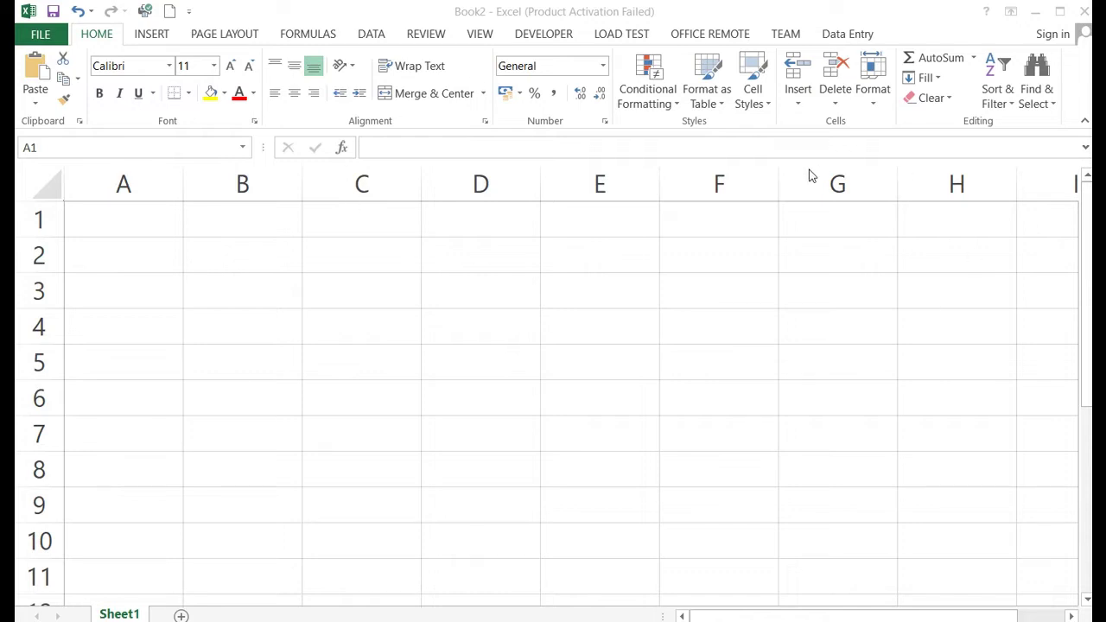
left_click(151, 39)
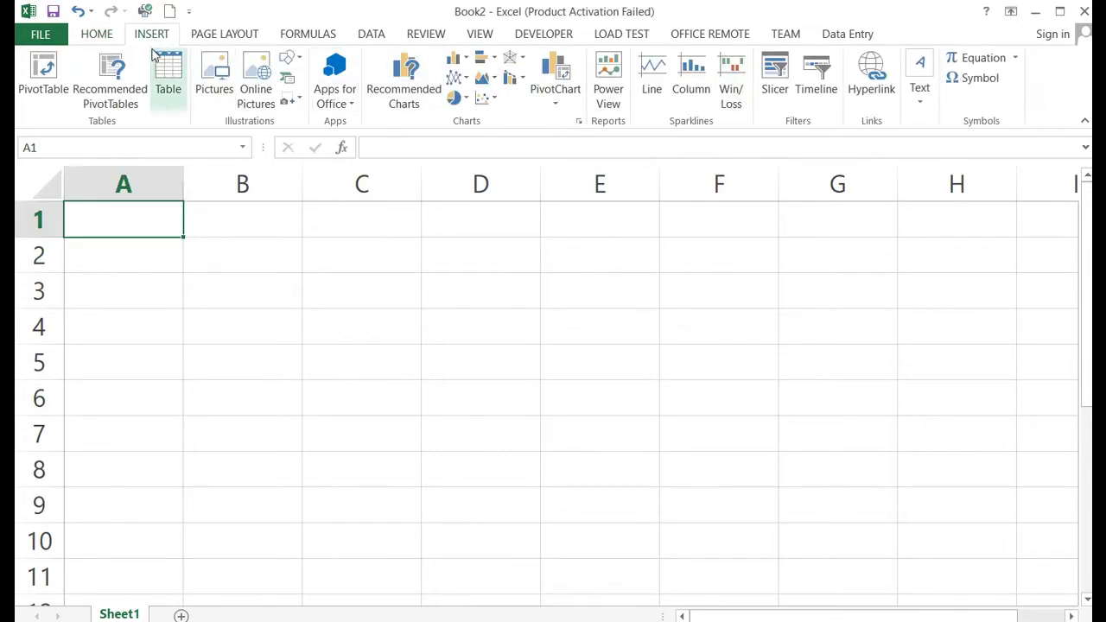
left_click(228, 35)
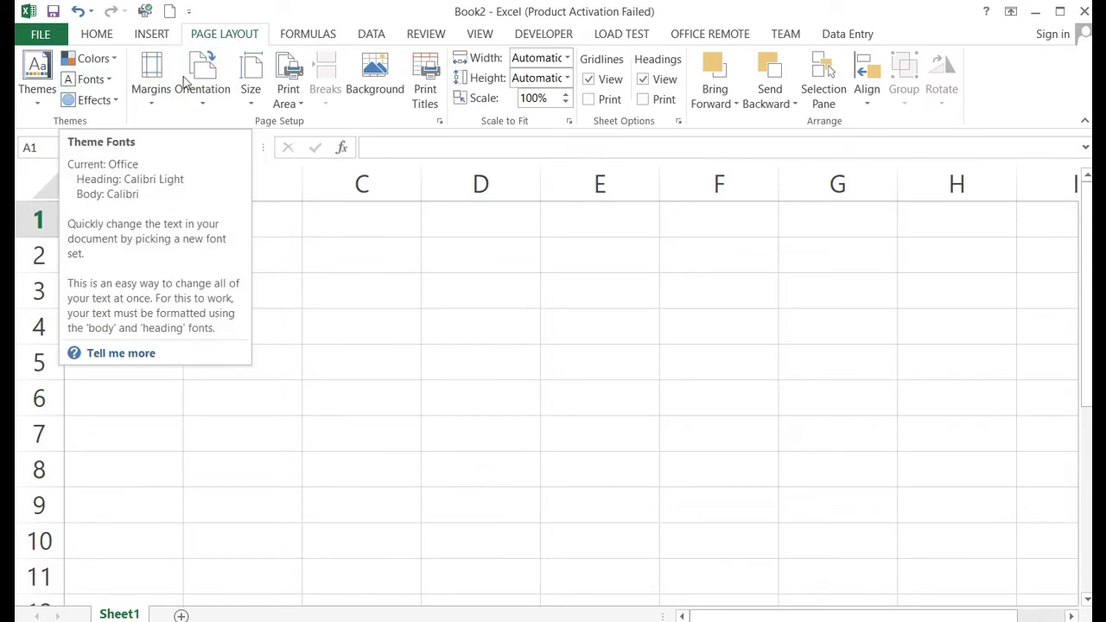
left_click(92, 39)
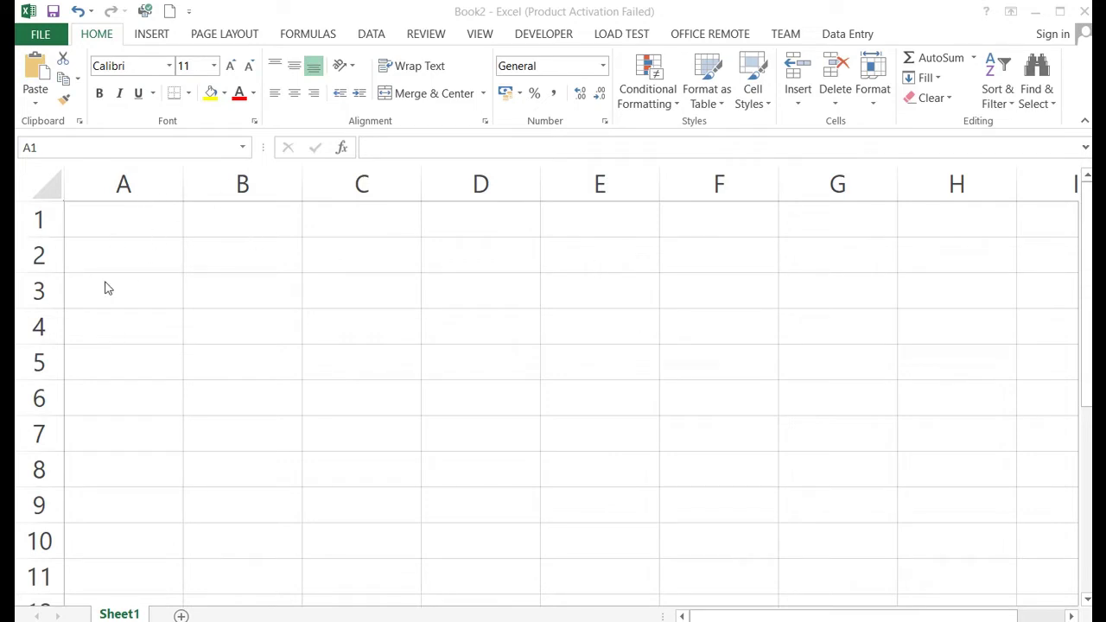
Select columns A, B, C and D one after another, finishing on cell A1.
left_click(134, 183)
left_click(132, 181)
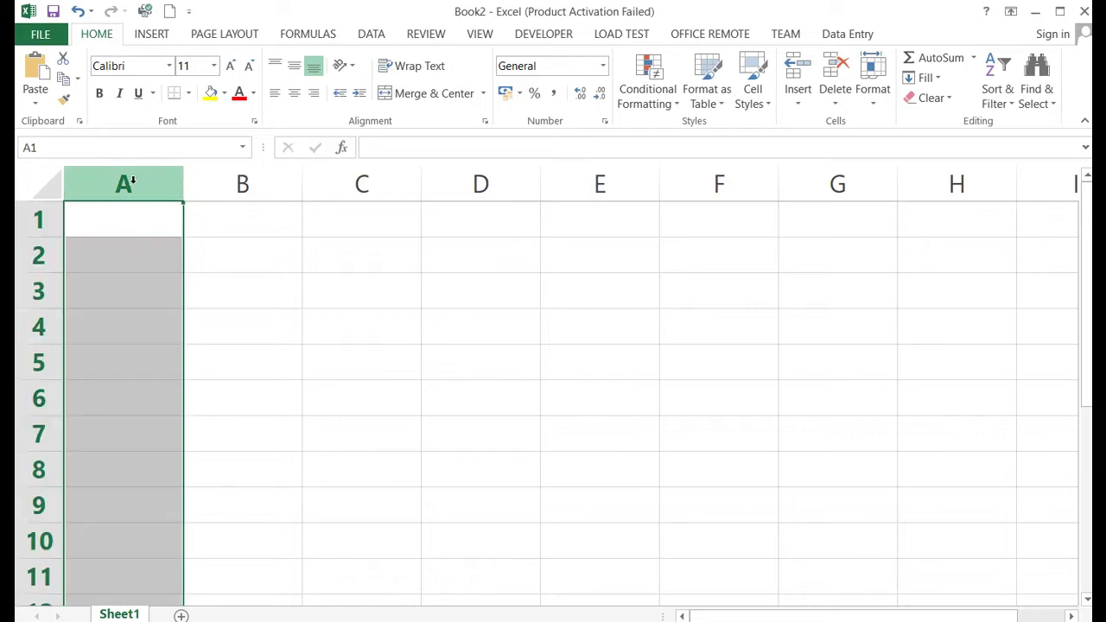
left_click(237, 181)
left_click(396, 186)
left_click(458, 182)
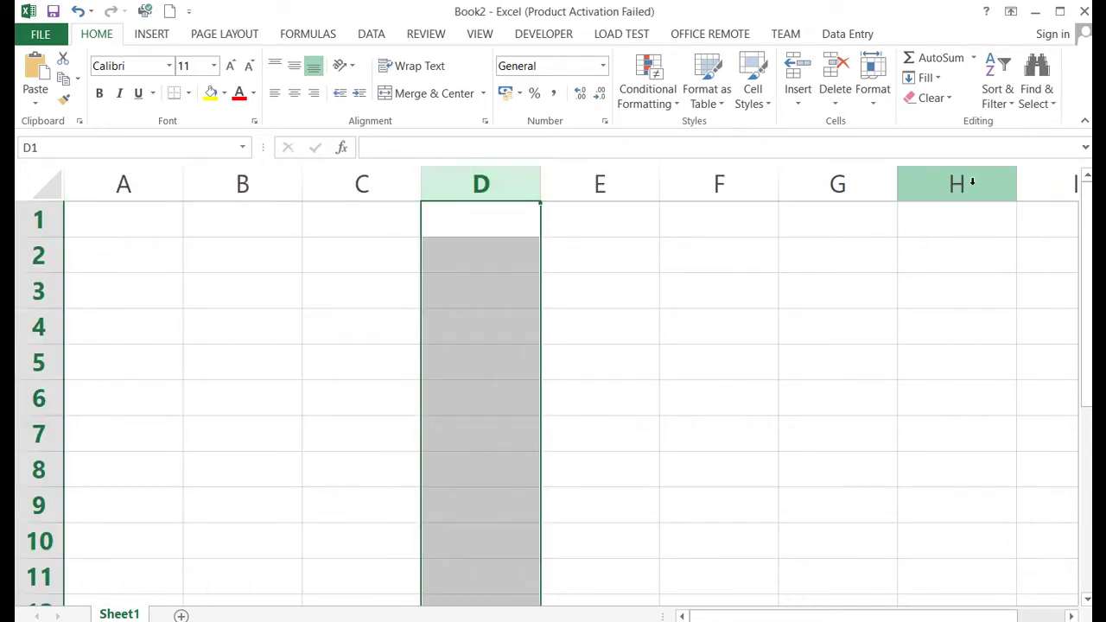
left_click(141, 216)
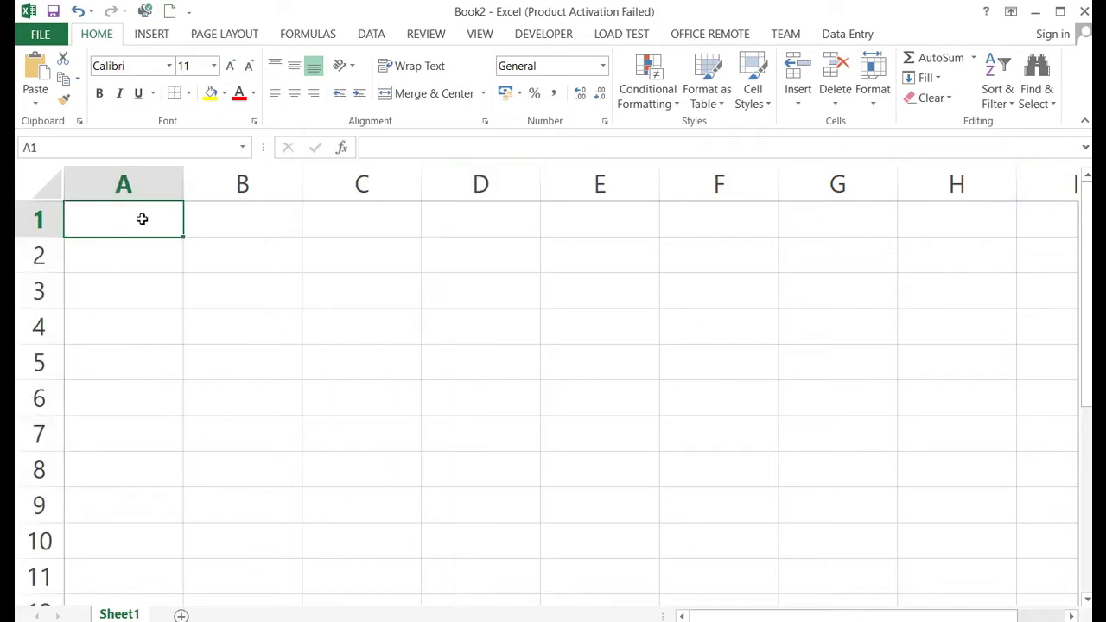
Select rows 1, 2 and 3 one after another, finishing on cell C5.
left_click(39, 217)
left_click(35, 255)
left_click(36, 290)
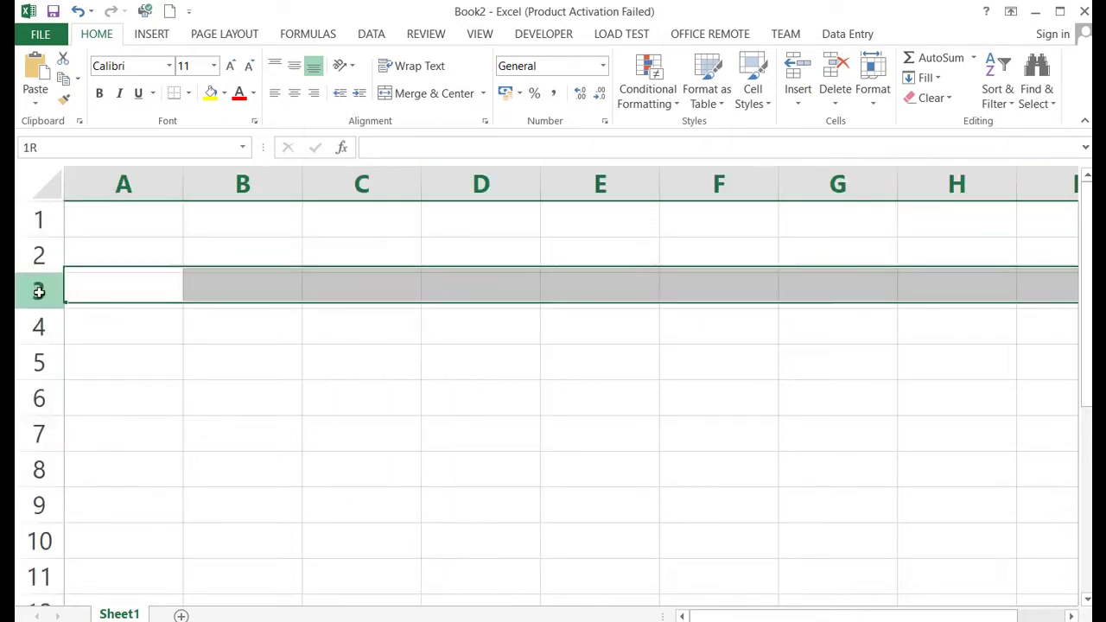
left_click(358, 361)
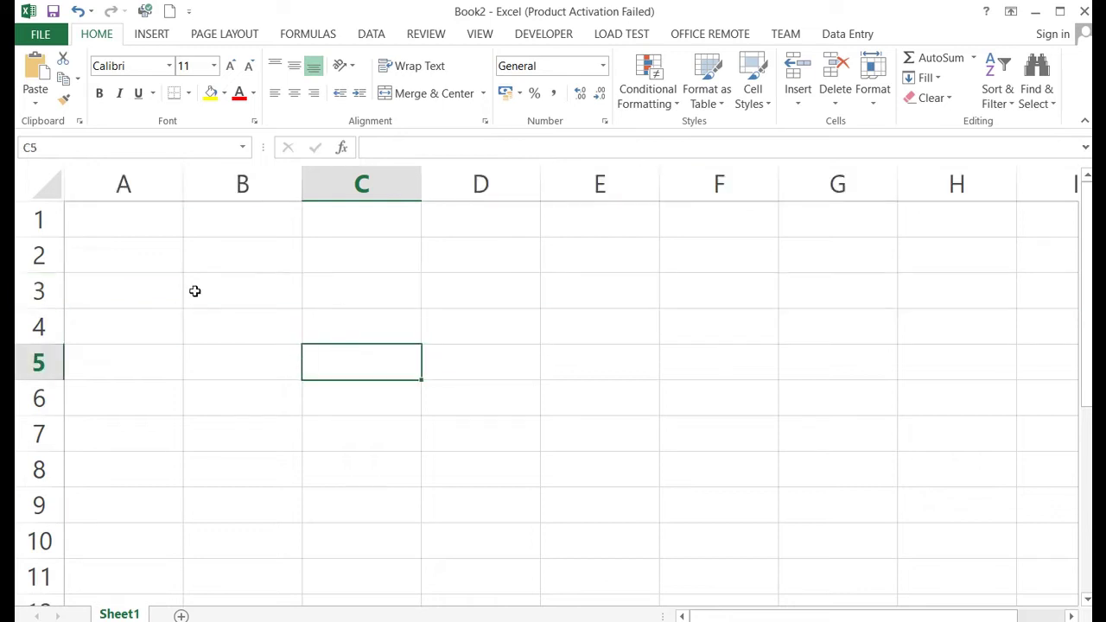
Select various single cells among the first rows and columns, including B1, C2, B5 and B4, to examine their cell references.
left_click(137, 226)
left_click(207, 222)
key("Down")
left_click(451, 286)
key("Right")
left_click(163, 333)
left_click(284, 276)
left_click(311, 254)
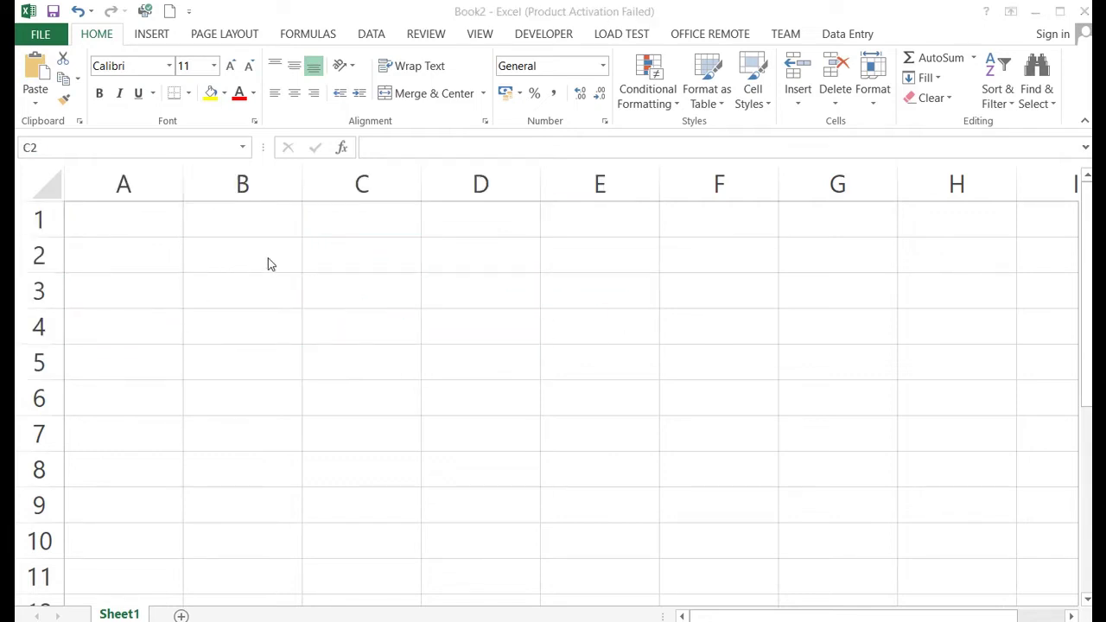
left_click(223, 250)
left_click(243, 226)
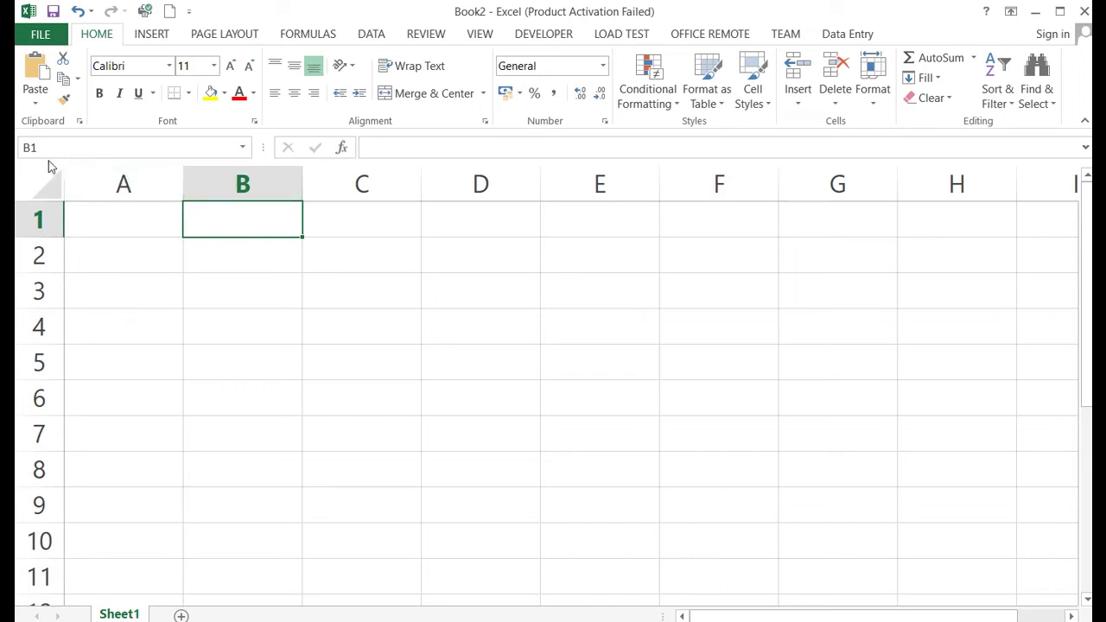
left_click(380, 255)
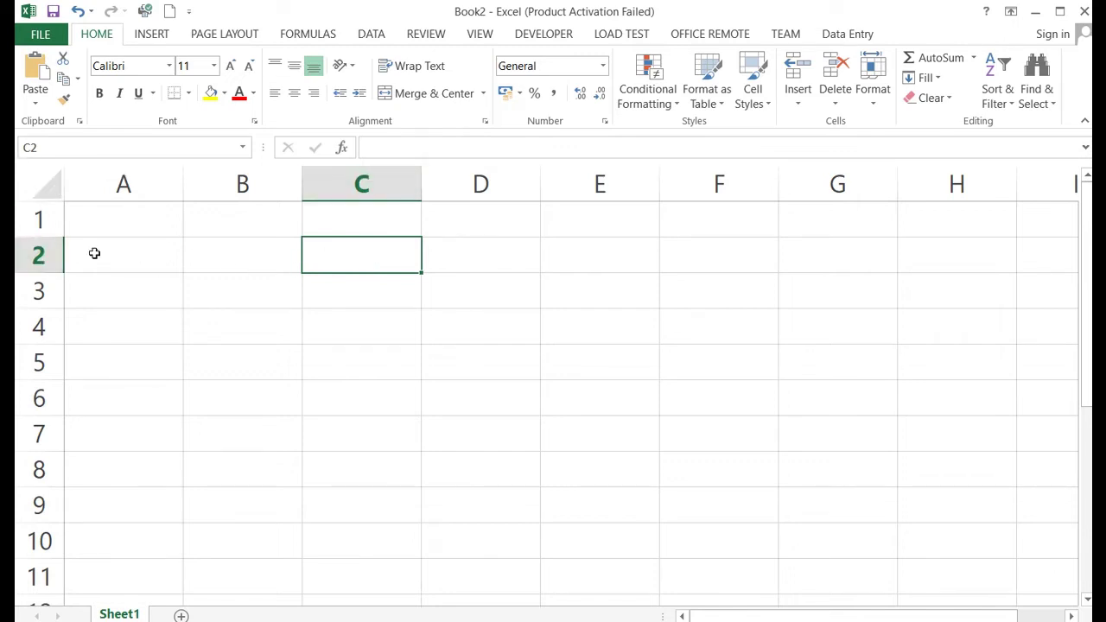
left_click(208, 371)
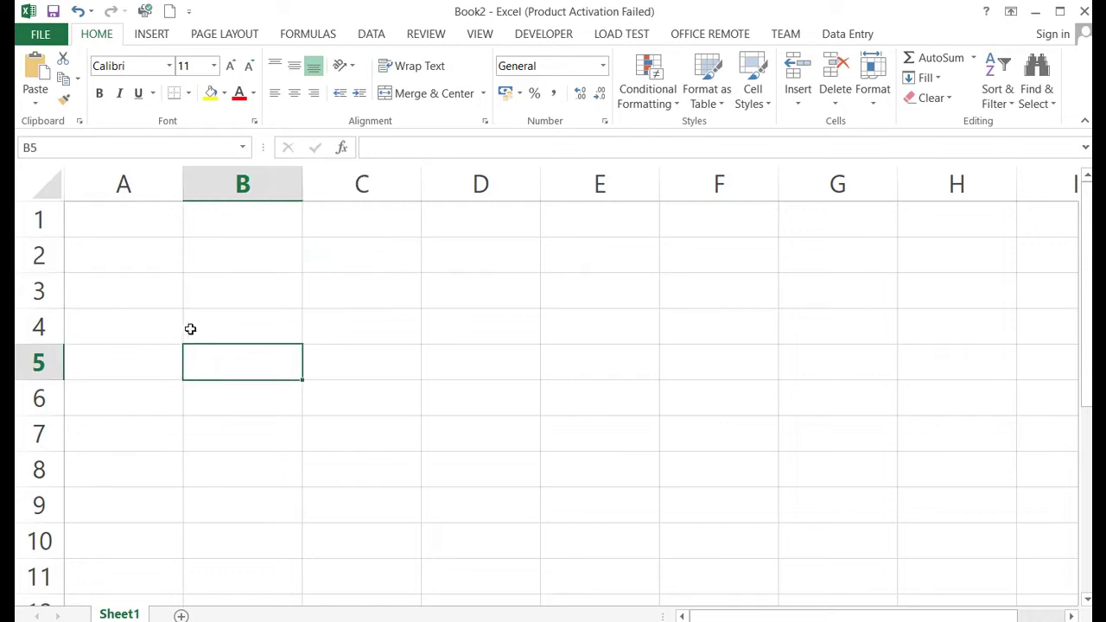
left_click(237, 317)
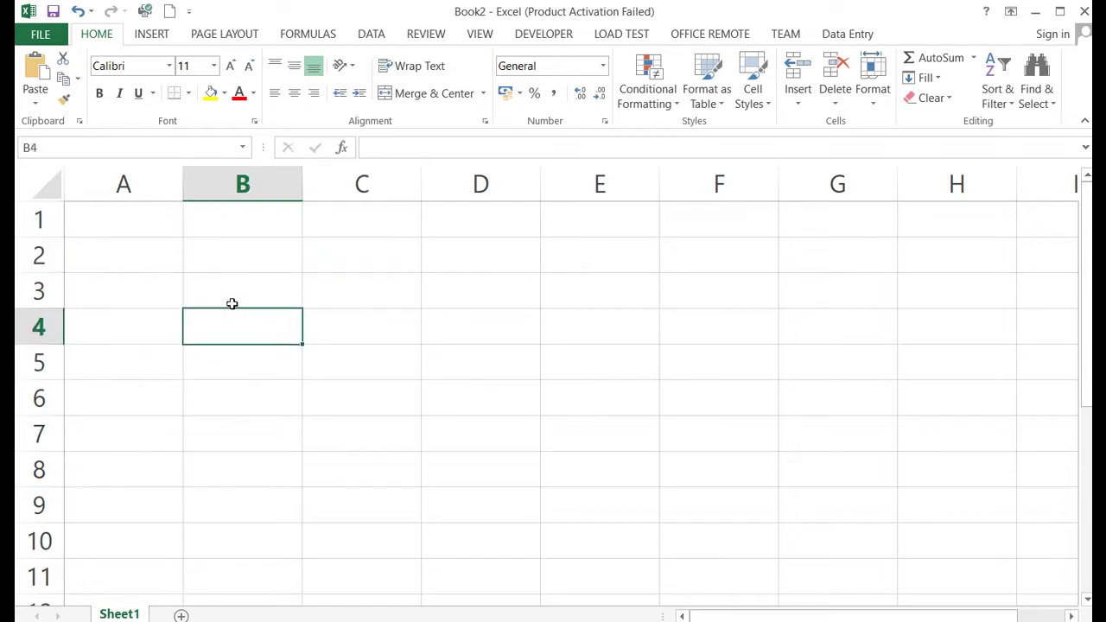
left_click(232, 293)
Enter a first name in lowercase in cell B4.
left_click(245, 336)
type("joaw")
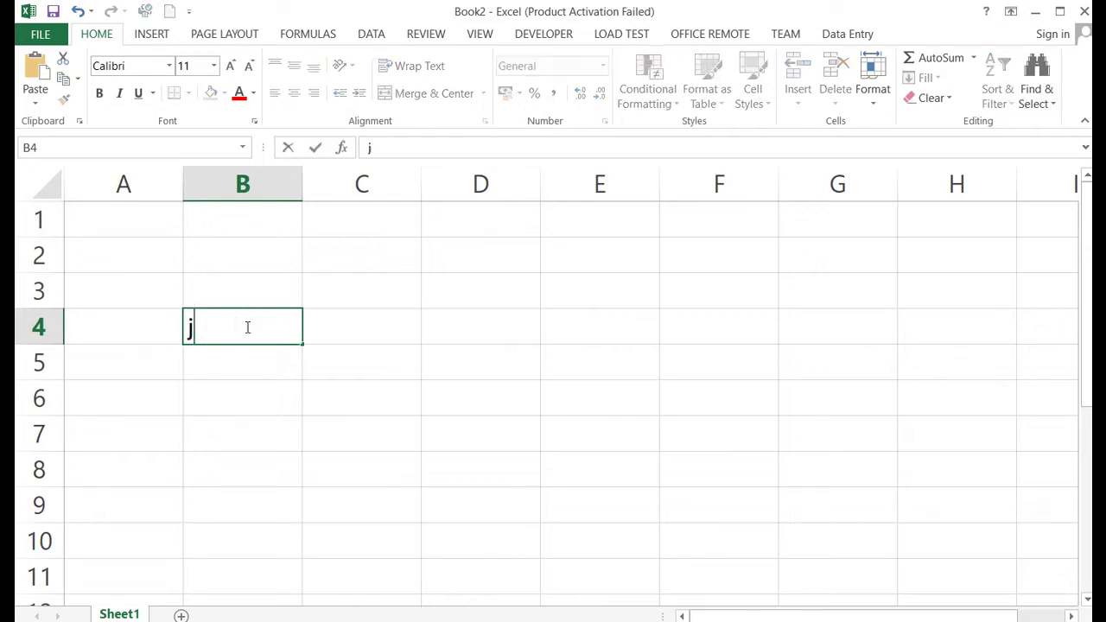
key("BackSpace")
key("BackSpace")
type("aw")
key("BackSpace")
key("BackSpace")
type("se")
key("Return")
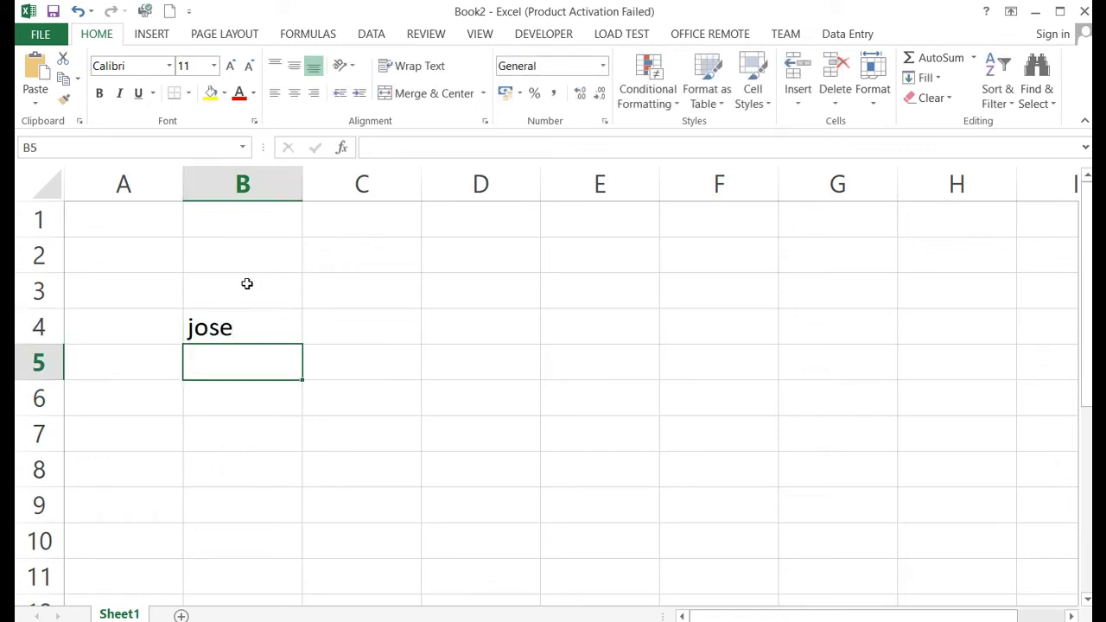
Clear the name from cell B4.
left_click(228, 327)
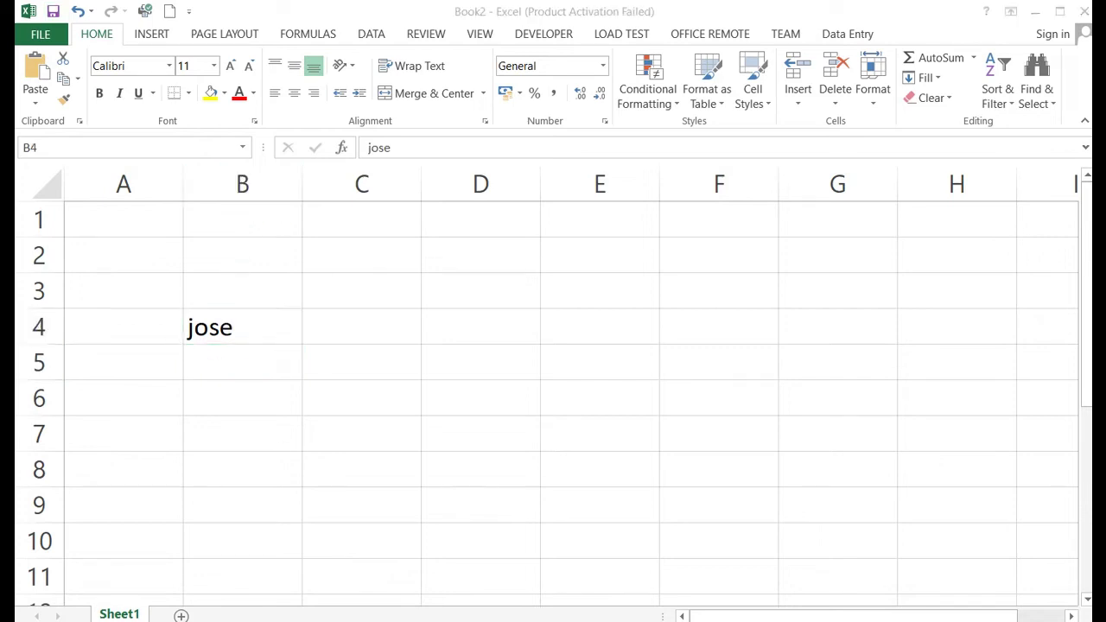
left_click(231, 343)
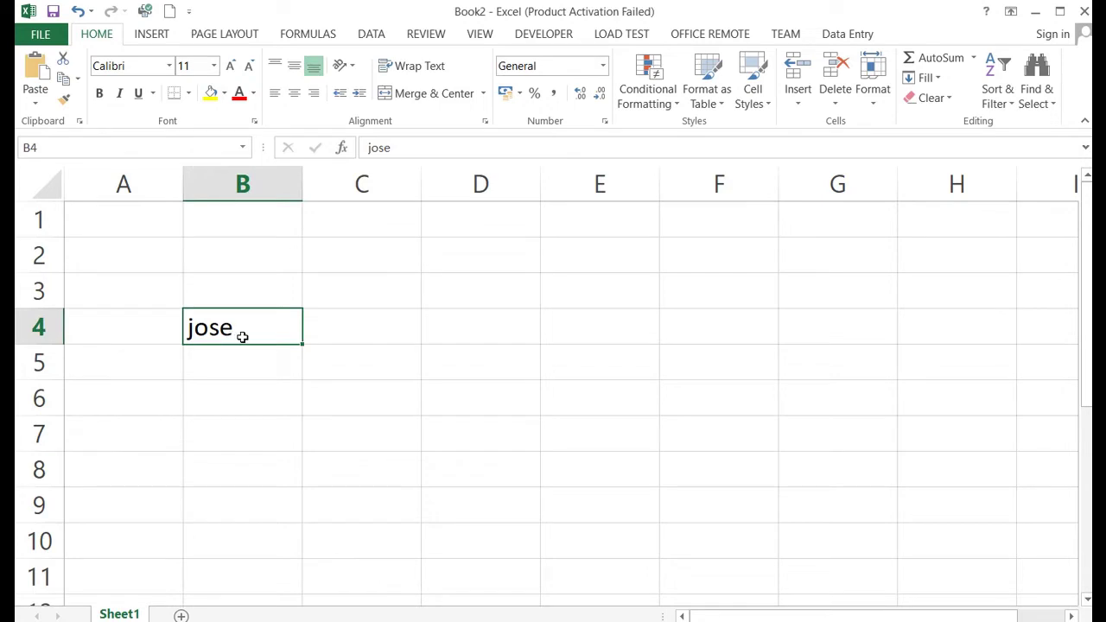
key("Delete")
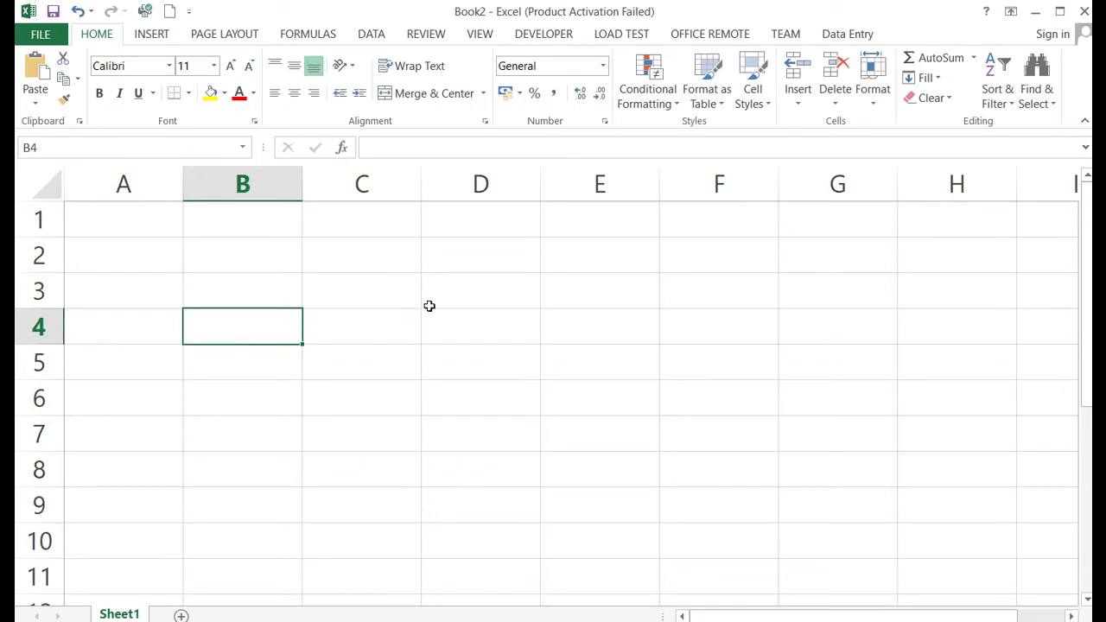
Enter the text values "letters", "hi" and "abc123" in cells A1, A2 and A3.
left_click(76, 223)
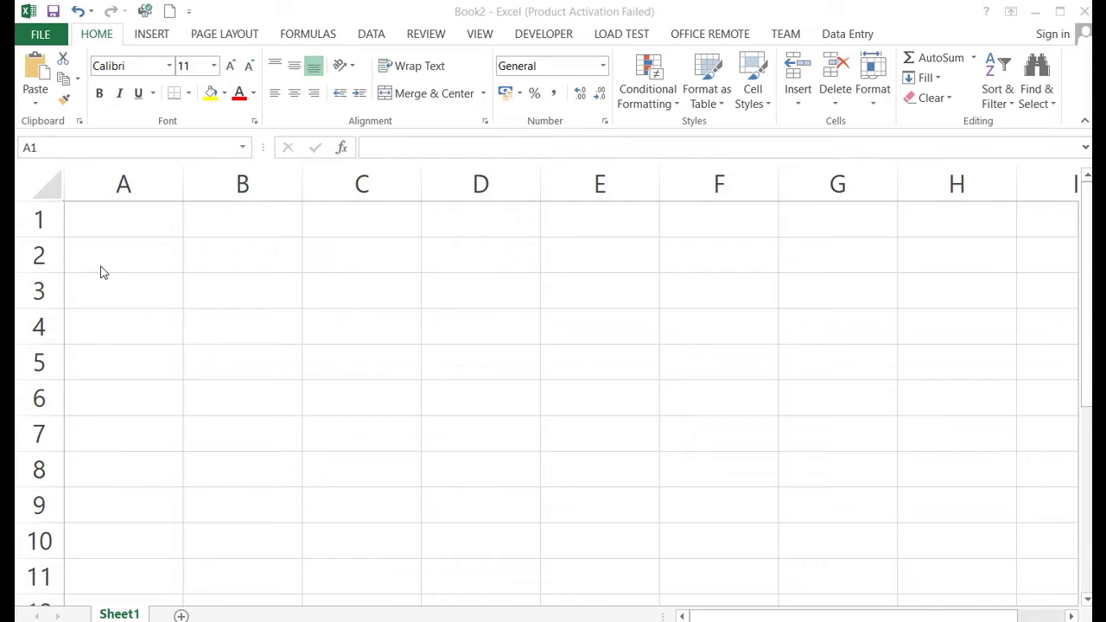
left_click(116, 218)
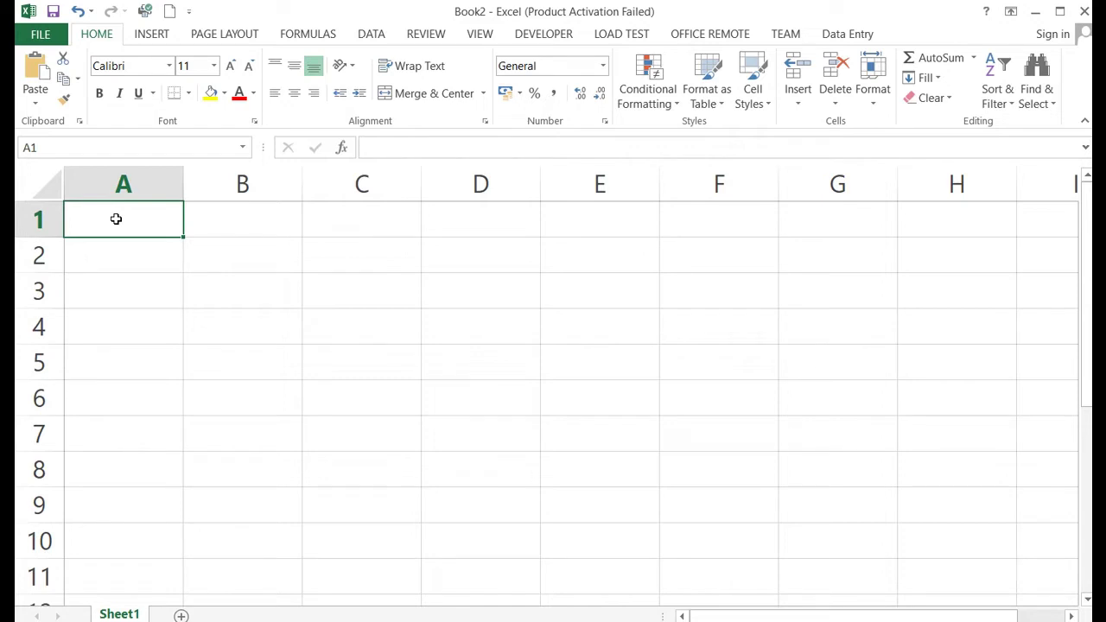
type("letters")
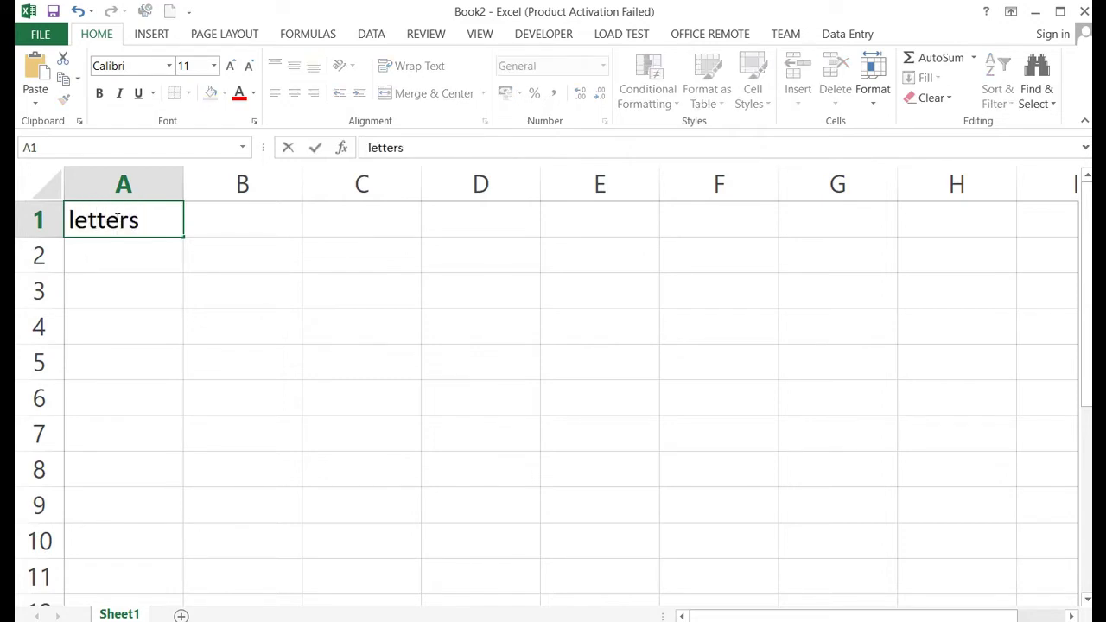
key("Return")
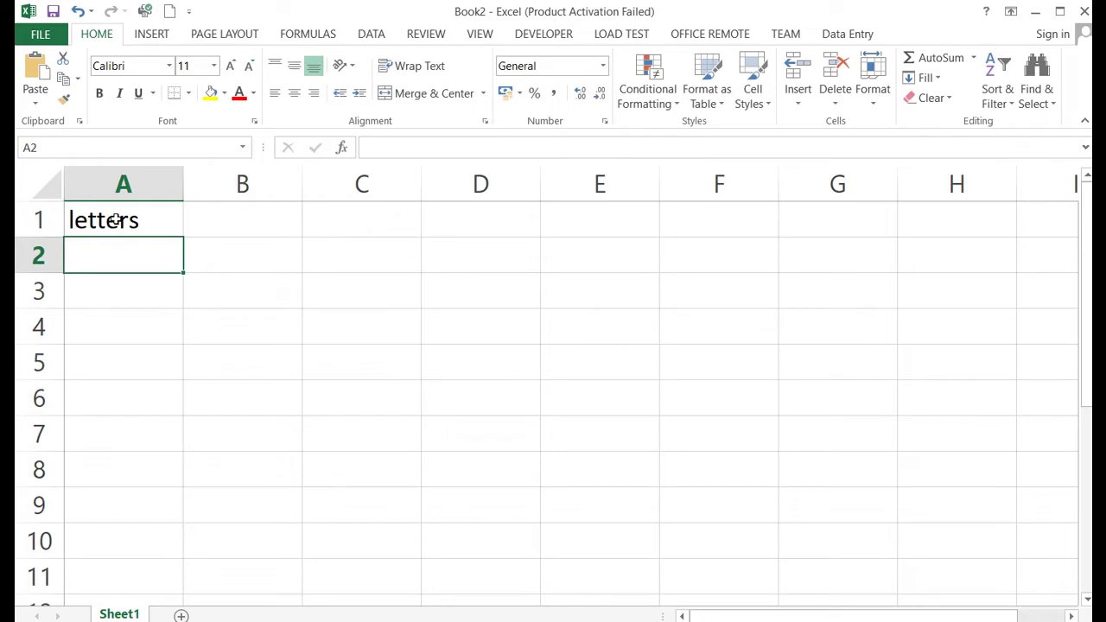
type("j")
key("BackSpace")
type("hi")
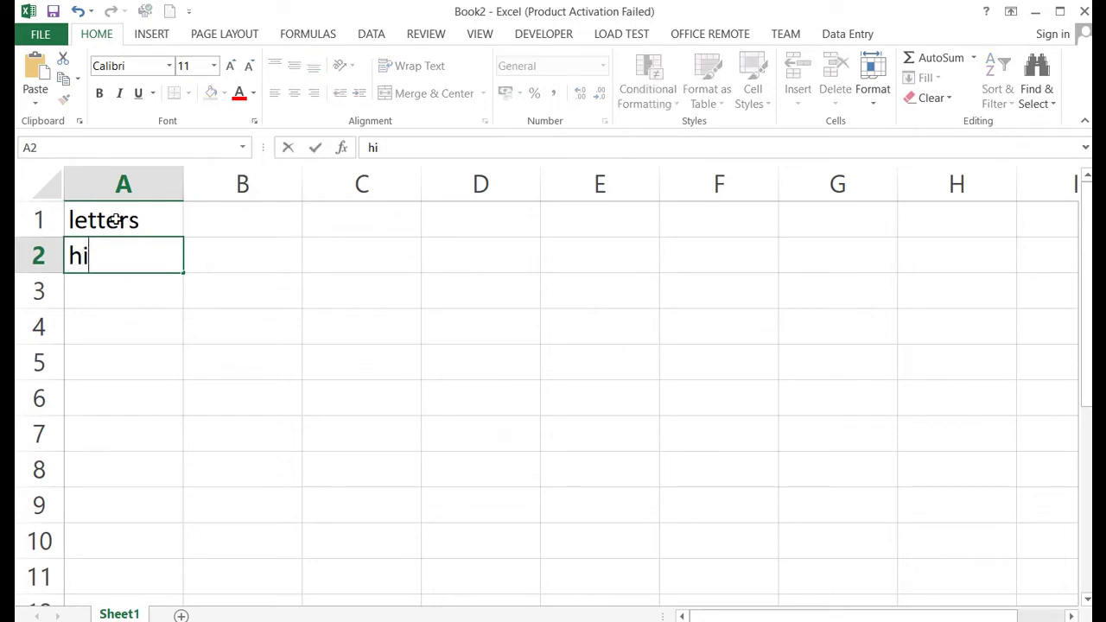
key("Return")
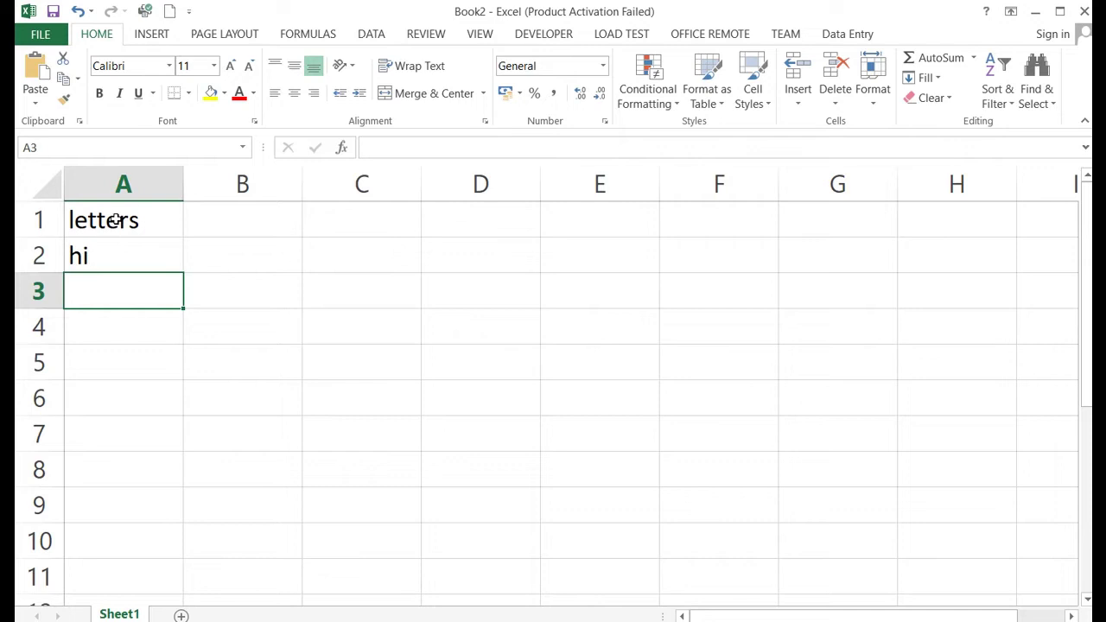
type("abc123")
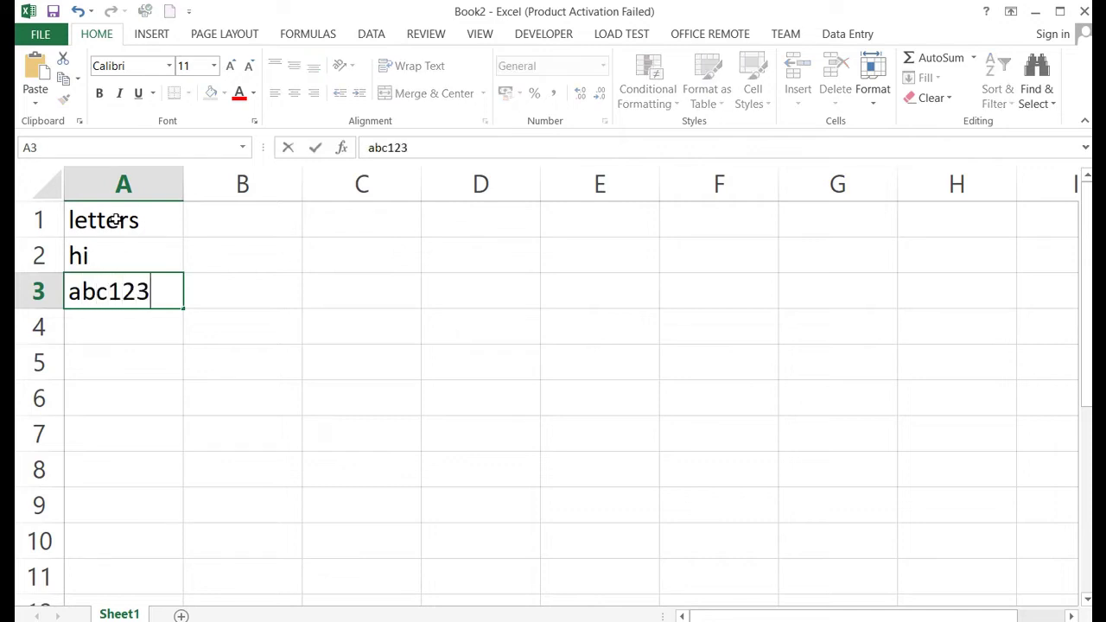
key("Return")
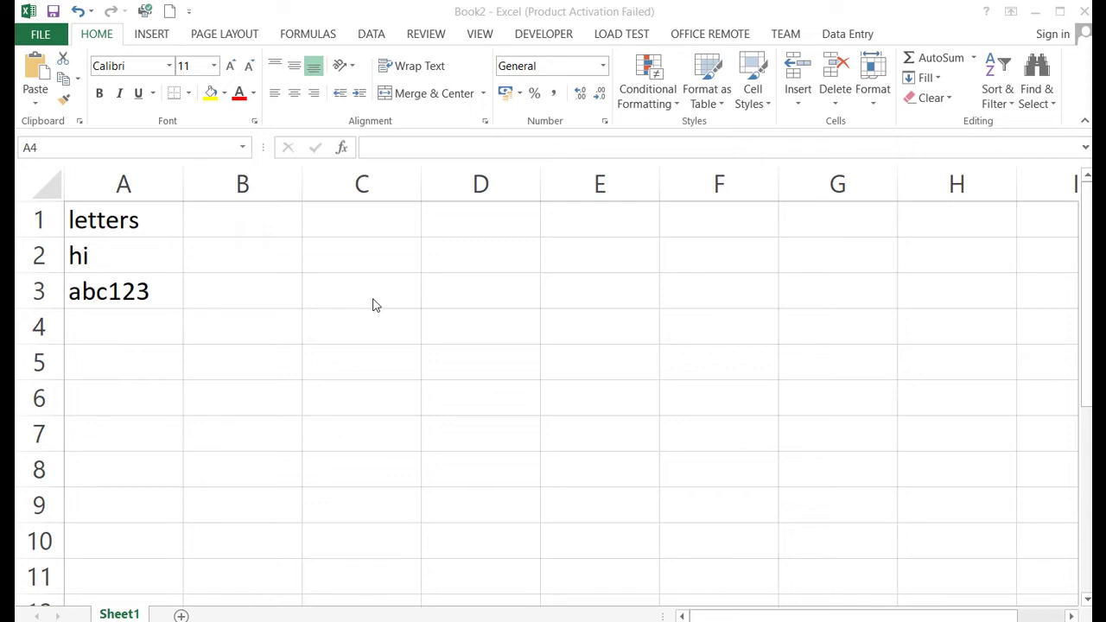
Enter the numeric values 99, 8%, 8 1/2 and 3.7 in cells C1 through C4.
key("alt+Tab")
key("F2")
left_click(370, 220)
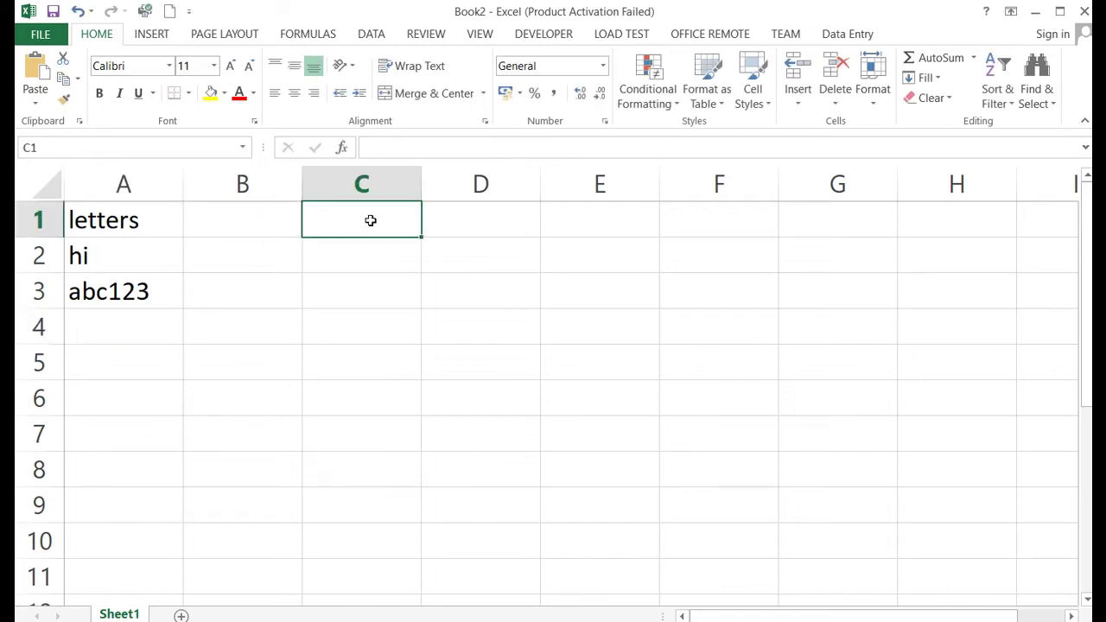
type("99")
key("Return")
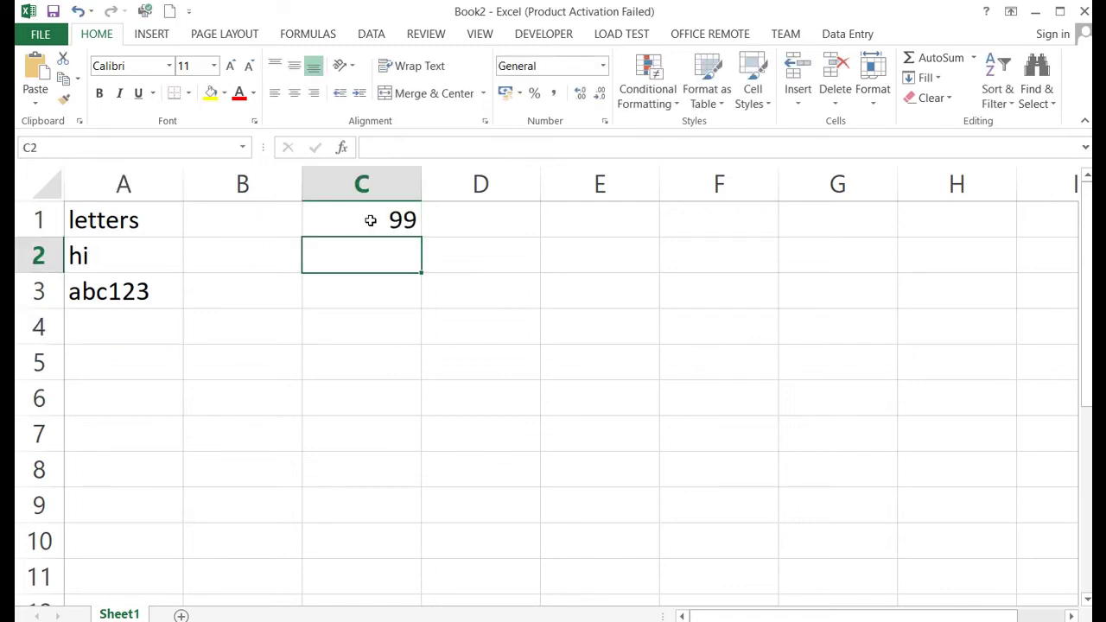
type("8%")
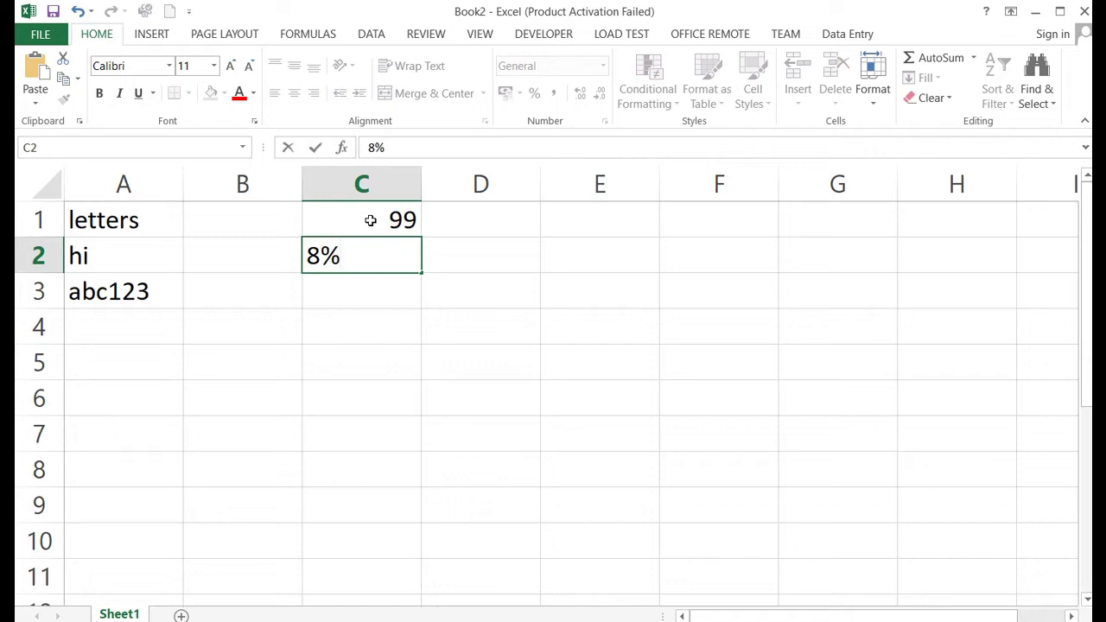
key("Return")
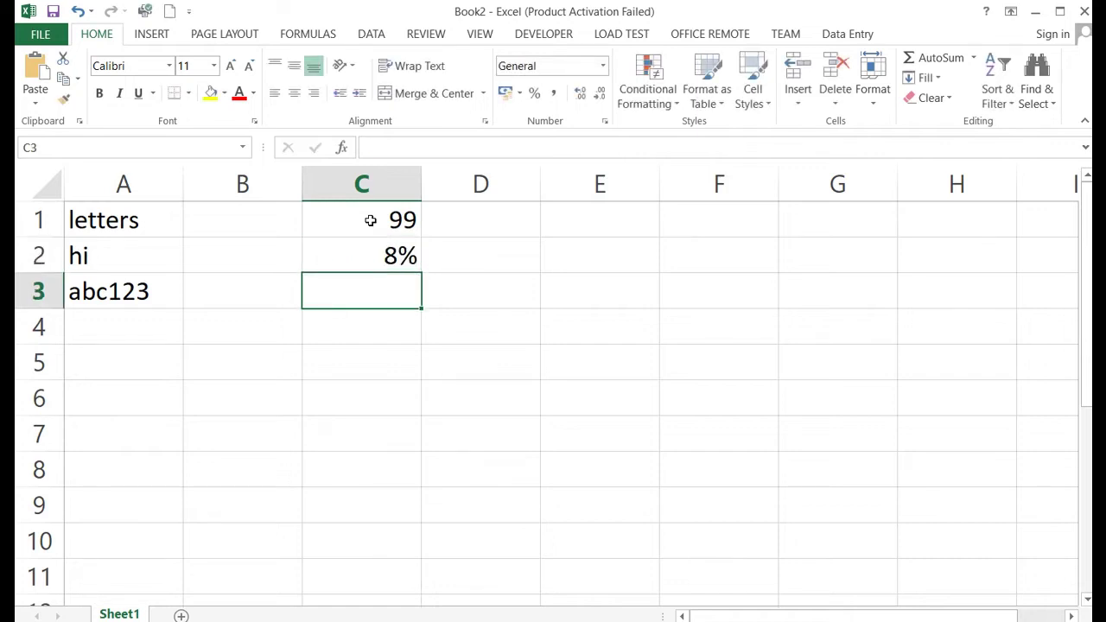
type("8 1")
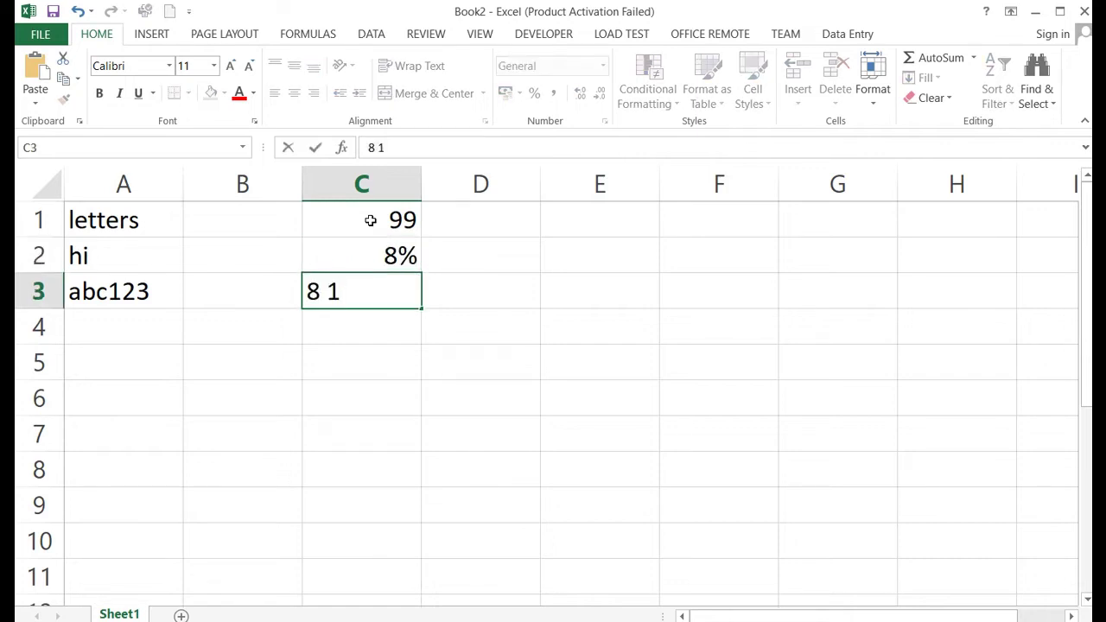
type("/2")
key("Return")
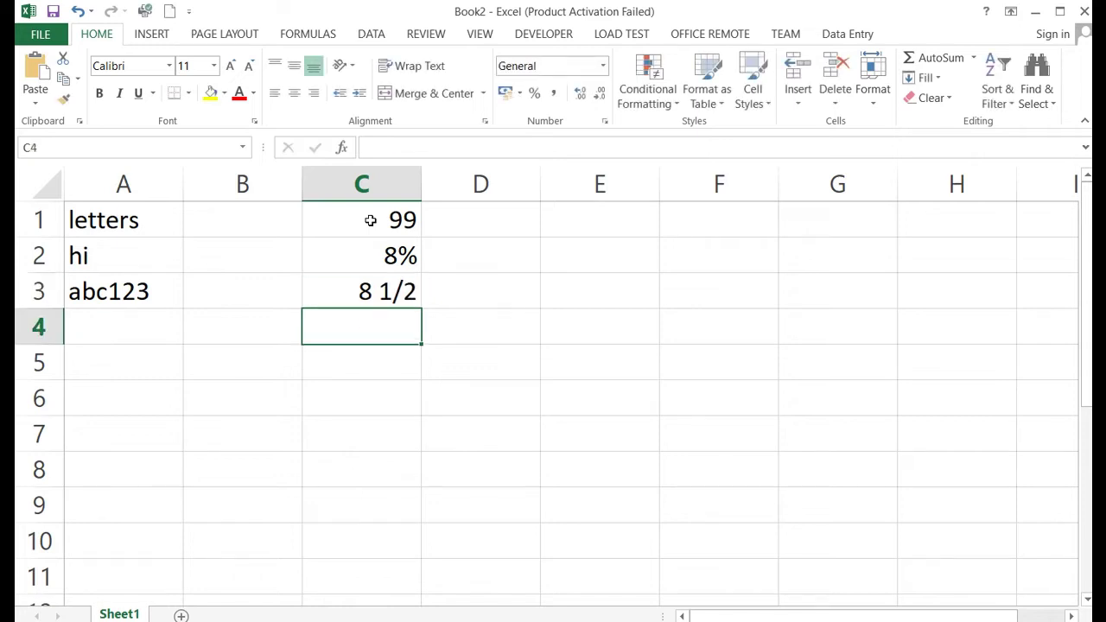
type("3.7")
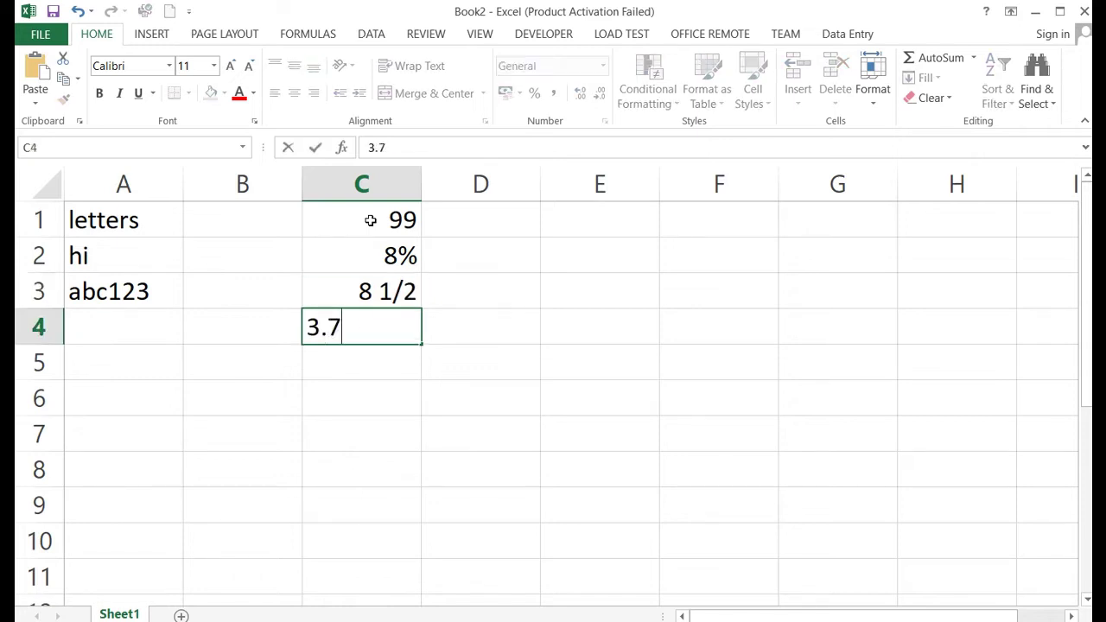
key("Return")
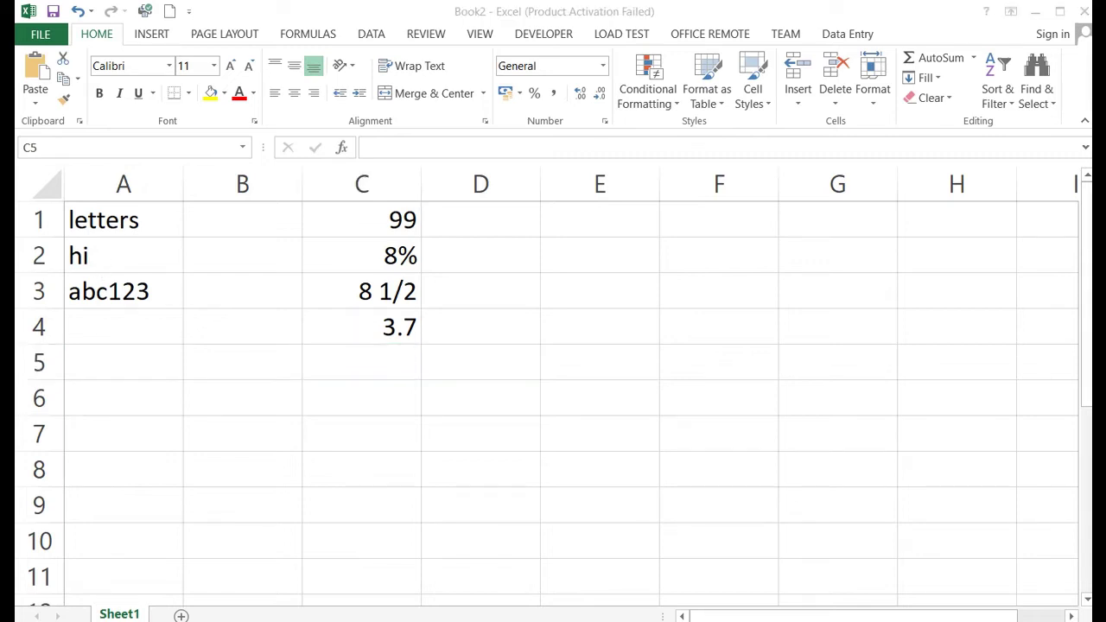
Clear the contents of the cell range A1 through C5.
left_click(397, 367)
left_click_drag(98, 210, 388, 349)
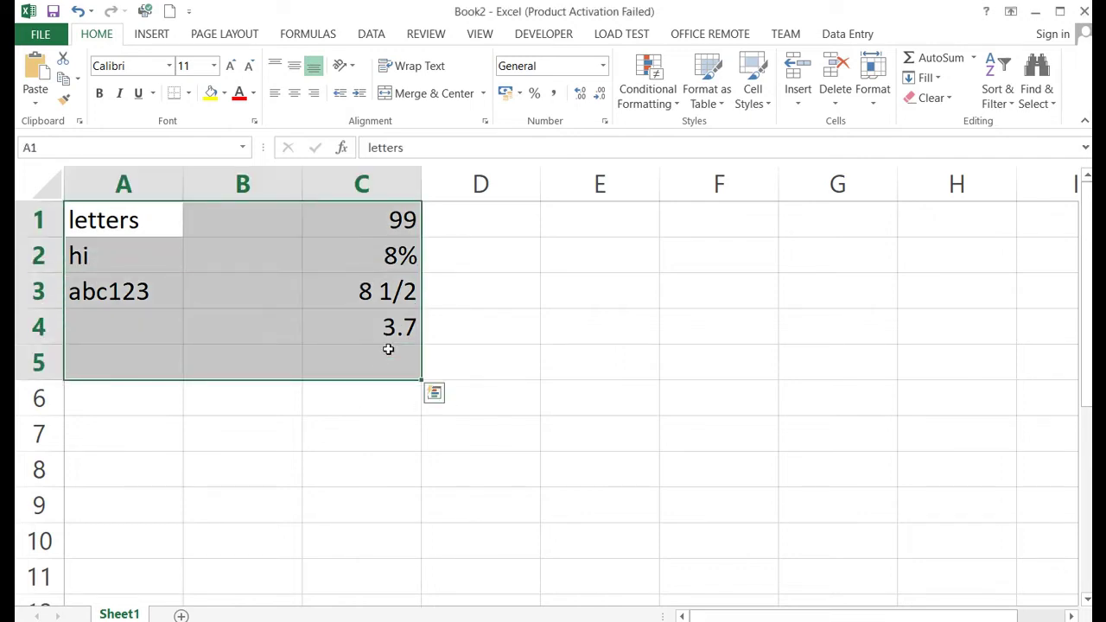
key("Delete")
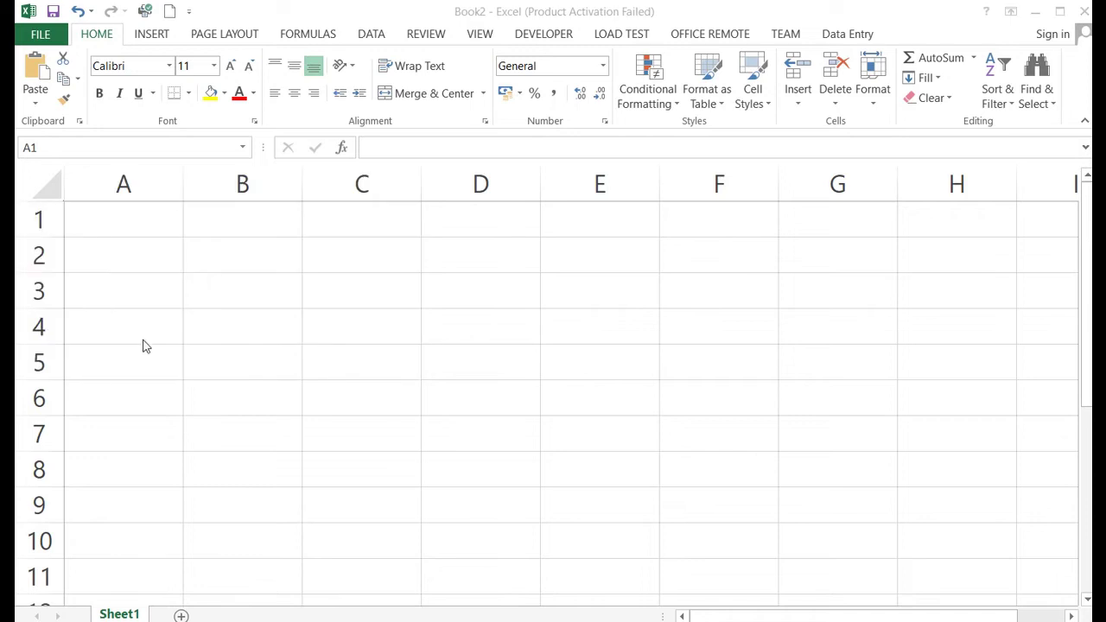
Begin a formula in cell A1 with an equals sign.
left_click(134, 222)
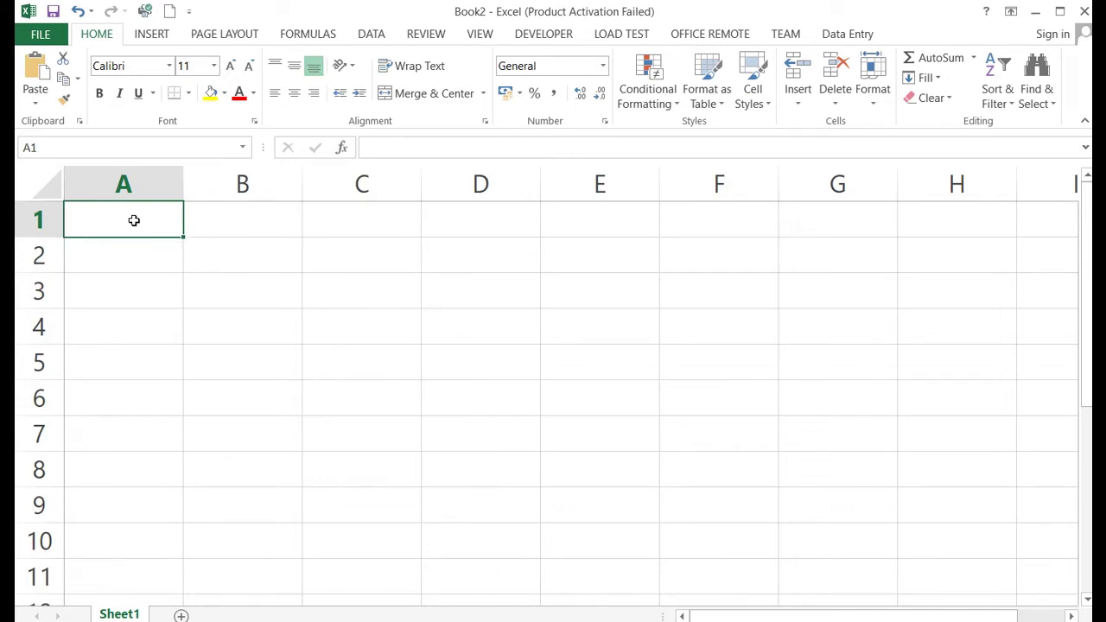
type("=")
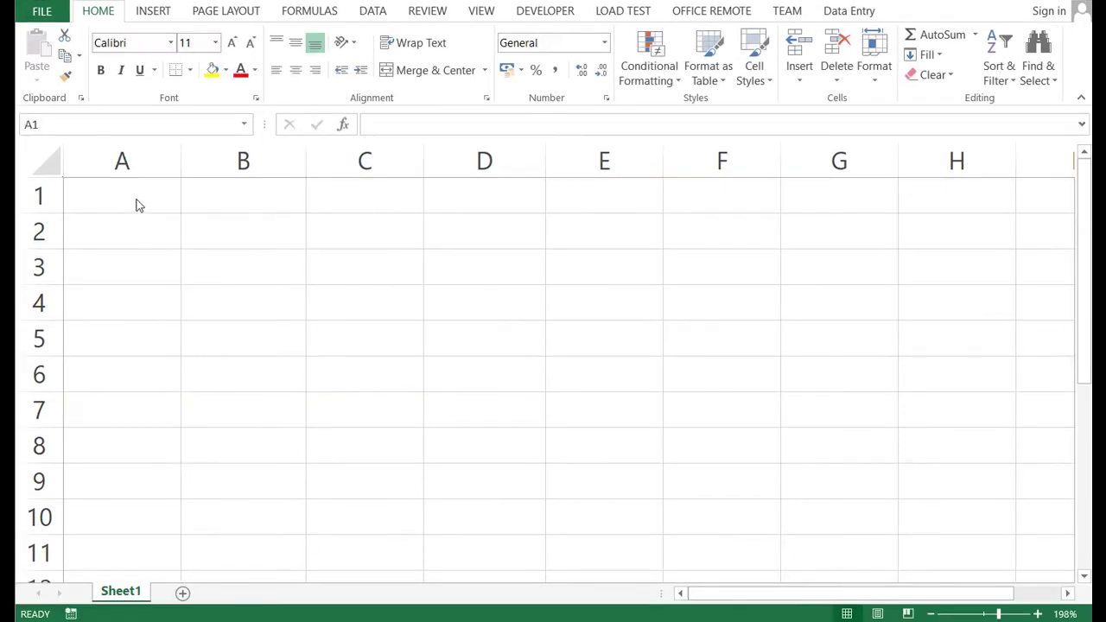
Enter the column headers "Items", "Price", "Quantity" and "Total Price" in cells A1 through D1.
left_click(138, 202)
type("Items")
key("Tab")
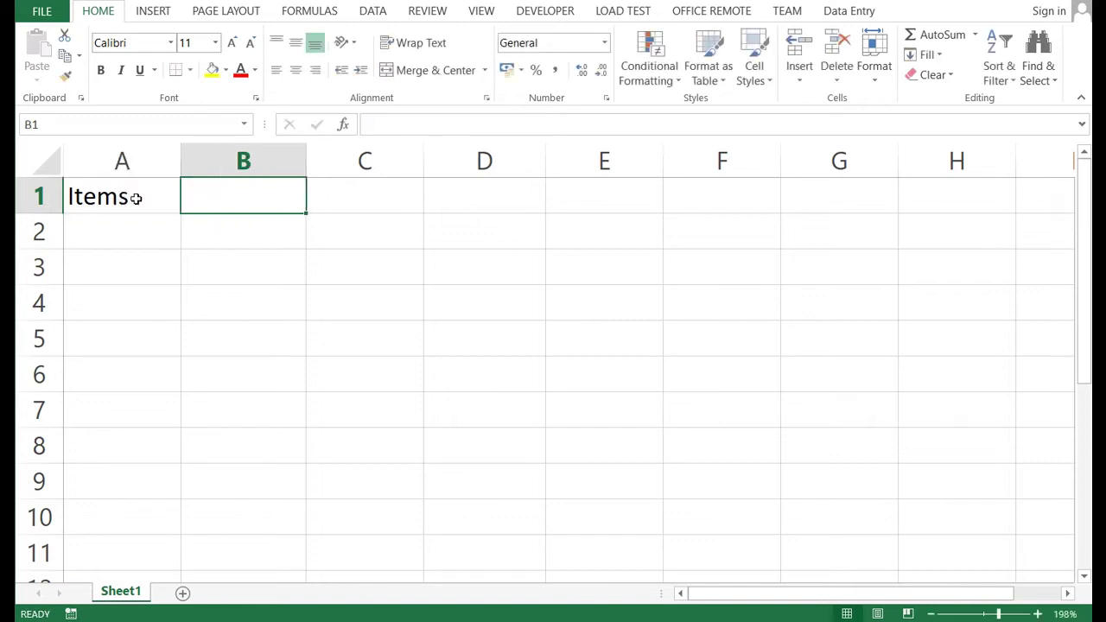
type("Price")
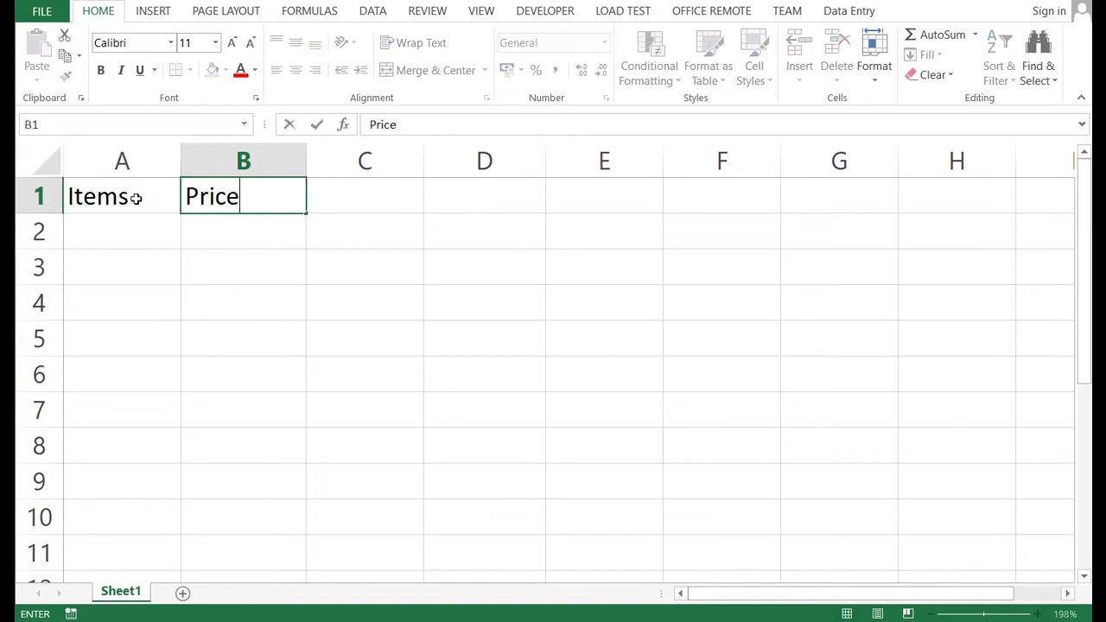
key("Tab")
type("Qunatity")
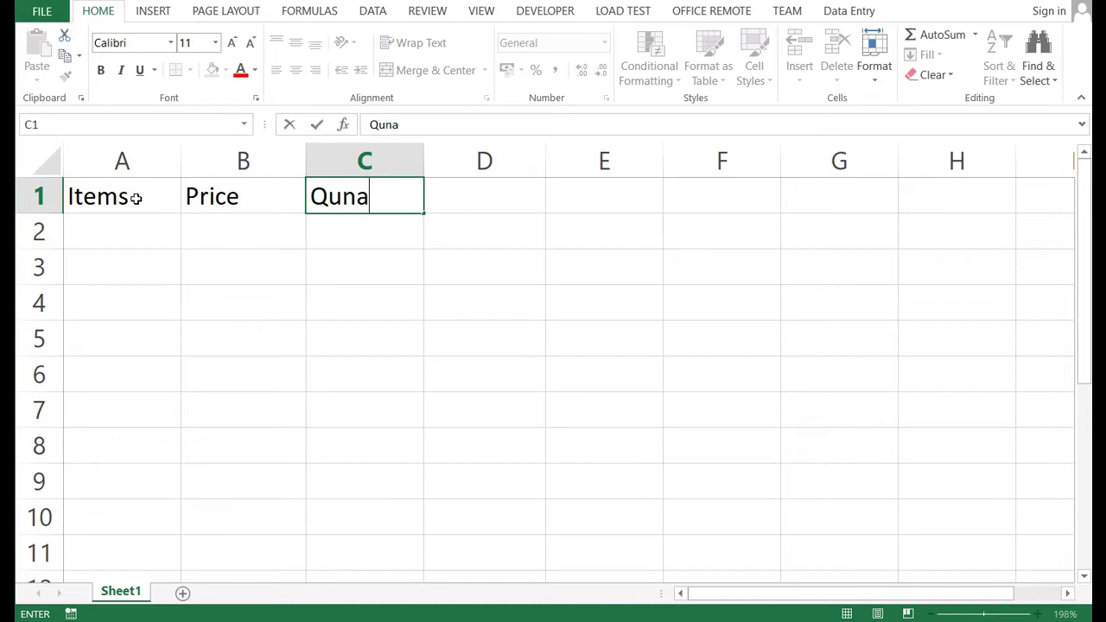
key("BackSpace")
key("BackSpace")
key("BackSpace")
key("BackSpace")
key("BackSpace")
key("BackSpace")
type("antity")
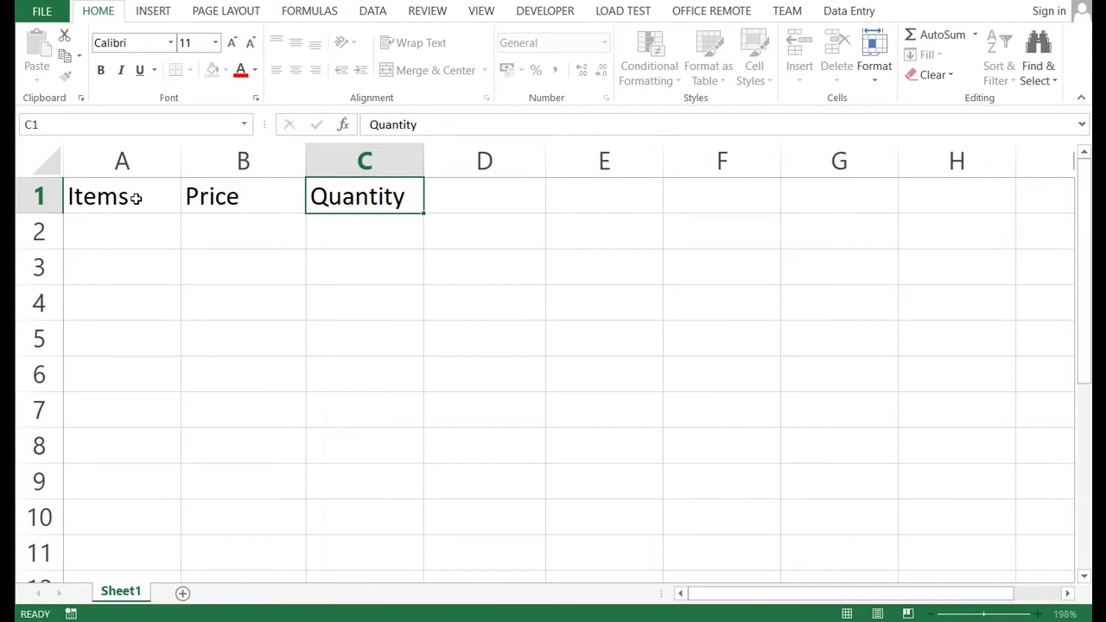
key("Tab")
type("Total Price")
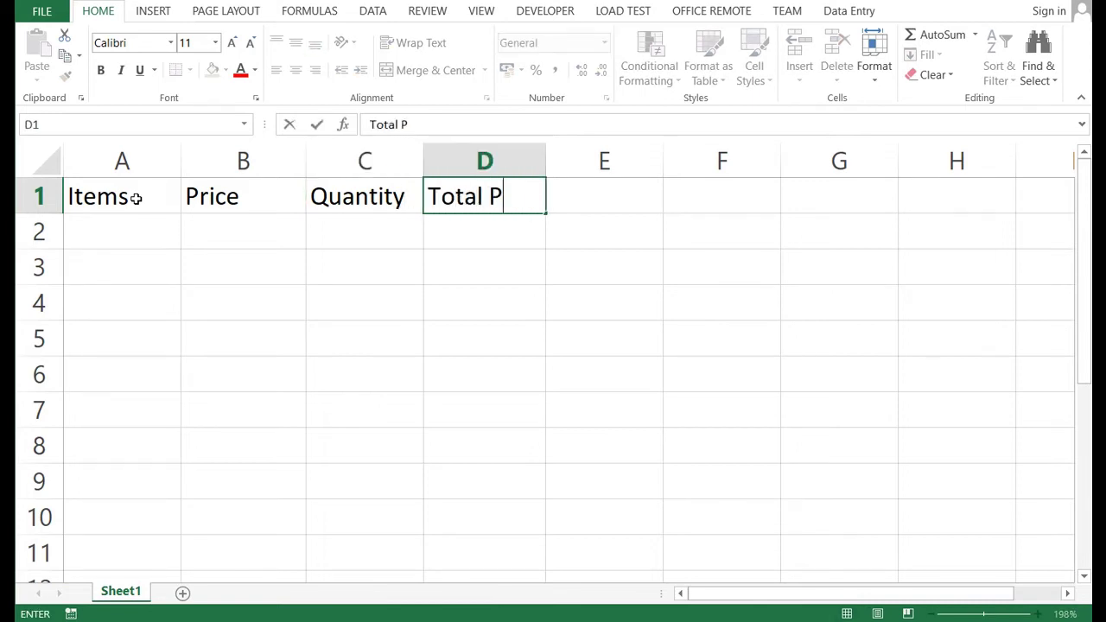
key("Return")
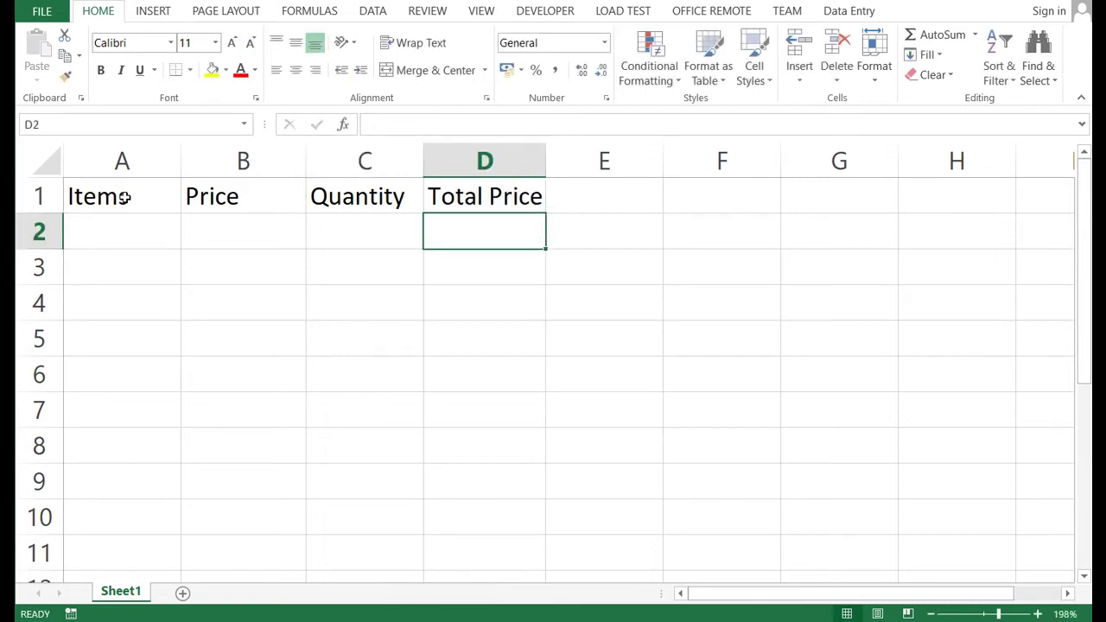
List the items "Pen", "Pencil" and "Eraser" in cells A2 through A4 under the Items header.
left_click(100, 236)
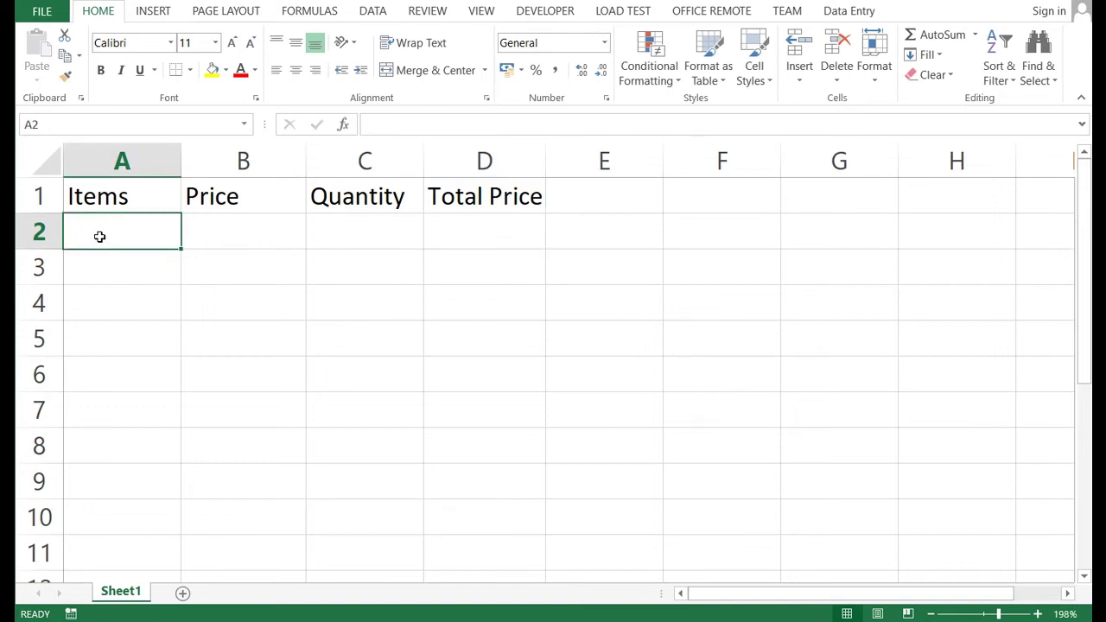
type("Pen")
key("Return")
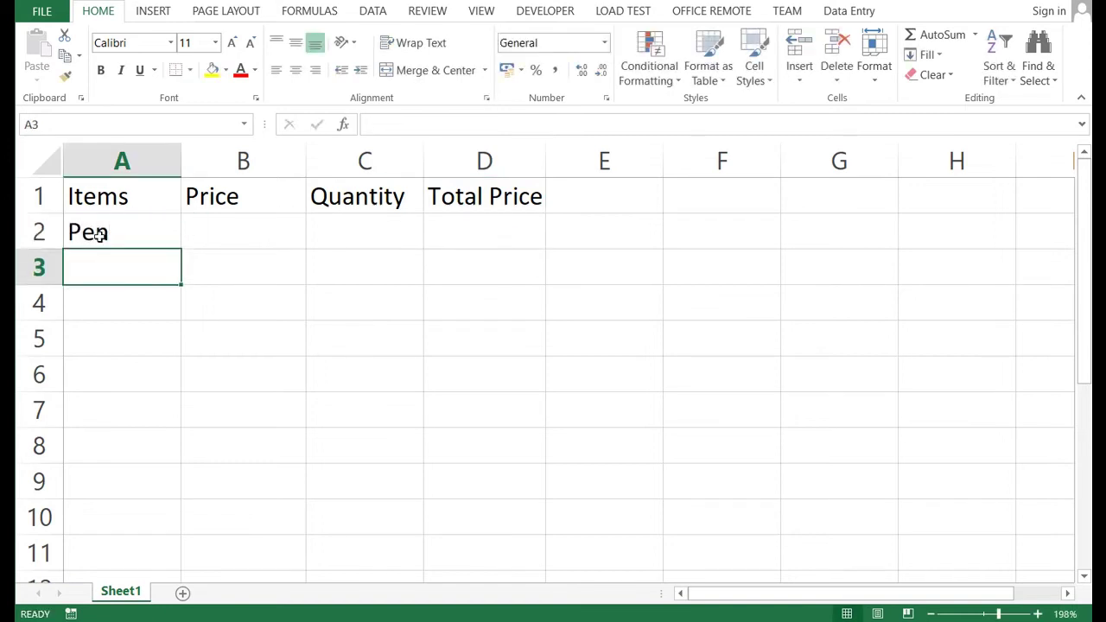
type("Pencil")
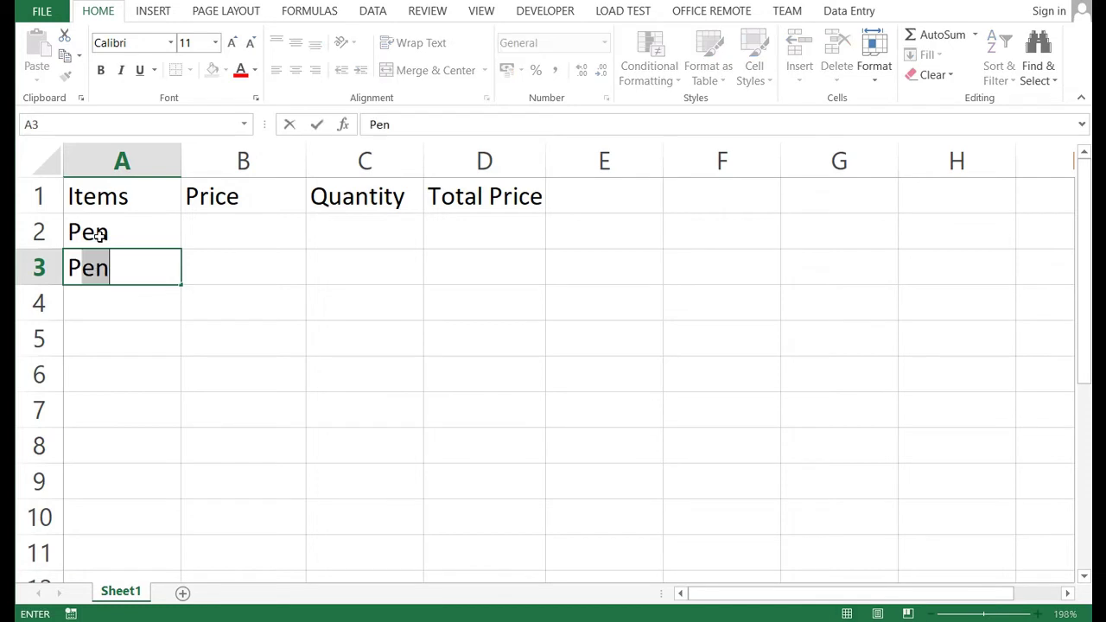
key("Return")
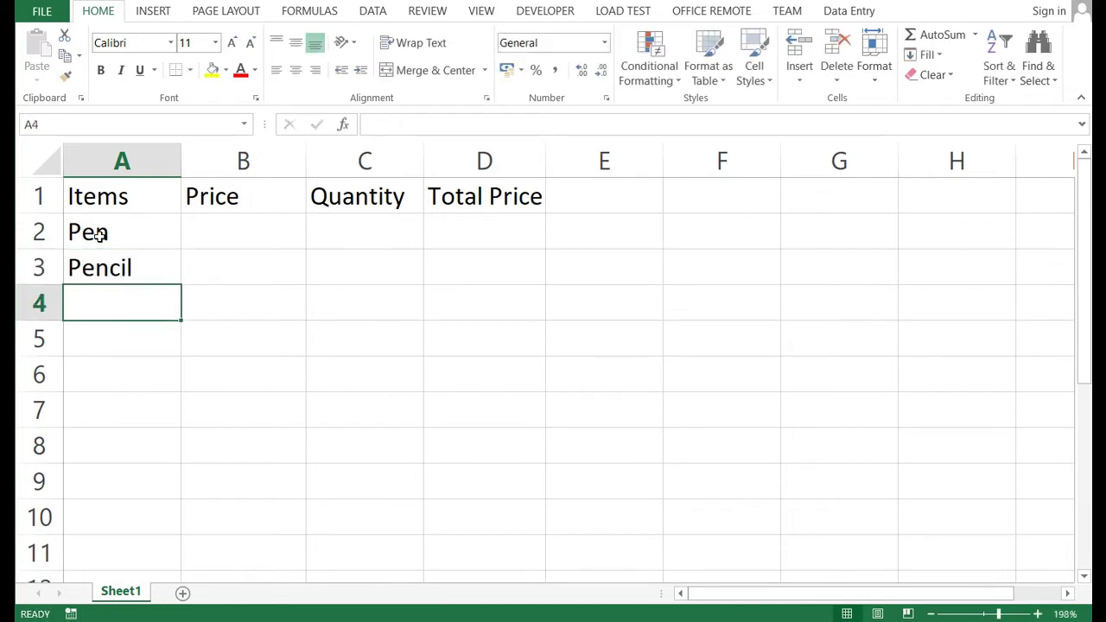
type("Eraser")
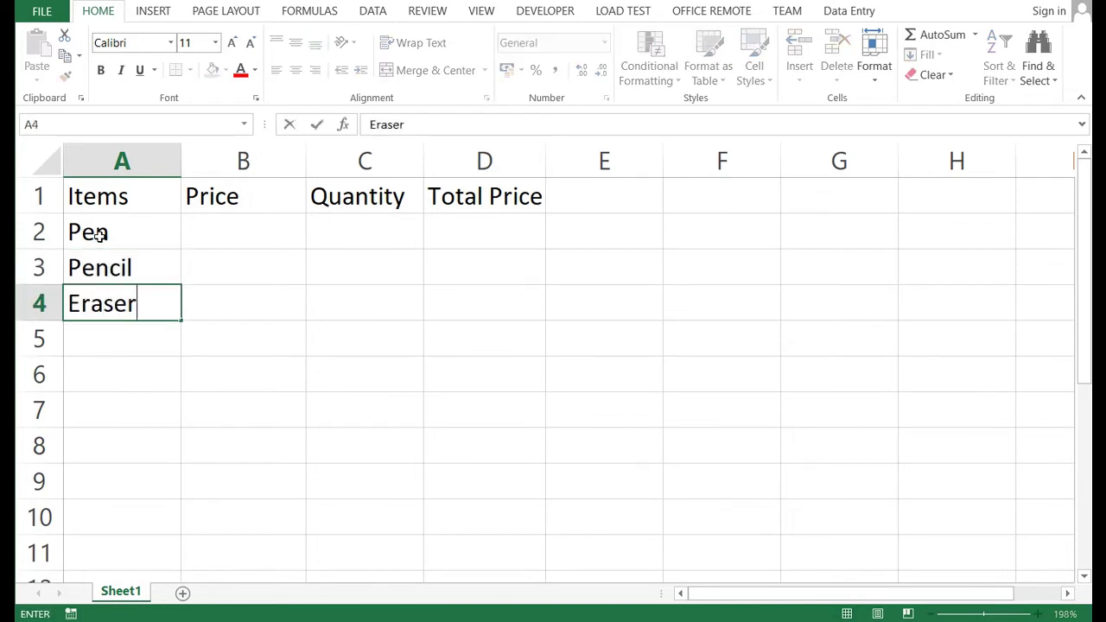
key("Return")
Enter the prices 15, 10 and 5 for the pen, pencil and eraser in cells B2 through B4.
left_click(226, 234)
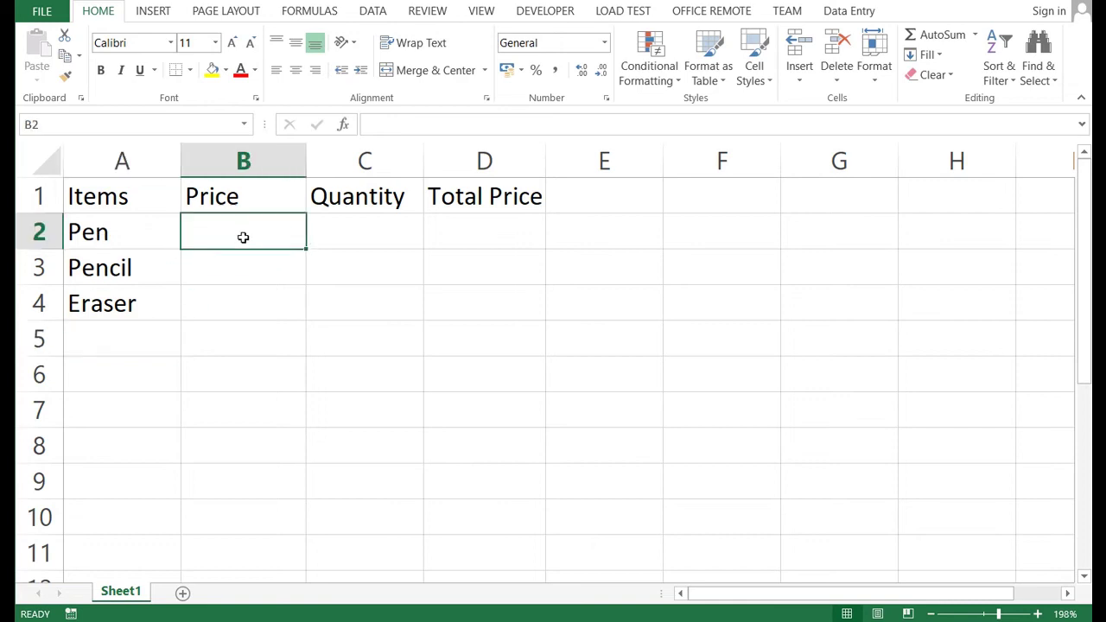
type("15")
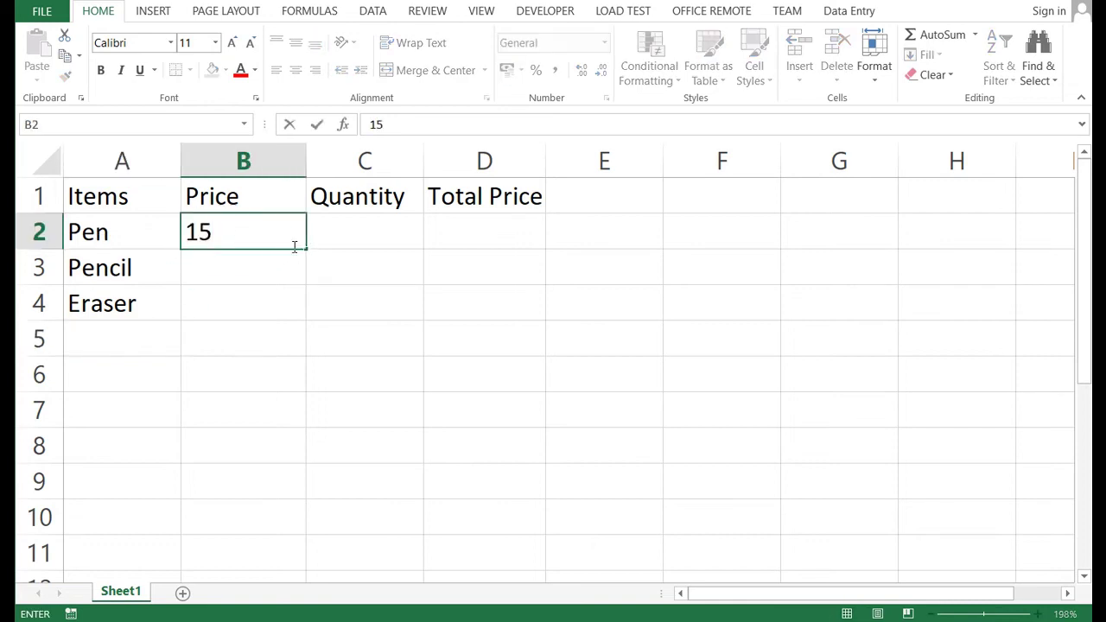
key("Return")
type("10")
key("Return")
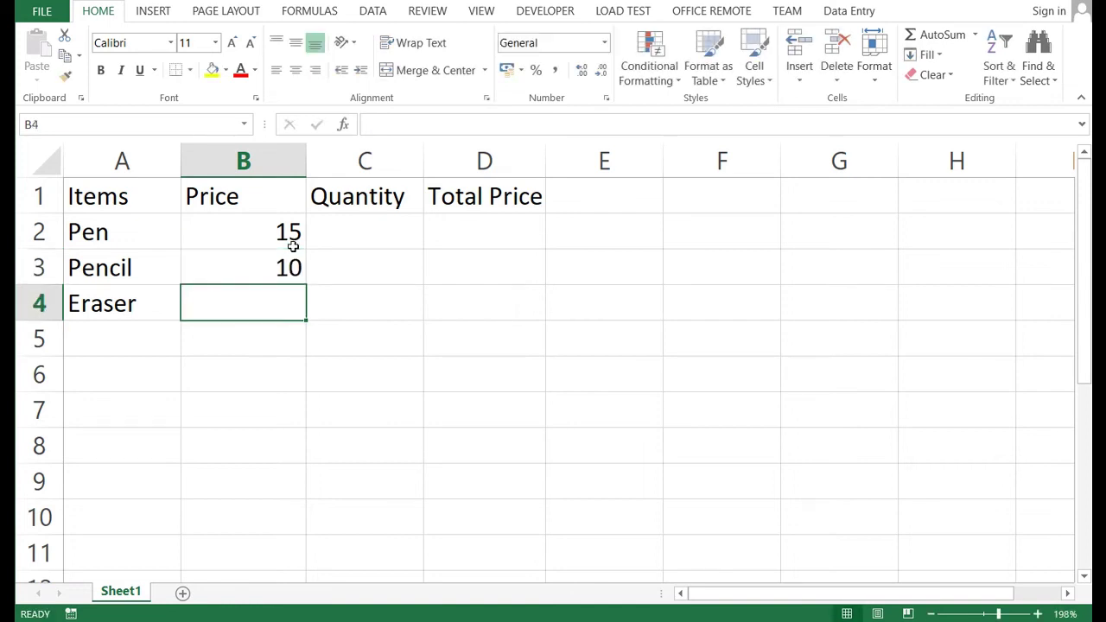
type("5")
key("Return")
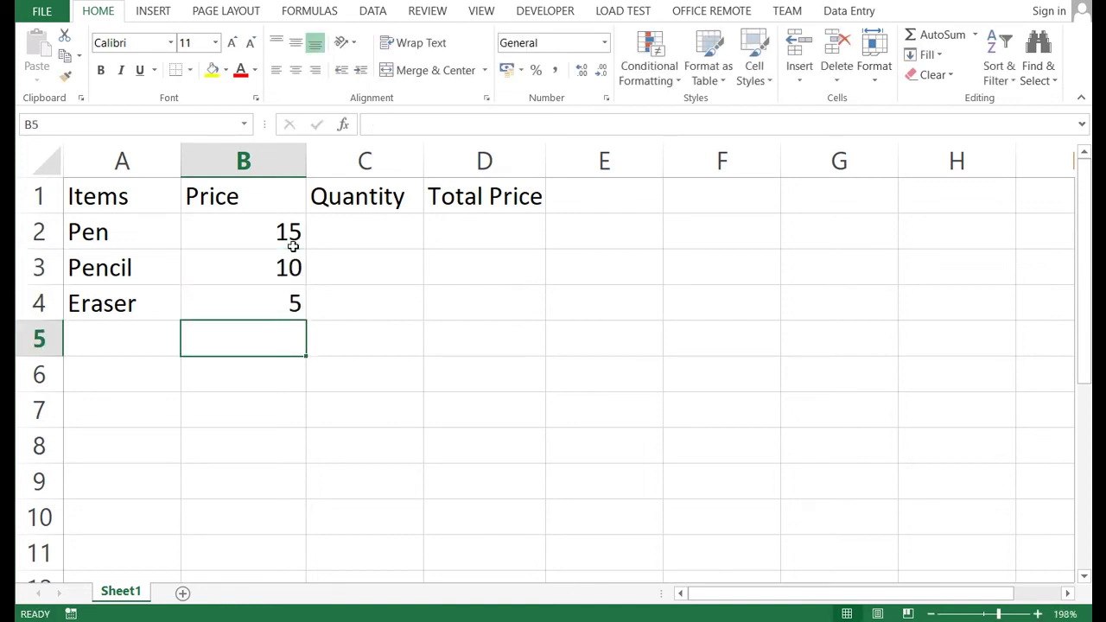
Apply the Currency number format to the pen's price in cell B2.
left_click(293, 246)
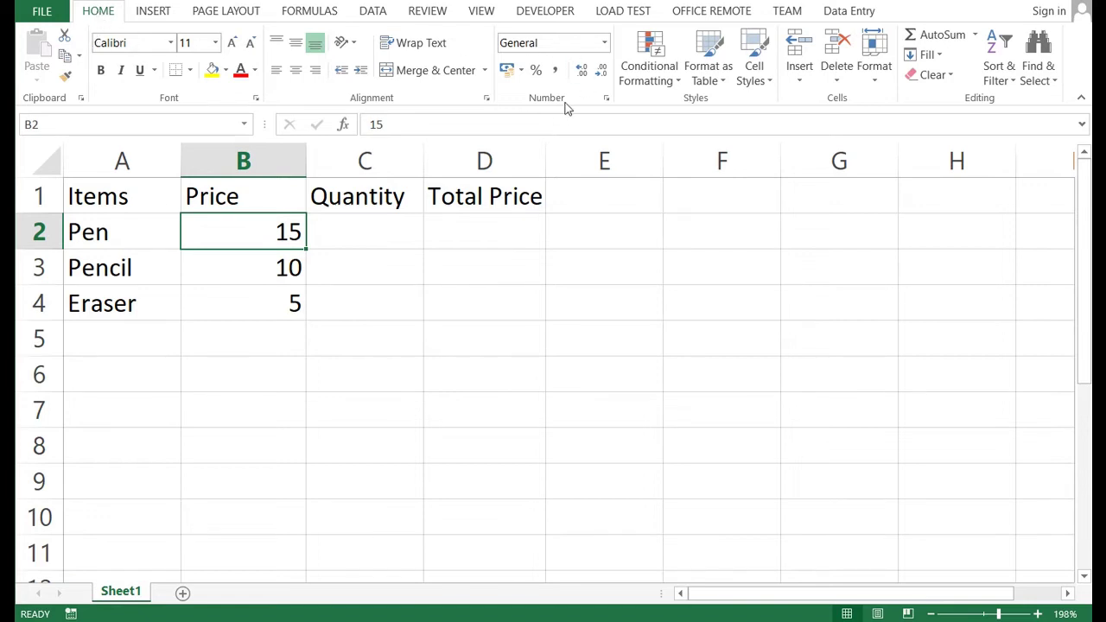
left_click(604, 42)
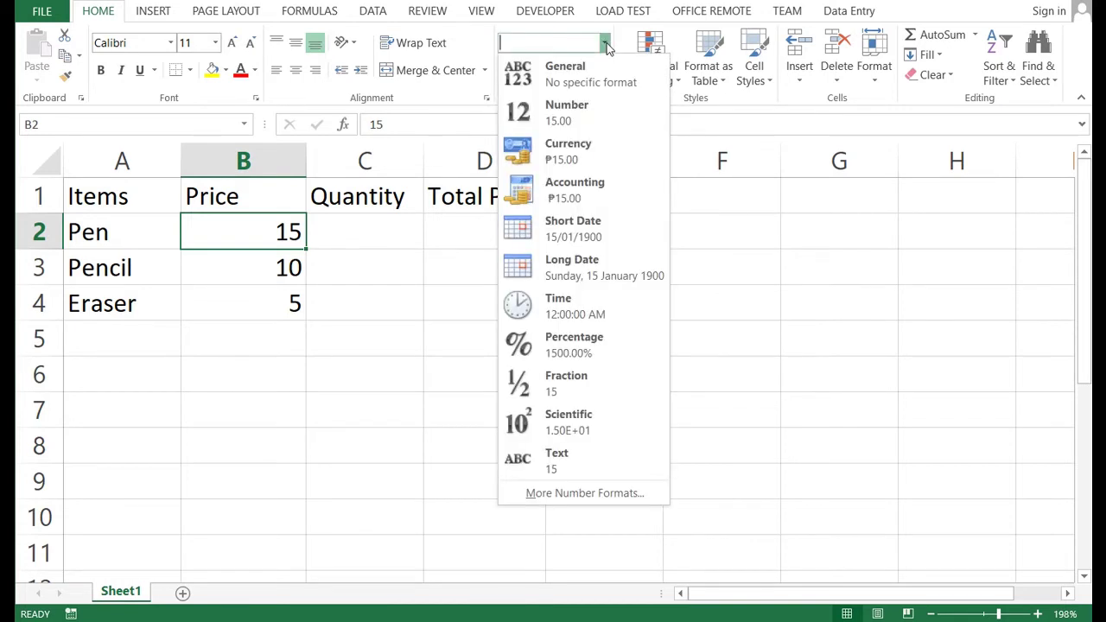
left_click(593, 161)
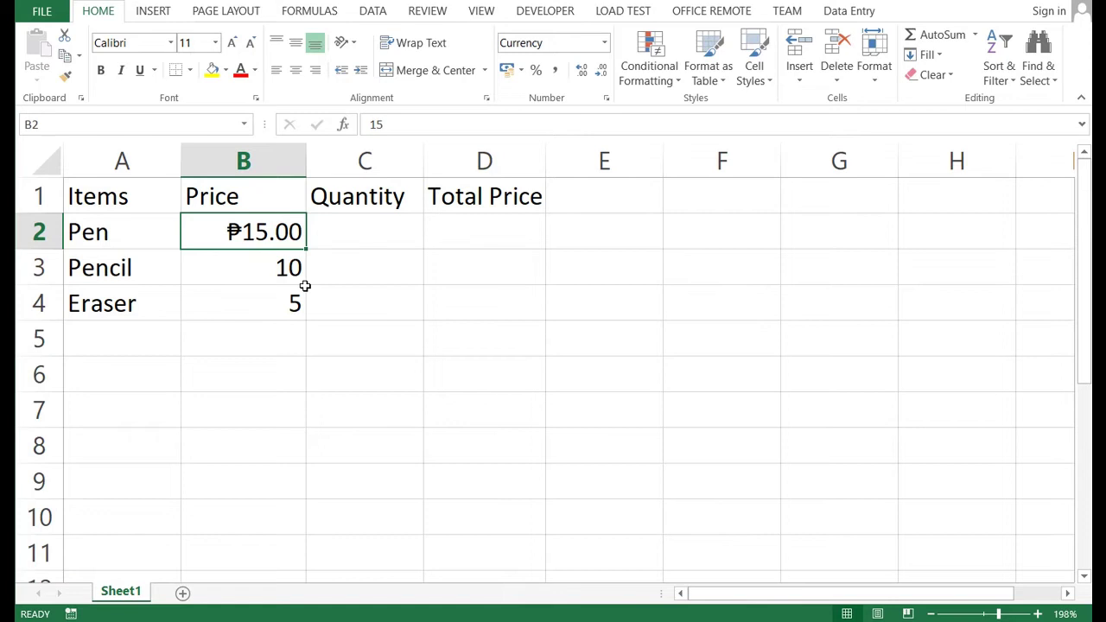
Change the currency symbol of cell B2 to "$ English (Australia)" in the cell format settings.
right_click(243, 235)
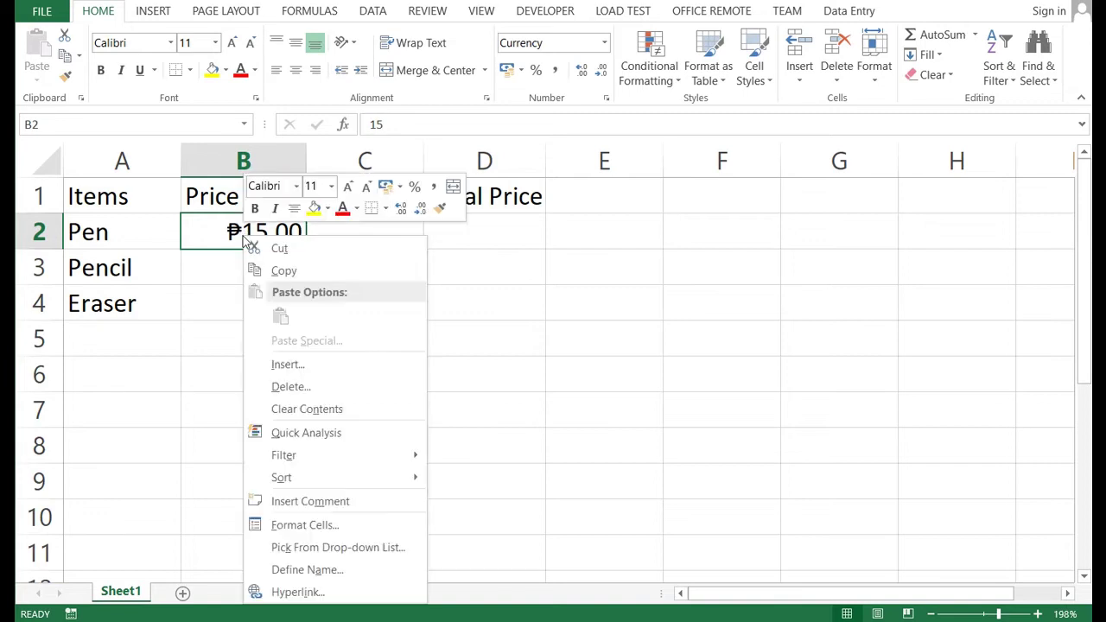
left_click(347, 531)
left_click_drag(363, 311, 577, 191)
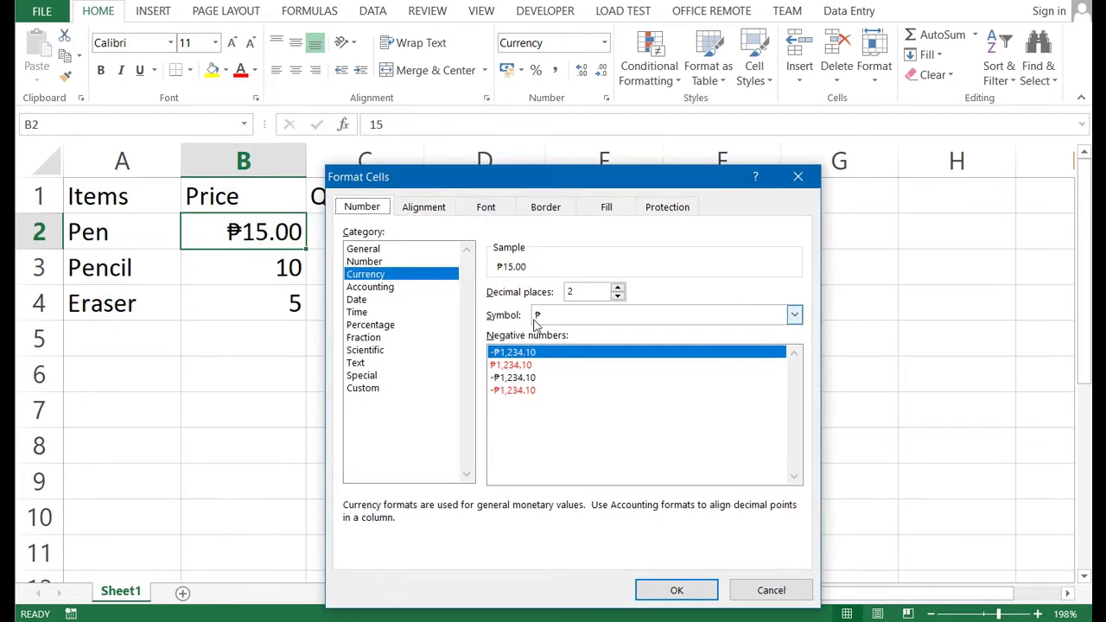
left_click(794, 315)
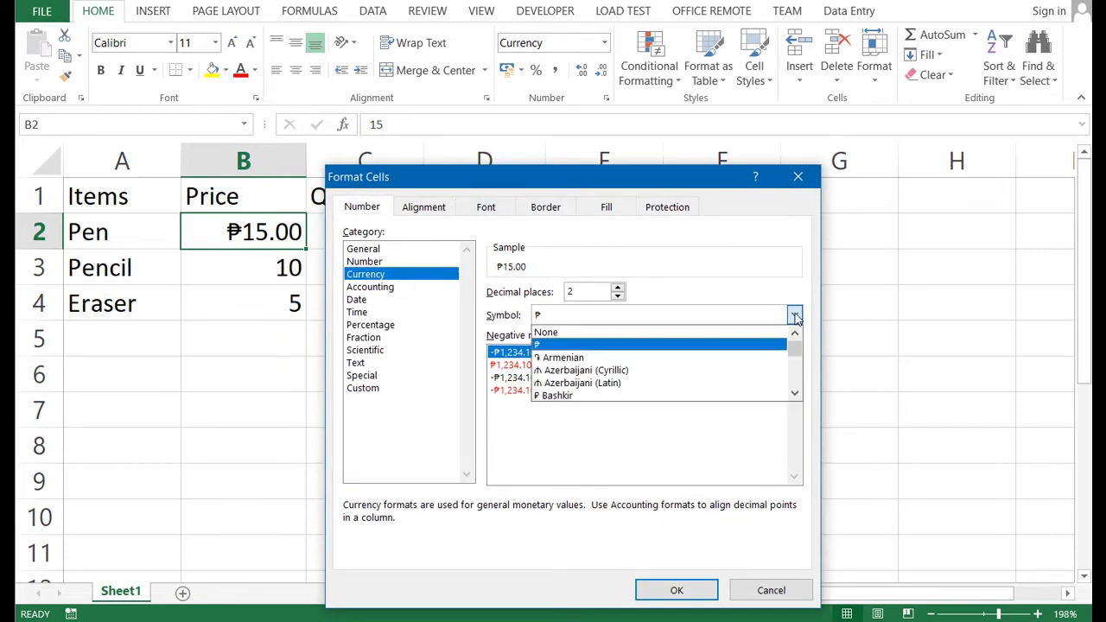
left_click(795, 394)
left_click(795, 394)
left_click(795, 394)
left_click(795, 394)
left_click(795, 394)
left_click(795, 394)
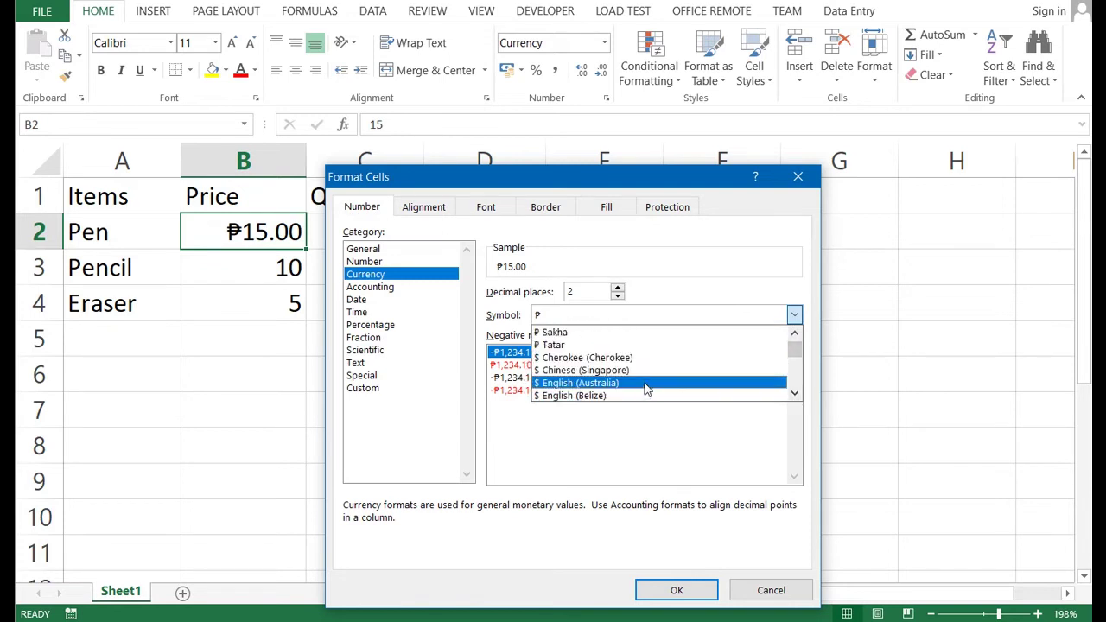
left_click(794, 394)
left_click(795, 394)
left_click(795, 394)
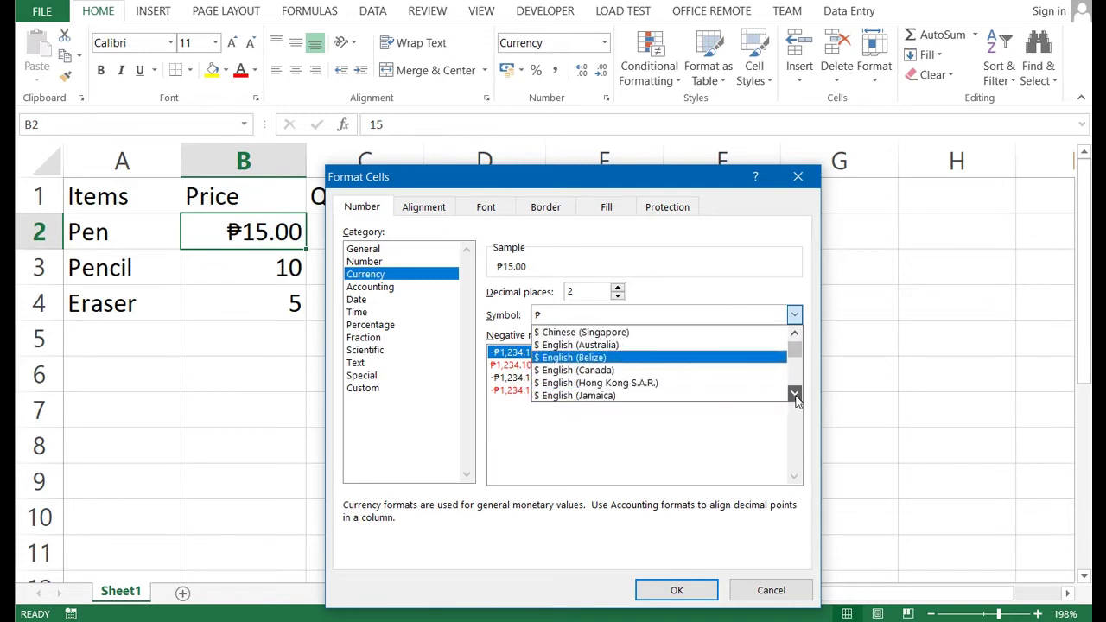
left_click(617, 348)
left_click(676, 591)
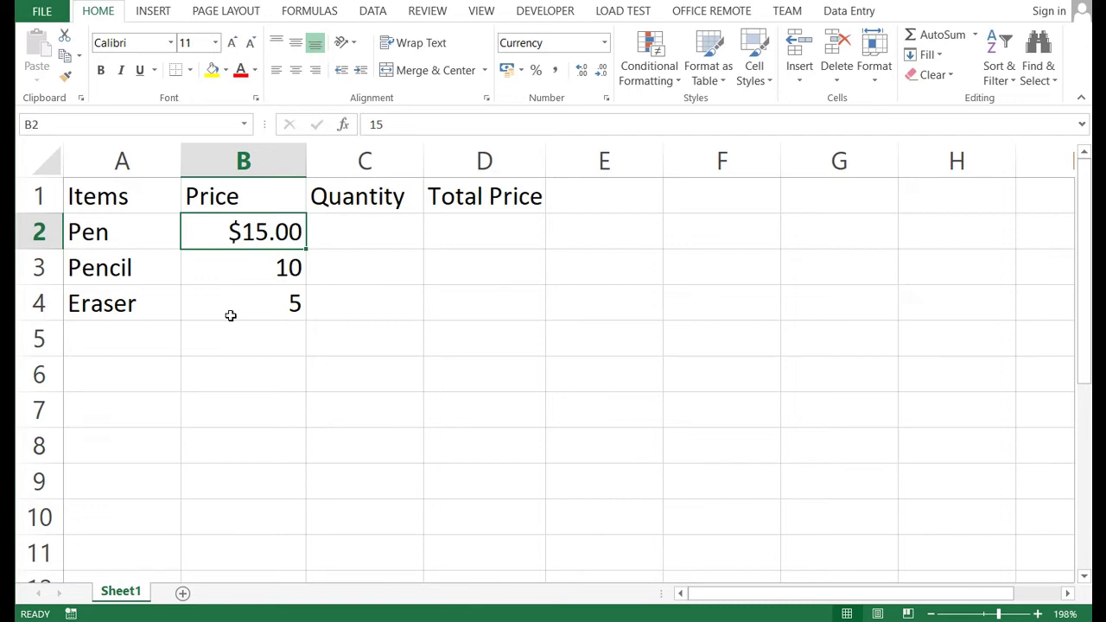
Change the currency symbol of the pen's price in cell B2 to PHP in the cell format settings.
right_click(268, 231)
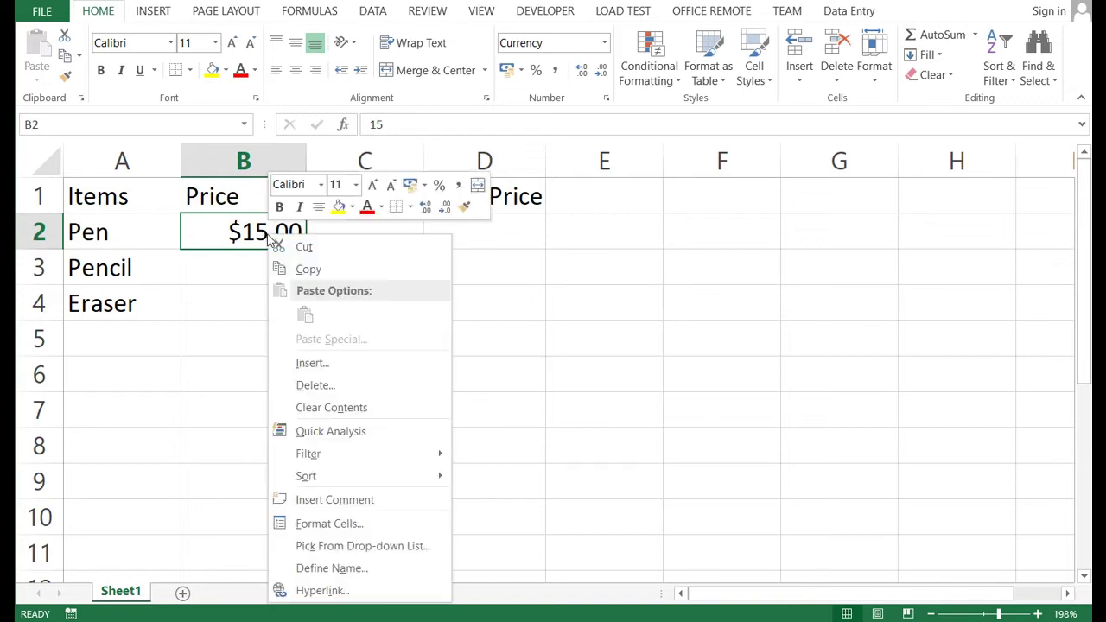
left_click(367, 530)
left_click_drag(346, 307, 591, 185)
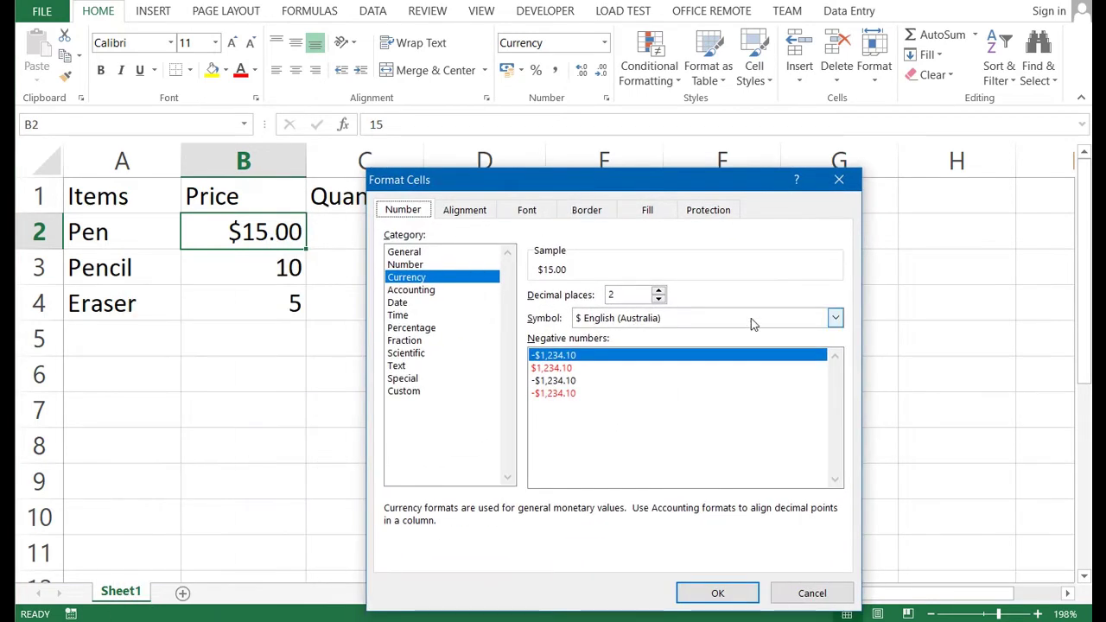
left_click(805, 325)
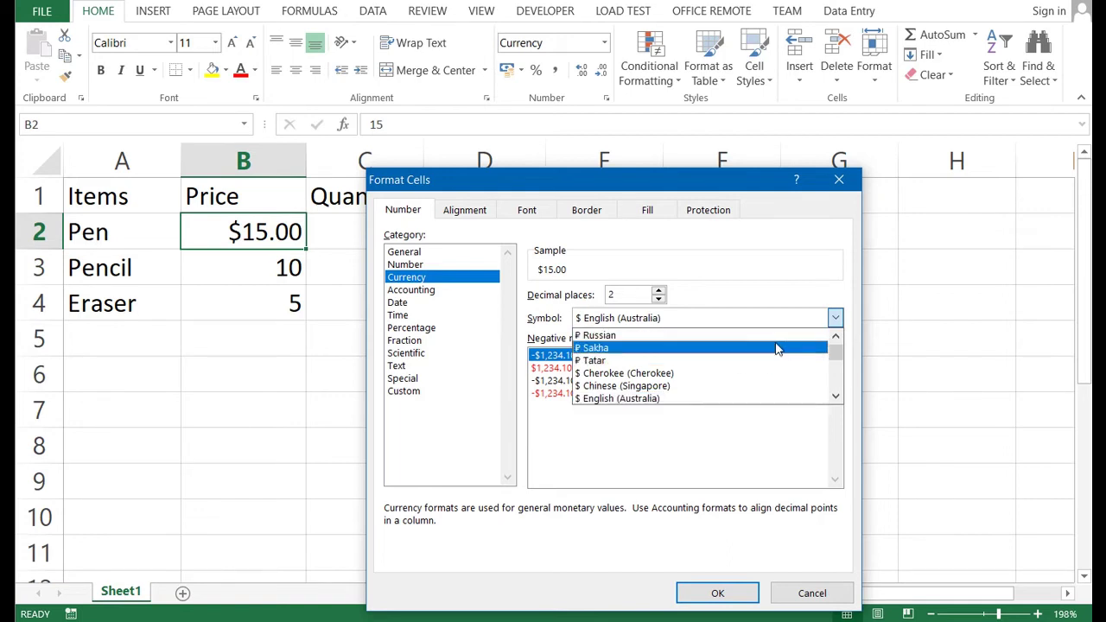
key("p")
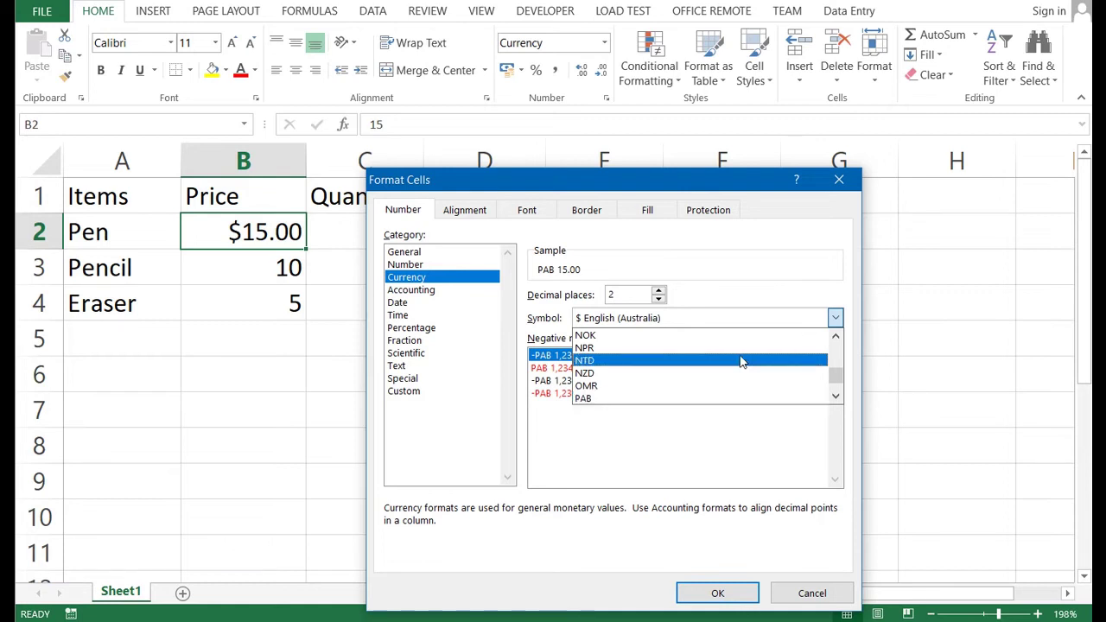
left_click(835, 398)
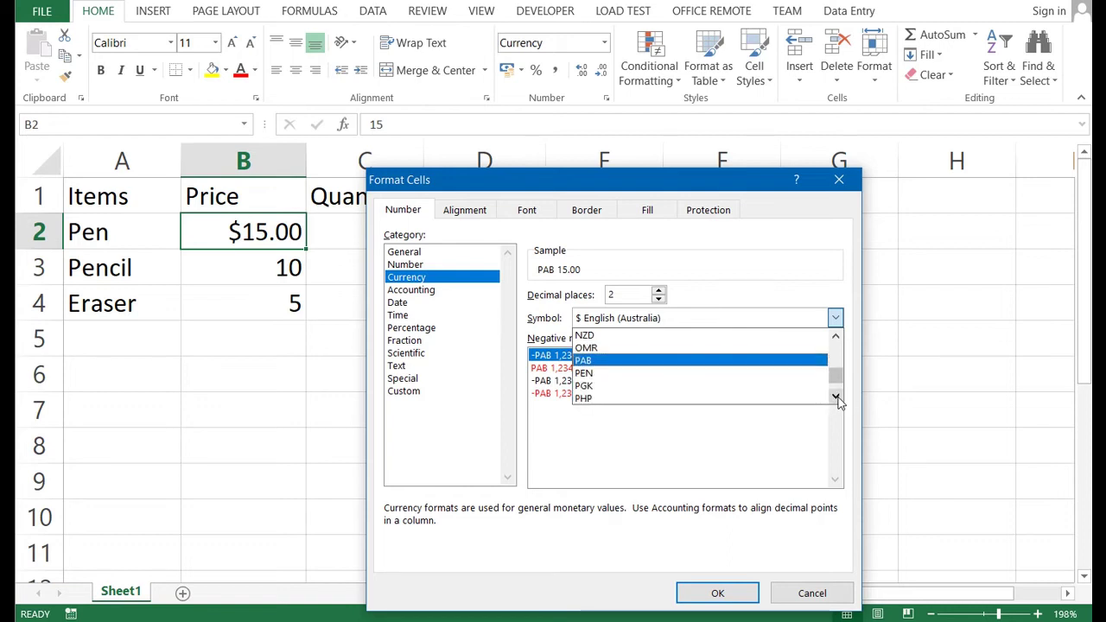
left_click(836, 398)
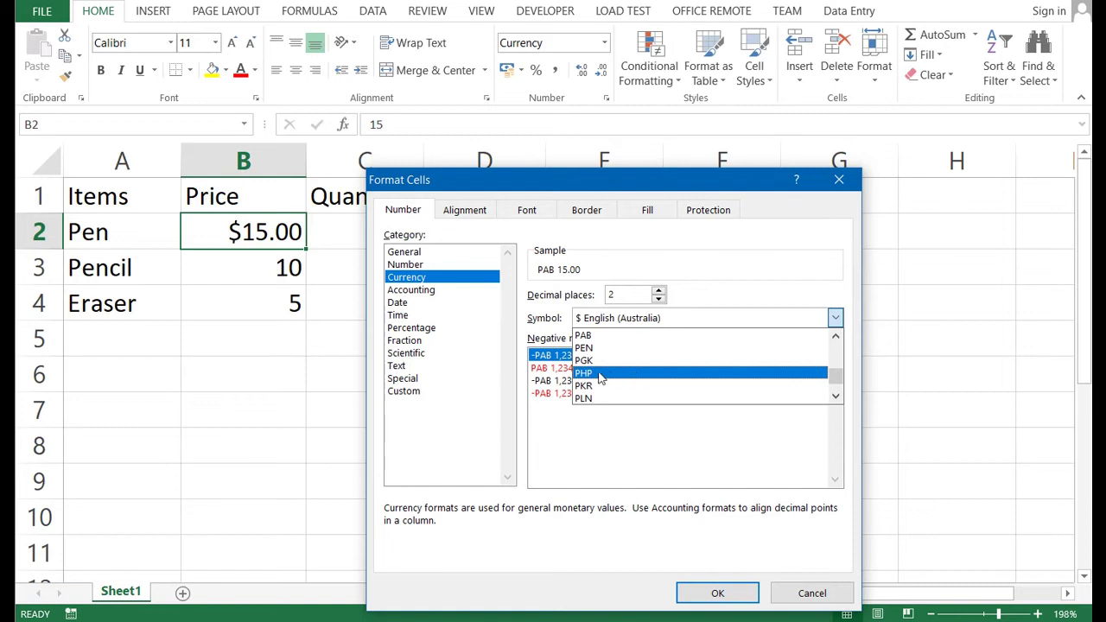
left_click(636, 374)
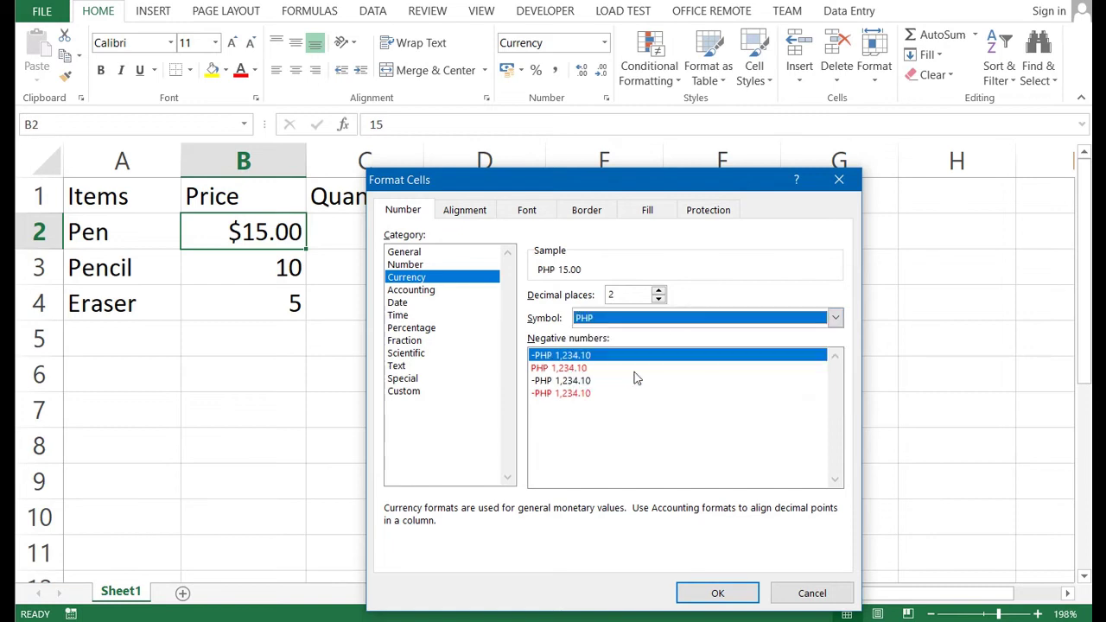
left_click(723, 595)
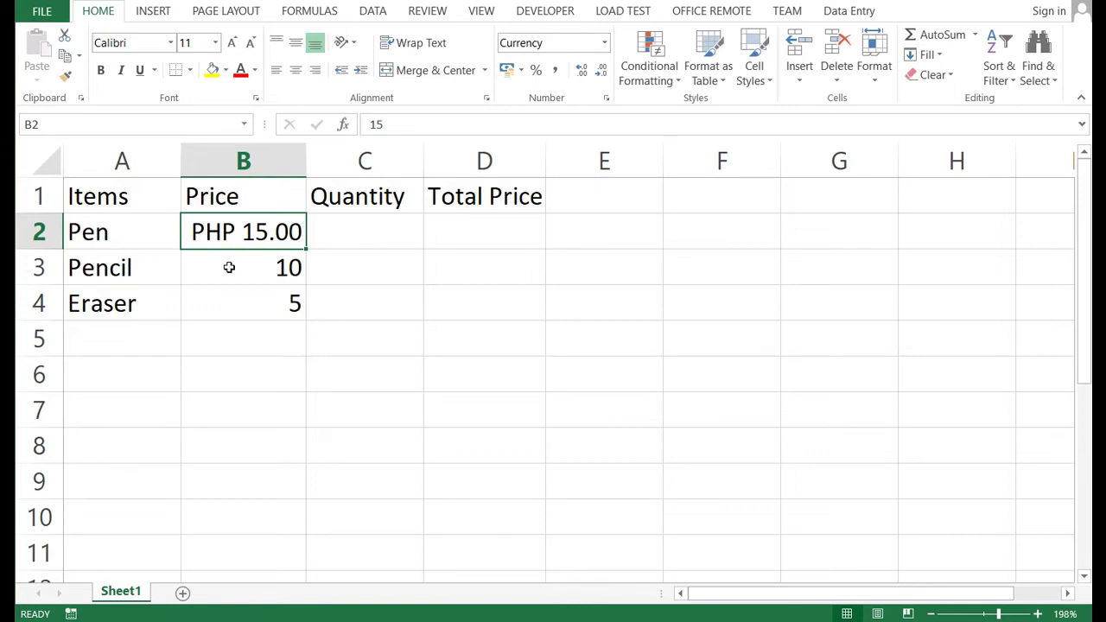
Replace the pencil's price in cell B3 with the manually entered text "PHP 5.00" and compare its underlying content with cell B2.
left_click(229, 268)
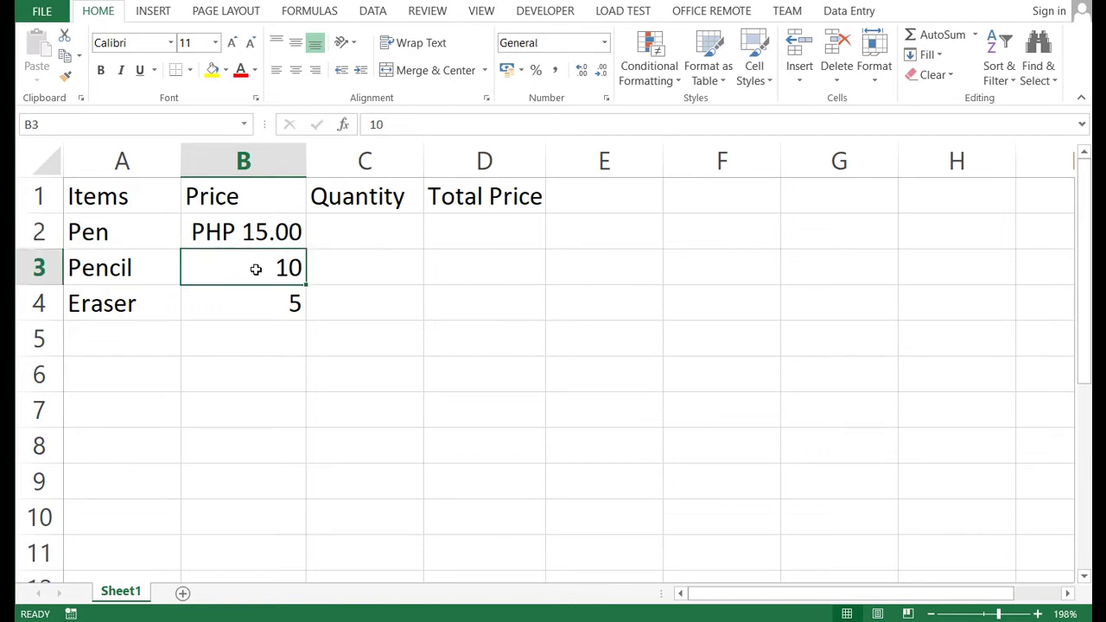
key("Caps_Lock")
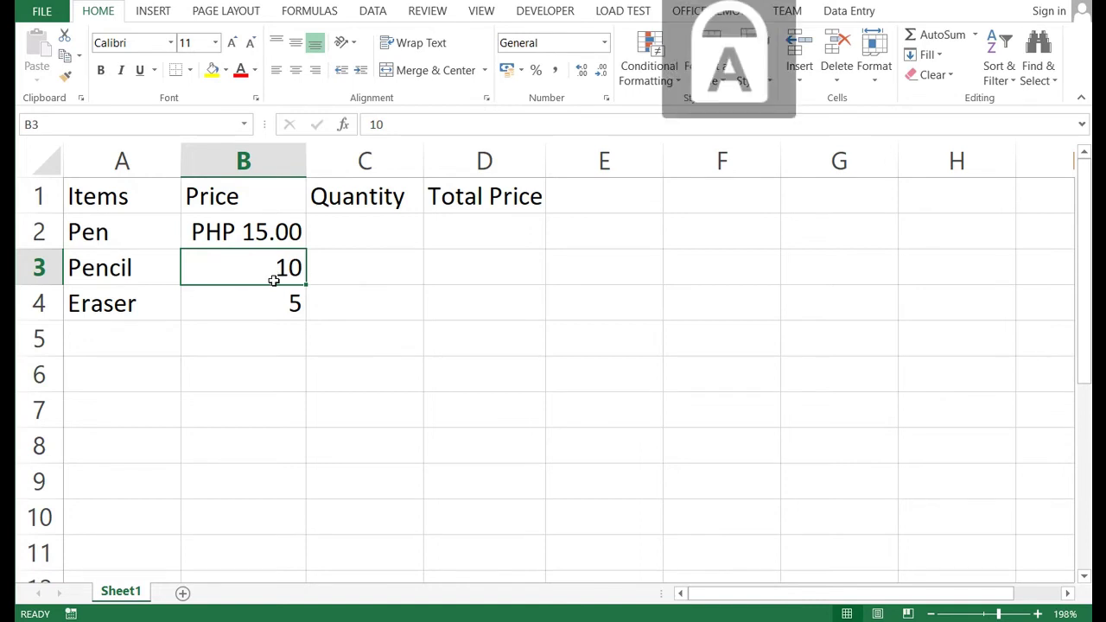
type("PHP")
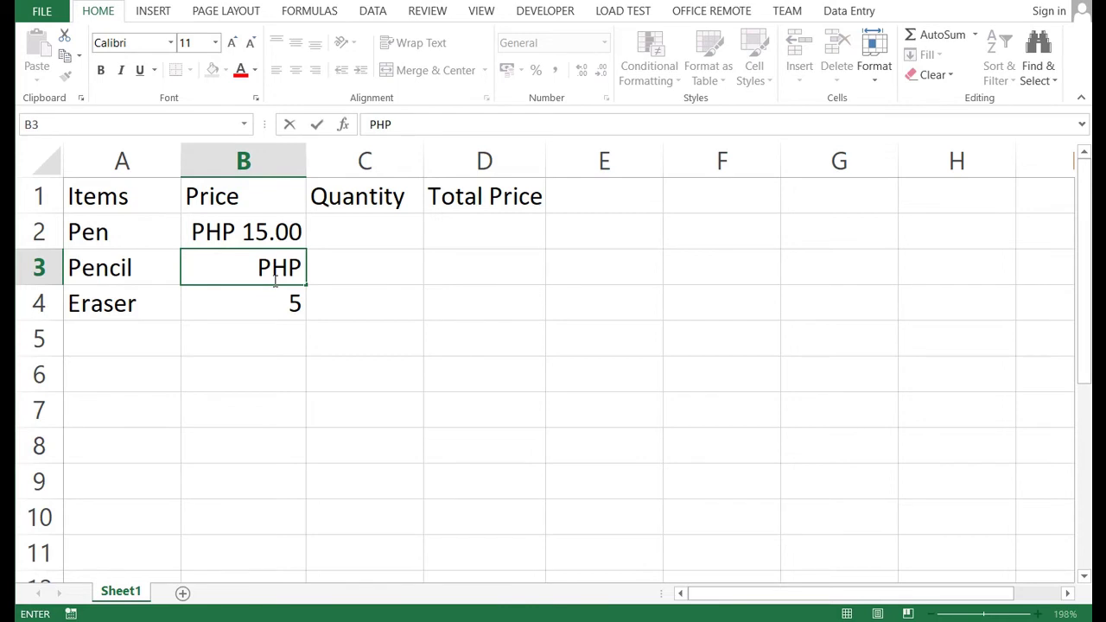
type(" 5.00")
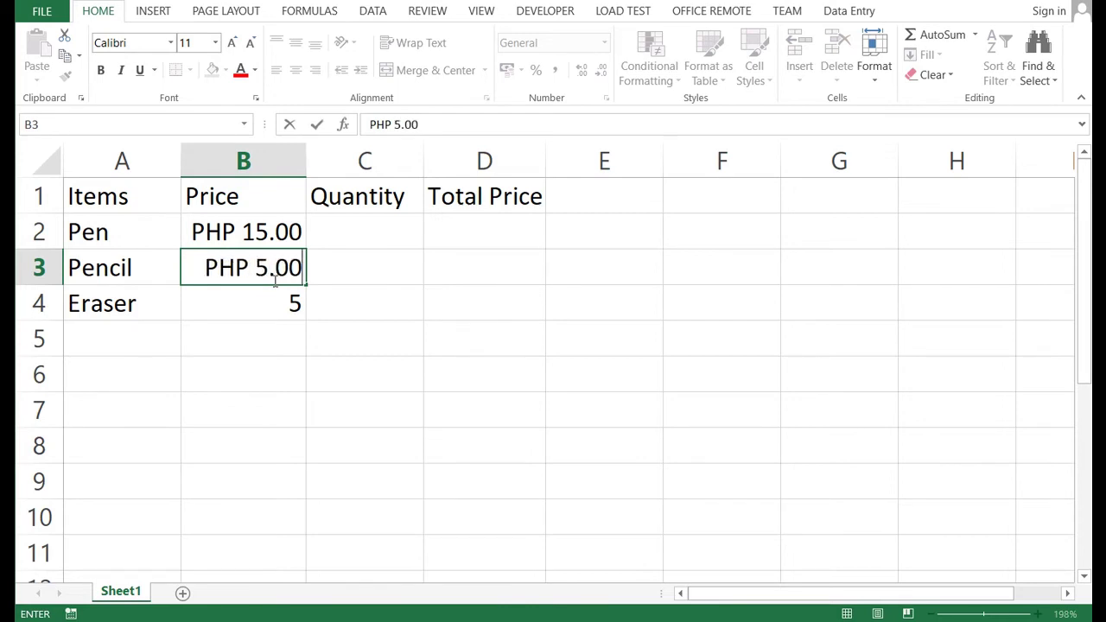
key("Return")
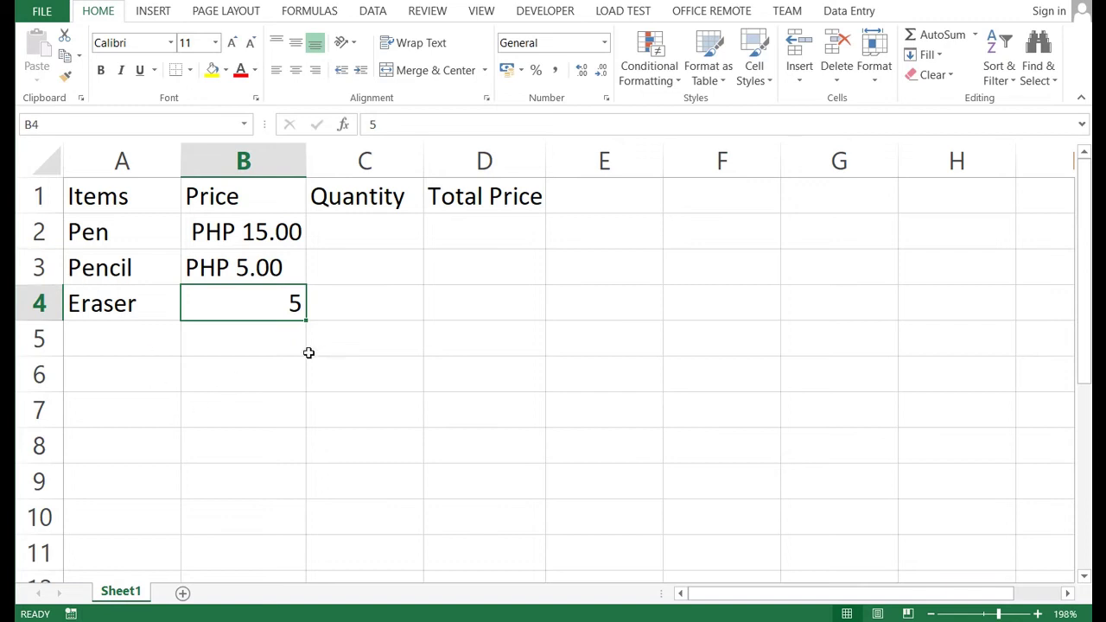
left_click(232, 268)
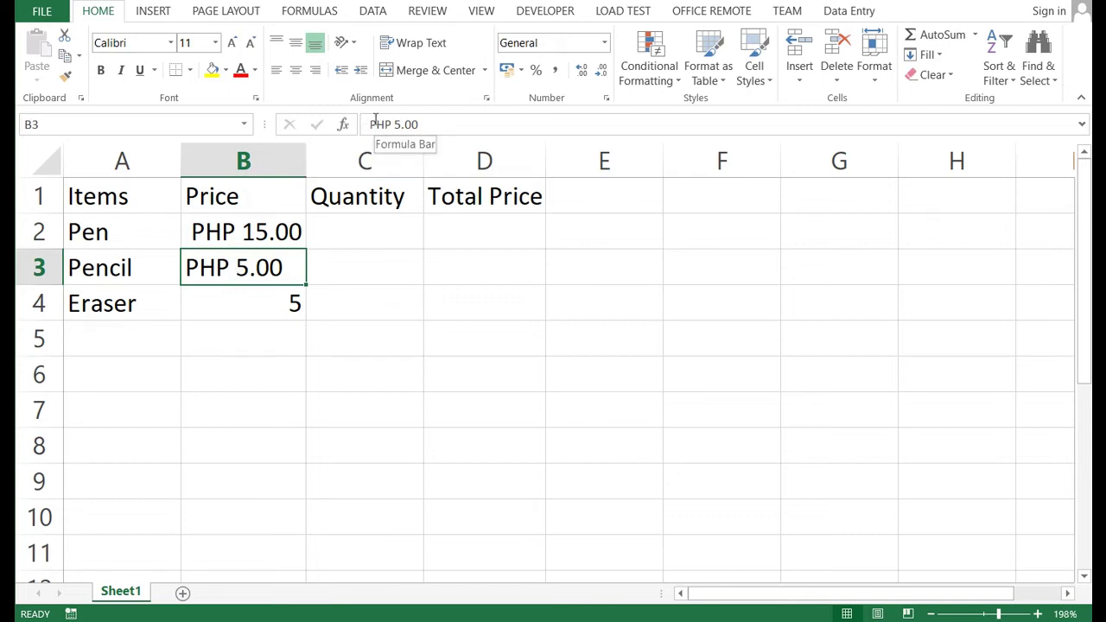
left_click(244, 228)
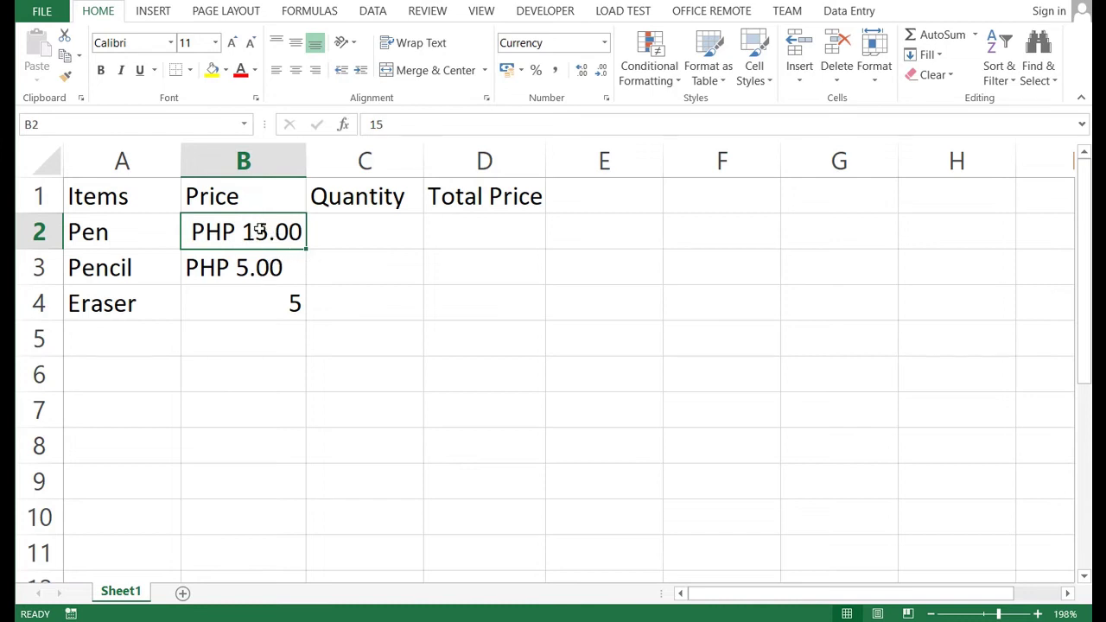
left_click(263, 270)
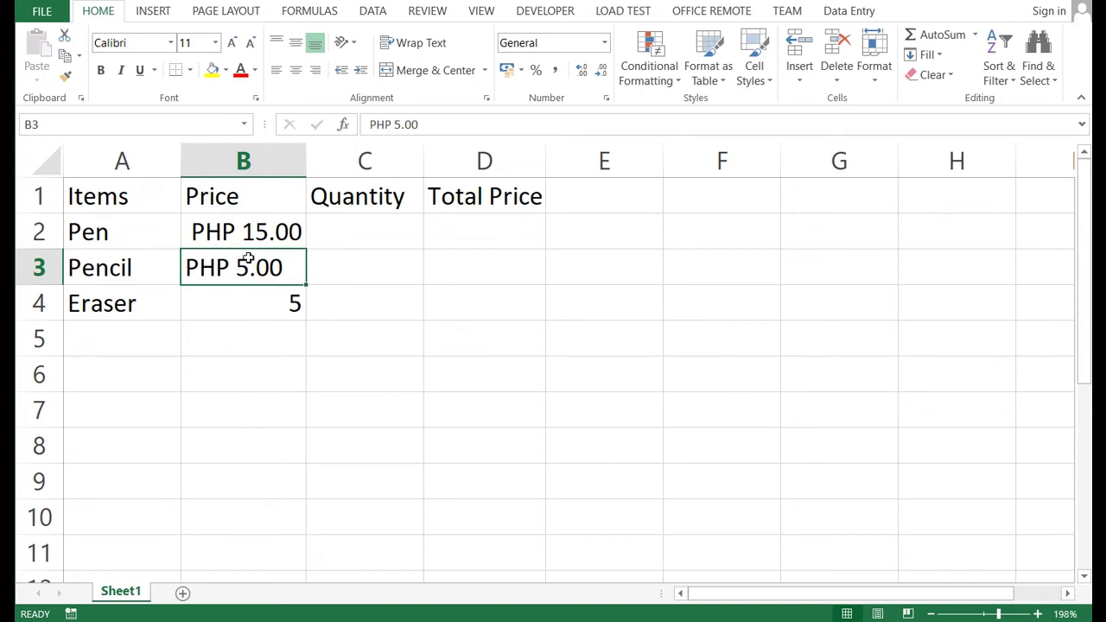
Enter the formula =B2+B3 in cell B6 to add the pen and pencil prices.
left_click(234, 380)
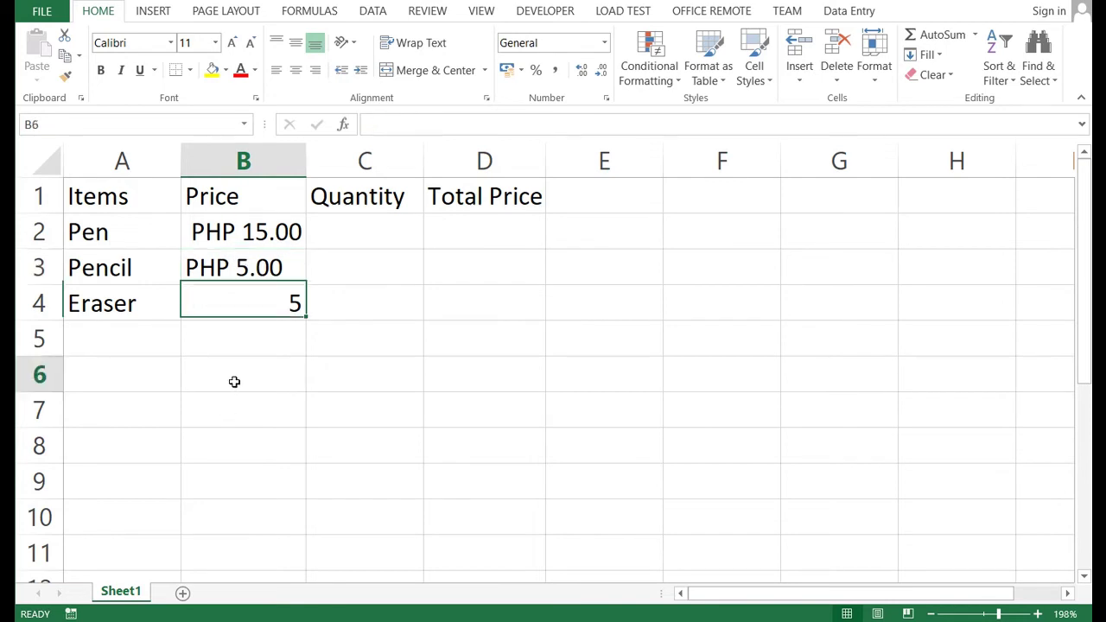
type("=")
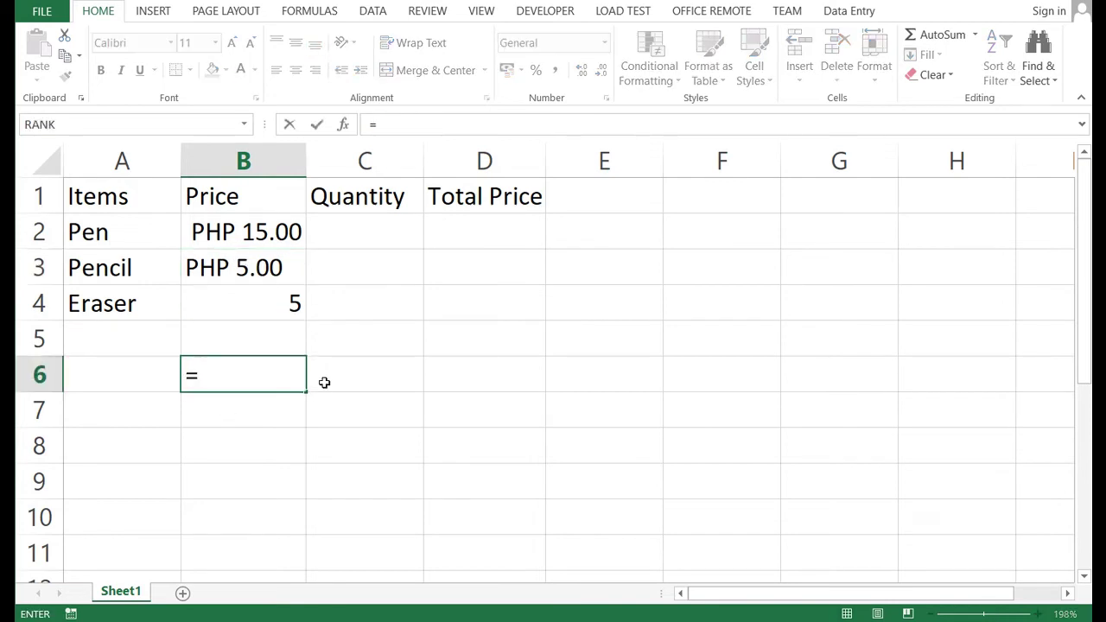
left_click(231, 229)
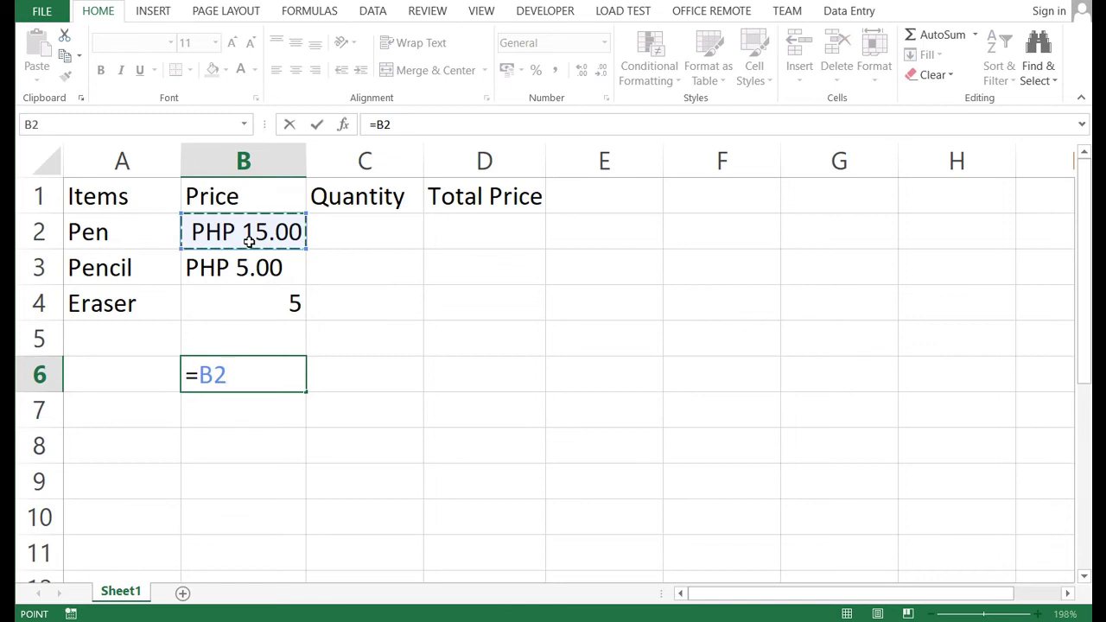
type("+")
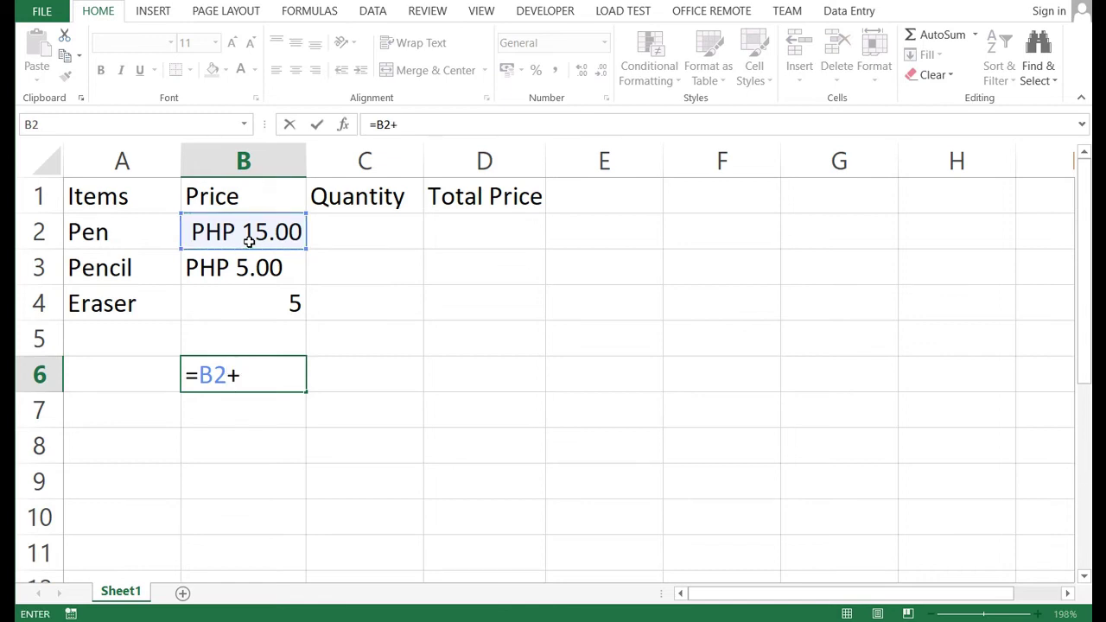
left_click(235, 266)
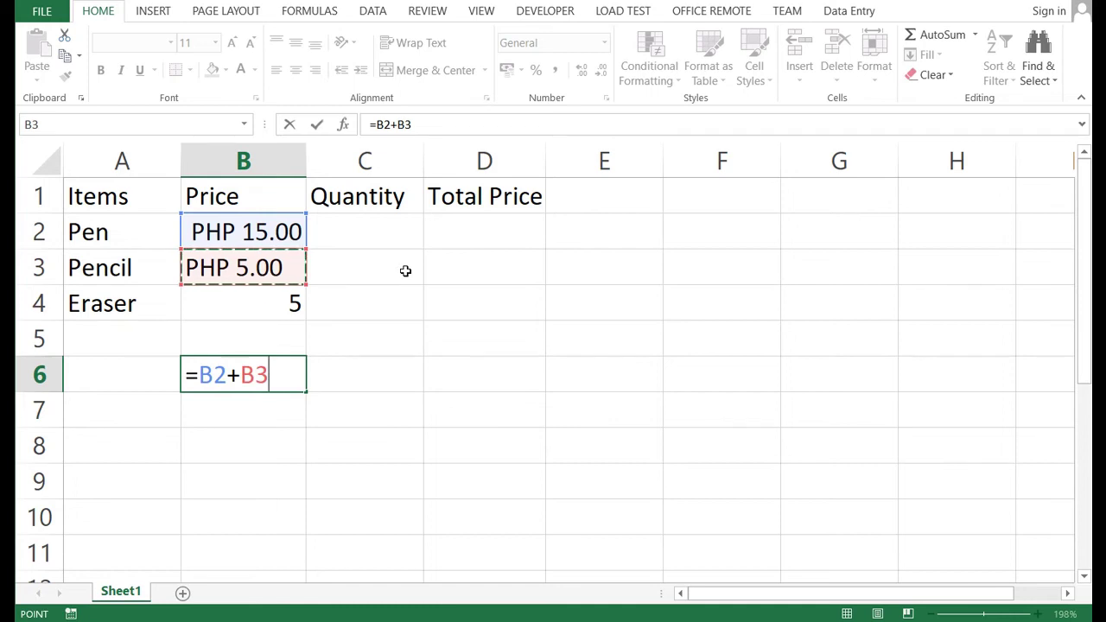
key("Return")
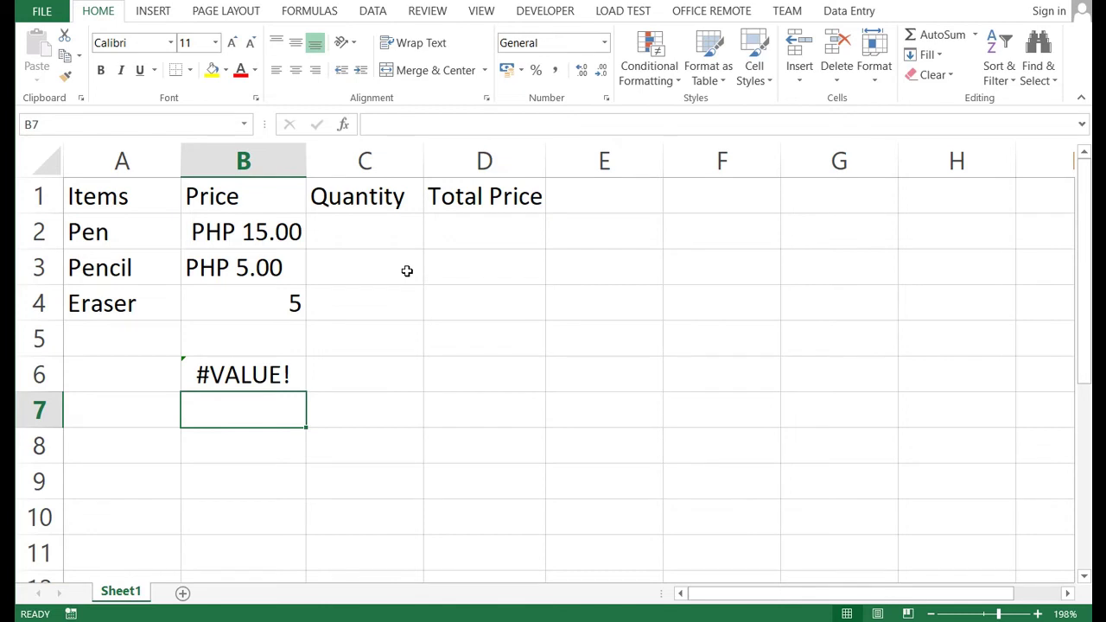
Replace the text price in cell B3 with the plain number 5.
left_click(265, 274)
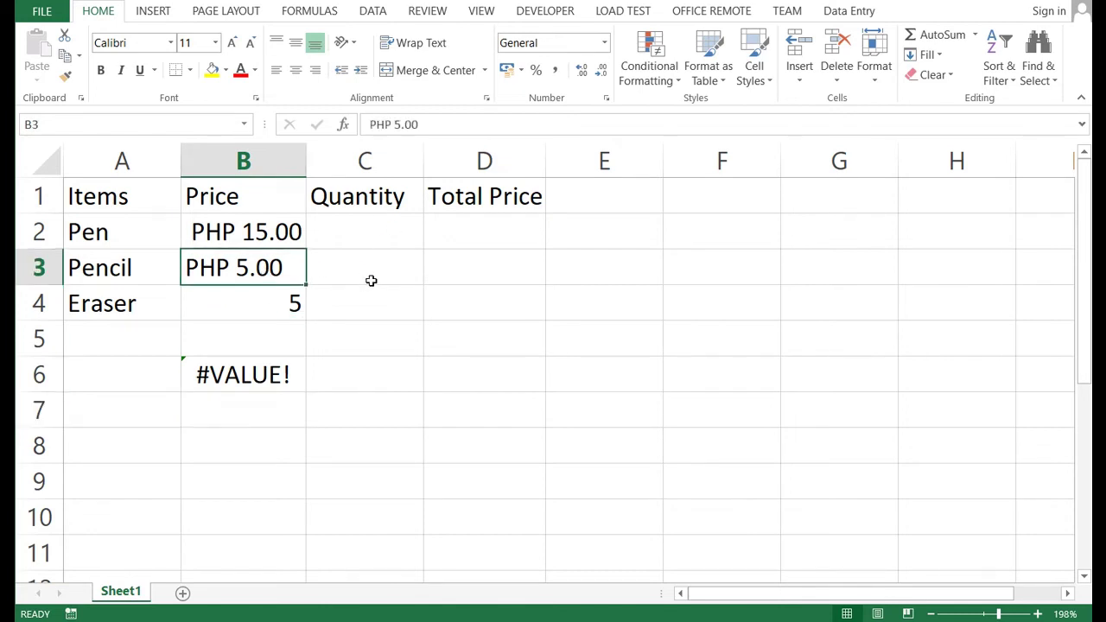
type("5")
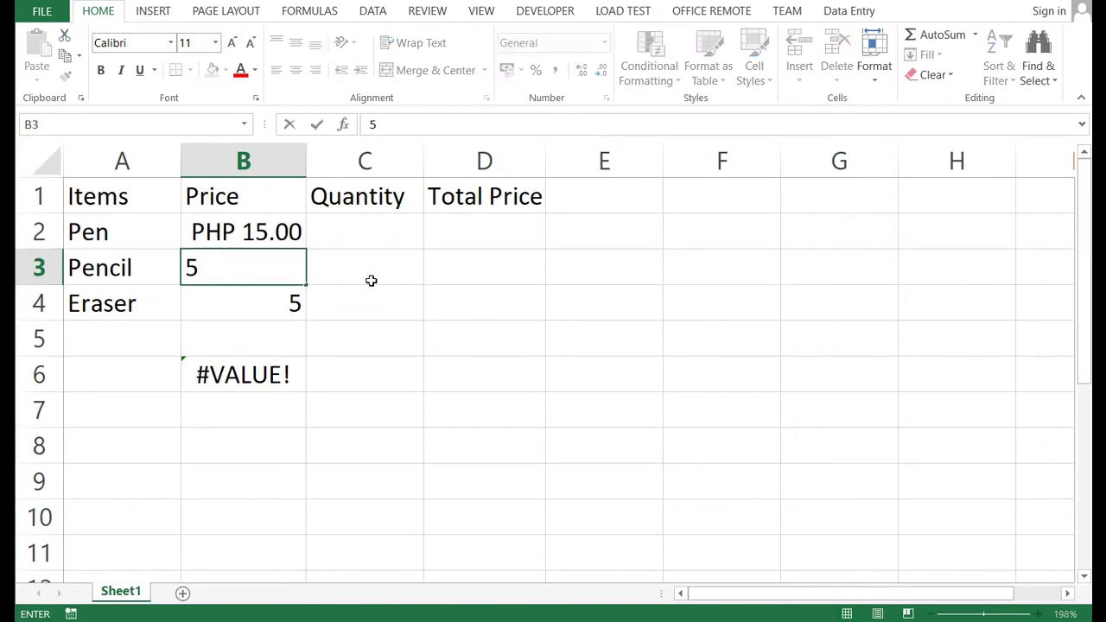
key("Return")
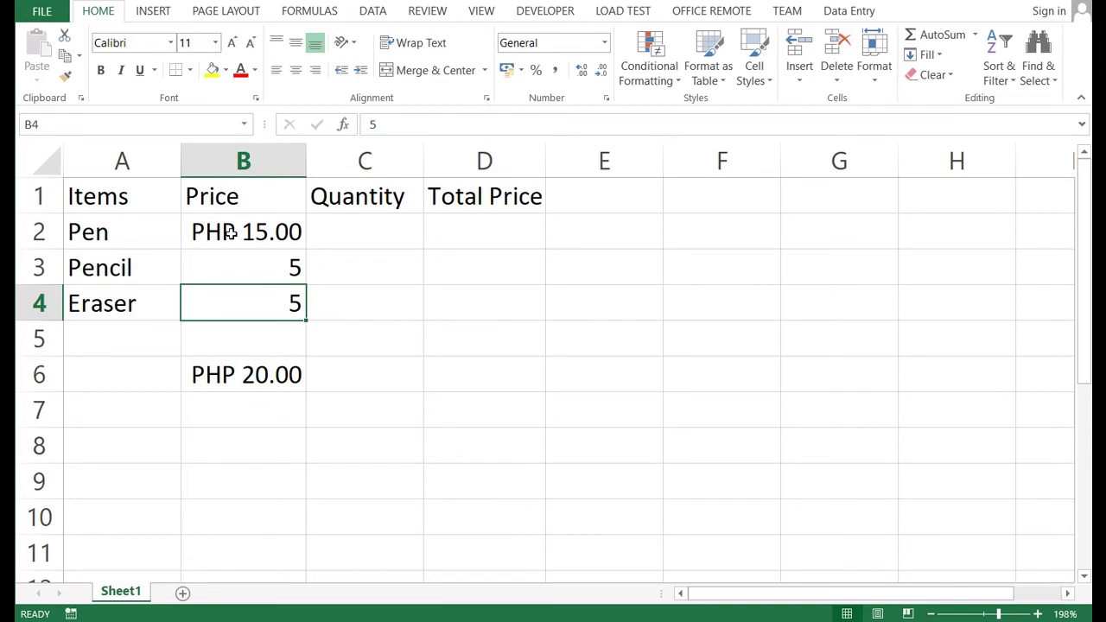
Check the formula cell B6 against the pen's price in B2 and delete the formula from B6.
left_click(240, 379)
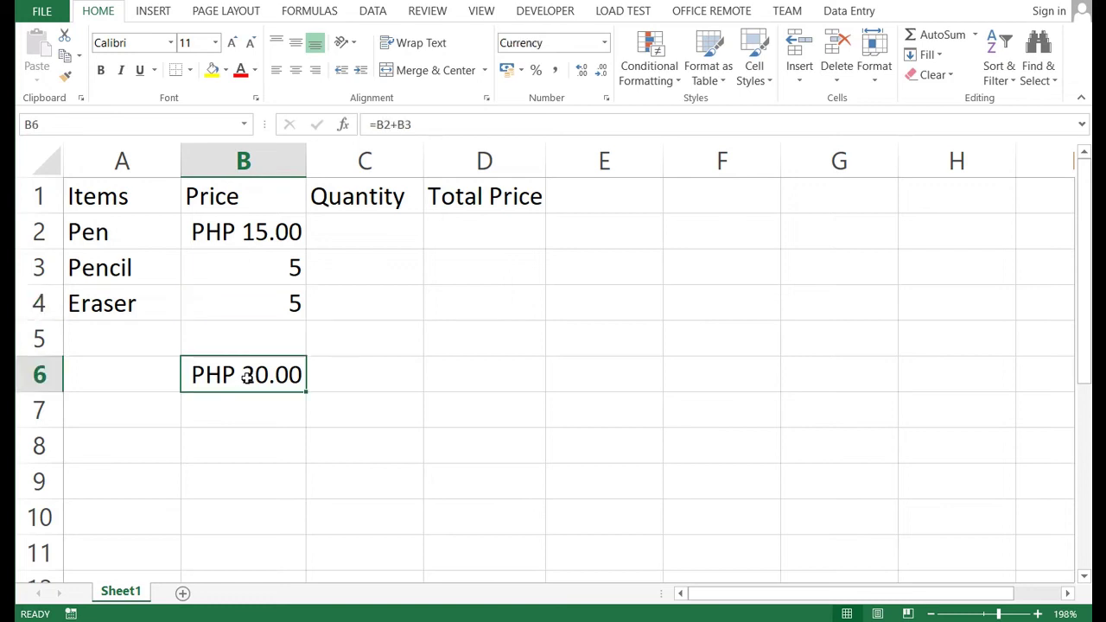
left_click(245, 231)
left_click(250, 377)
key("Delete")
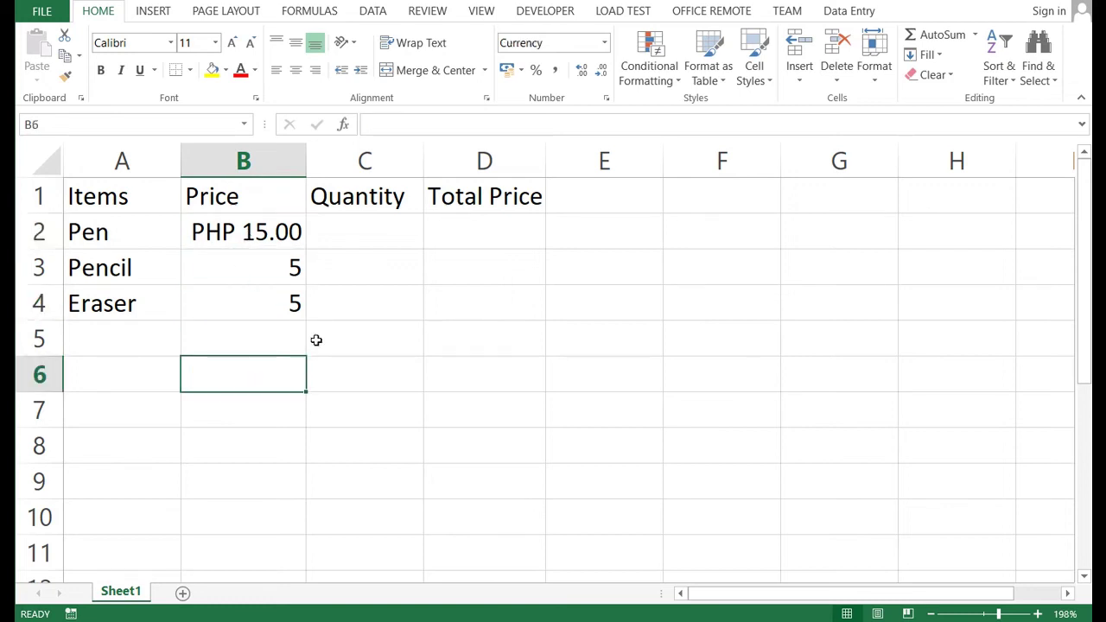
Set the pencil's price in cell B3 back to 10.
left_click(249, 233)
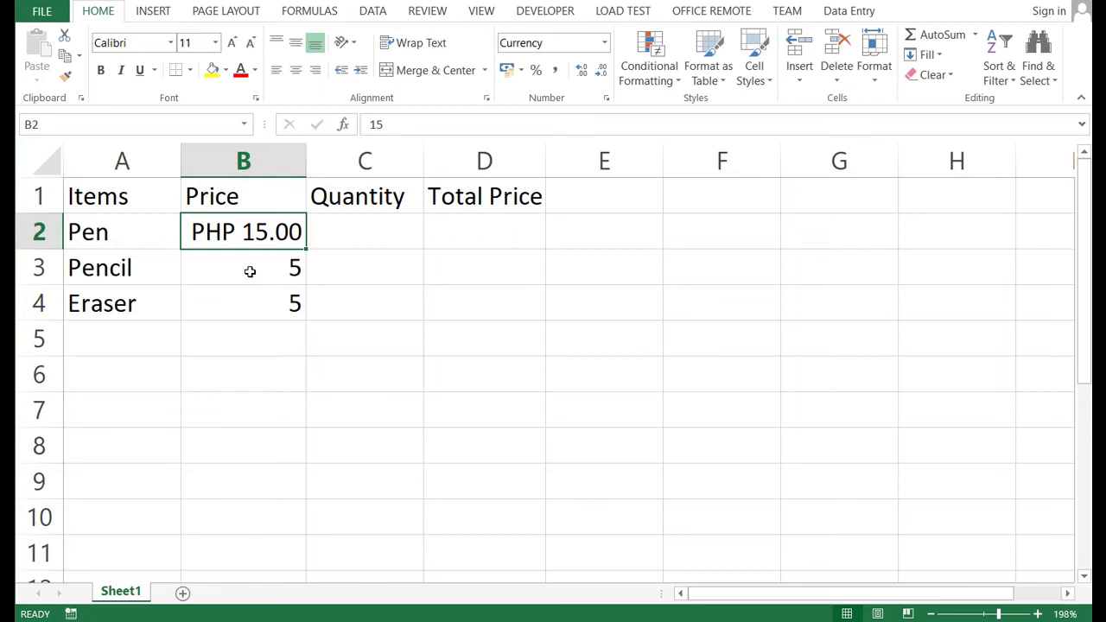
left_click(249, 272)
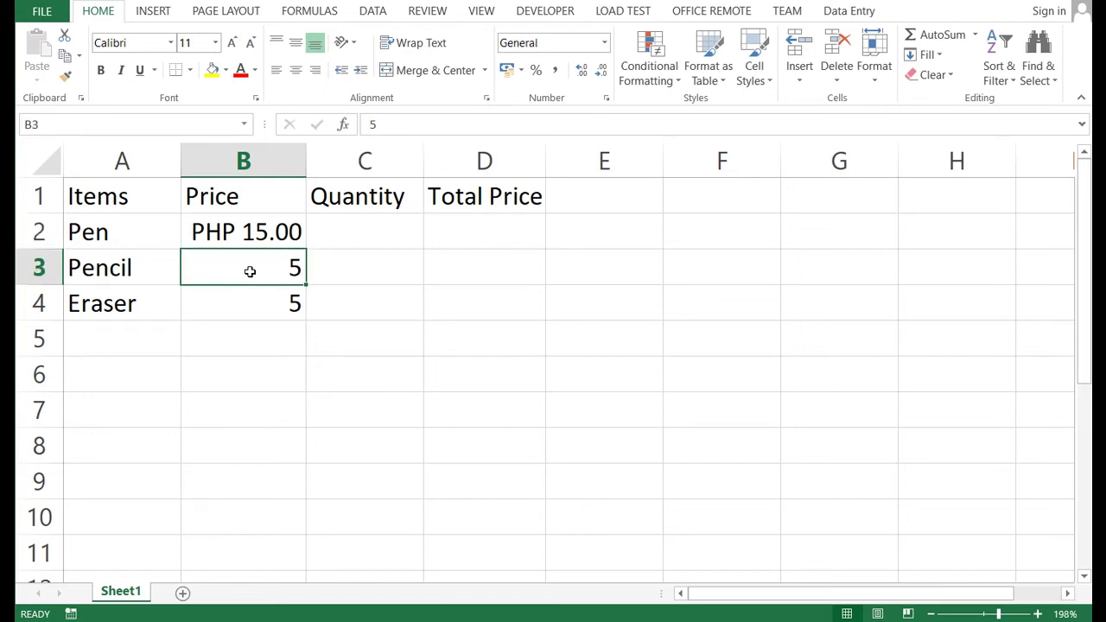
left_click(257, 306)
left_click(254, 273)
type("10")
key("Return")
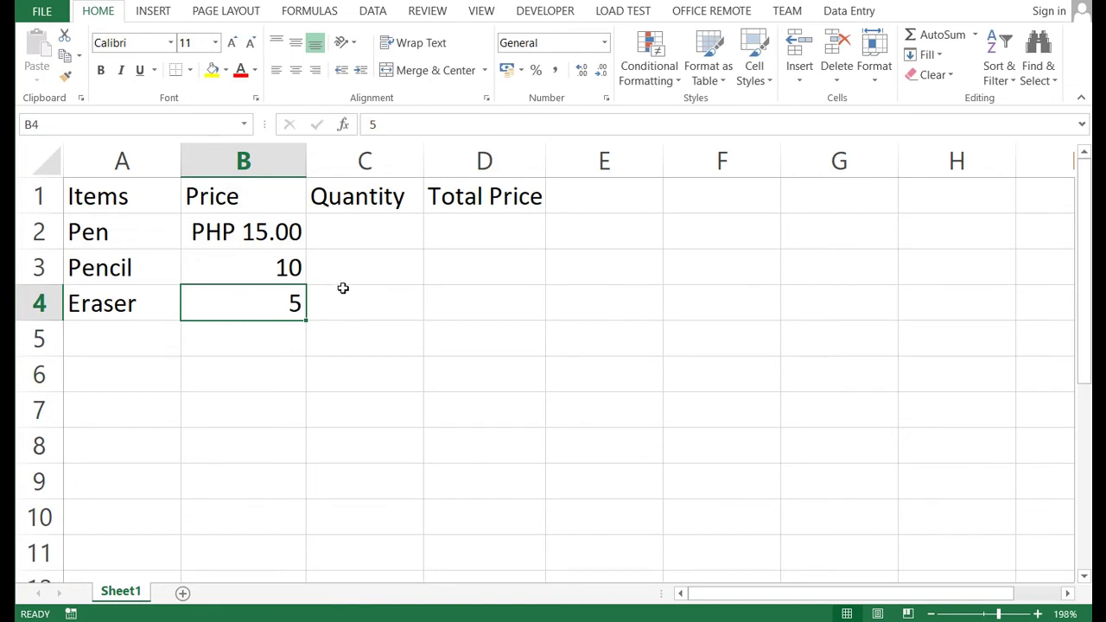
Format the pencil and eraser prices in B3:B4 as currency with the PHP symbol and check the price cells.
left_click_drag(242, 272, 243, 295)
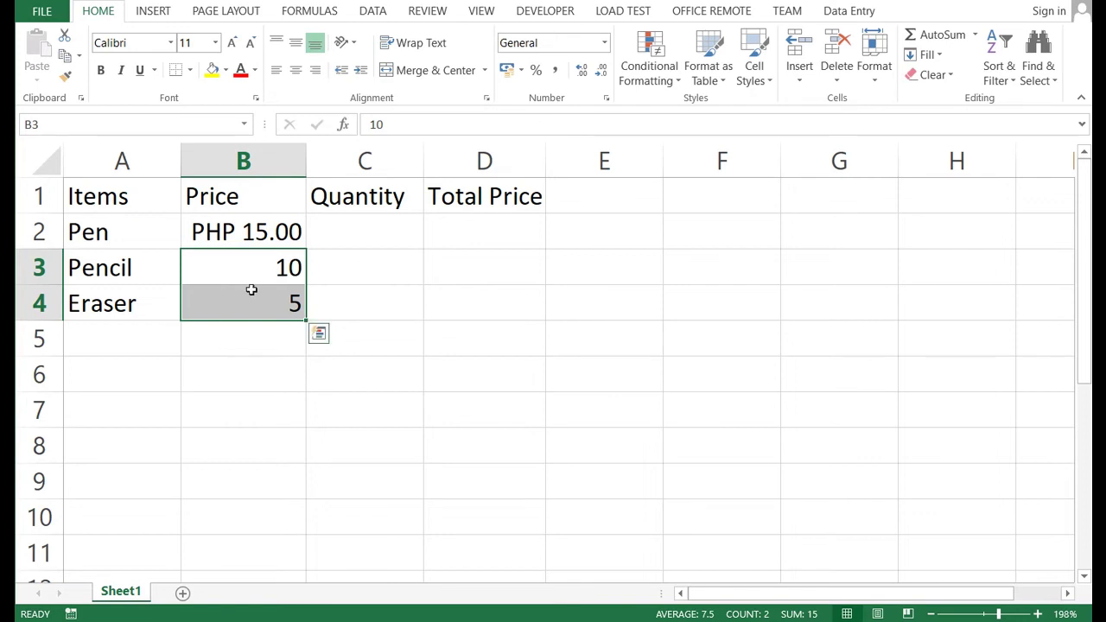
right_click(240, 294)
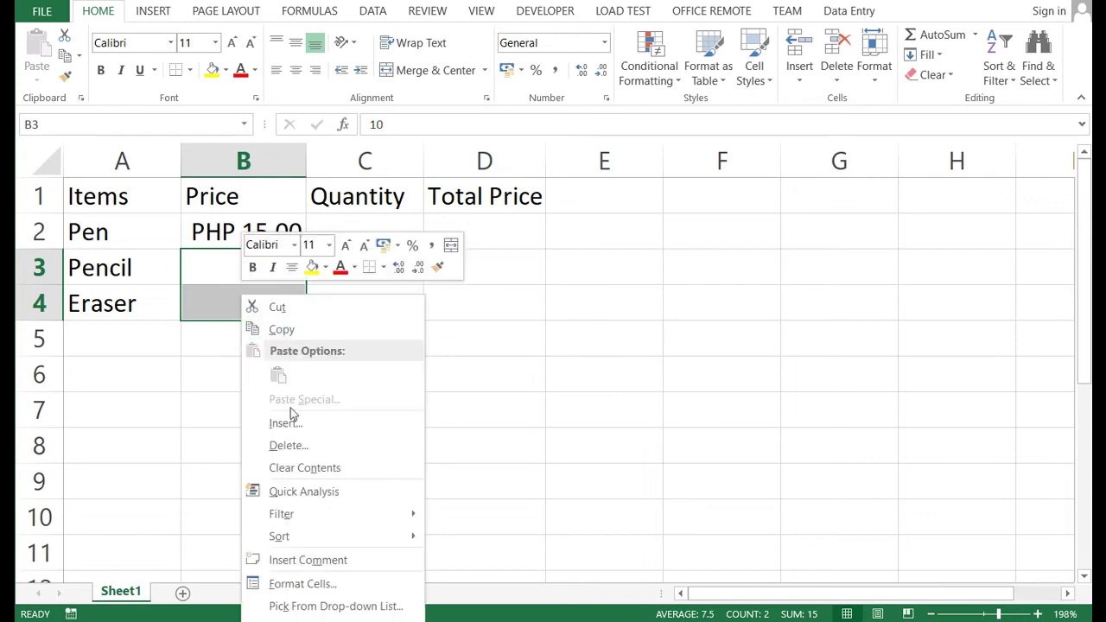
left_click(304, 584)
left_click_drag(313, 307, 631, 185)
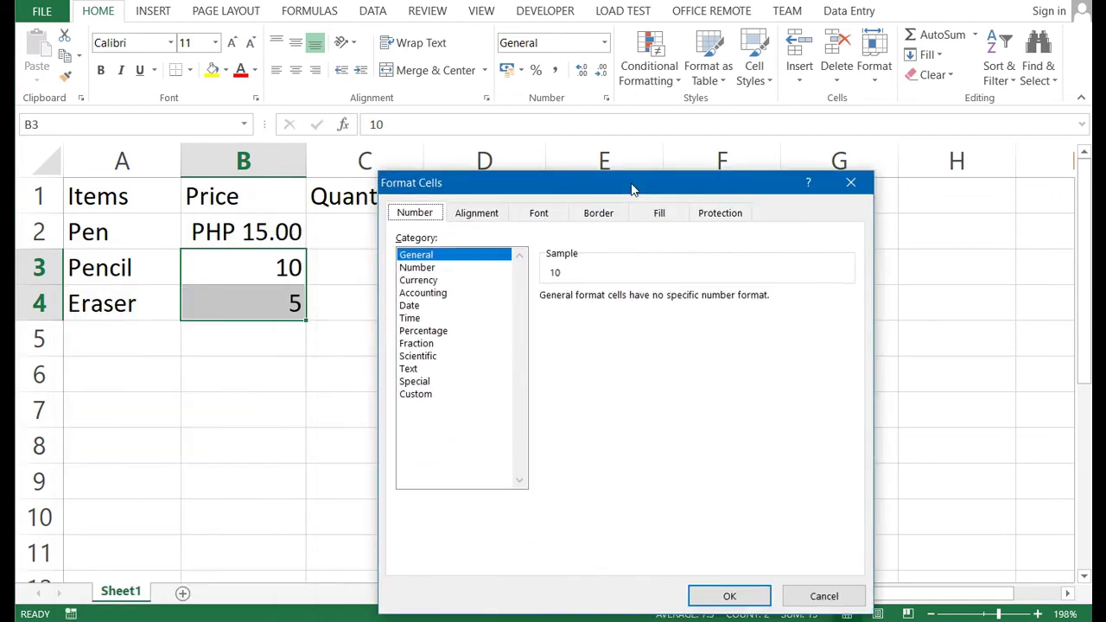
left_click(443, 284)
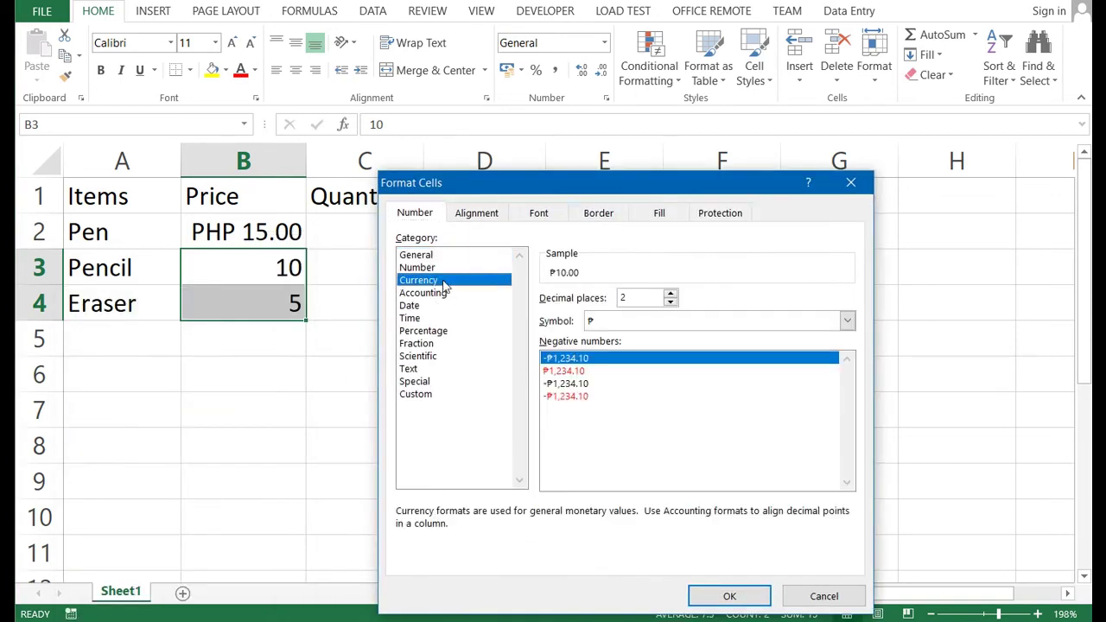
left_click(647, 321)
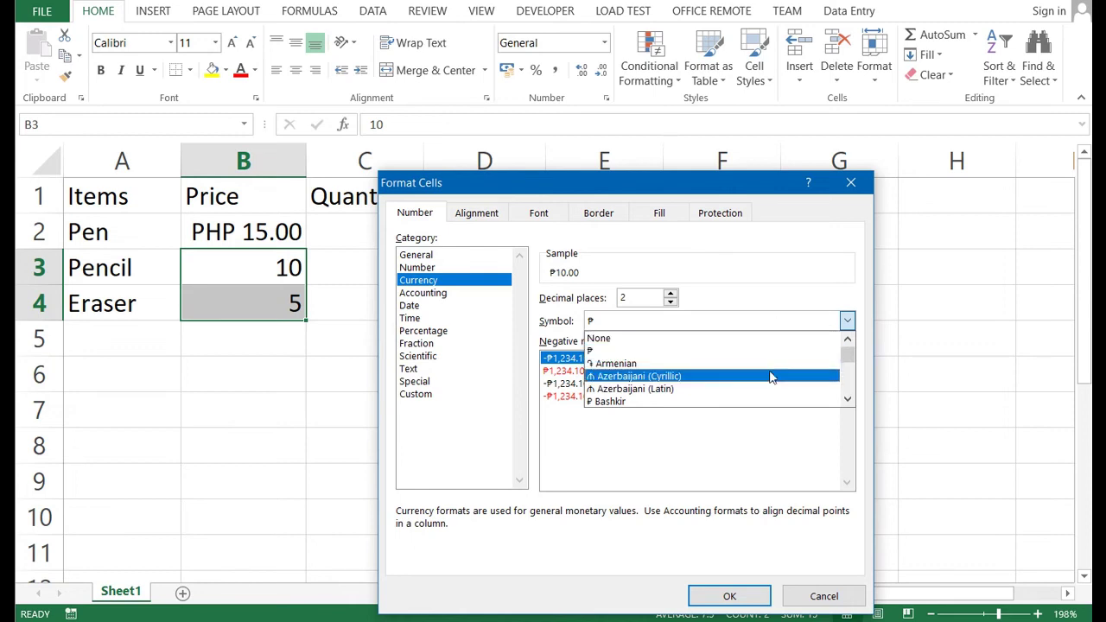
key("p")
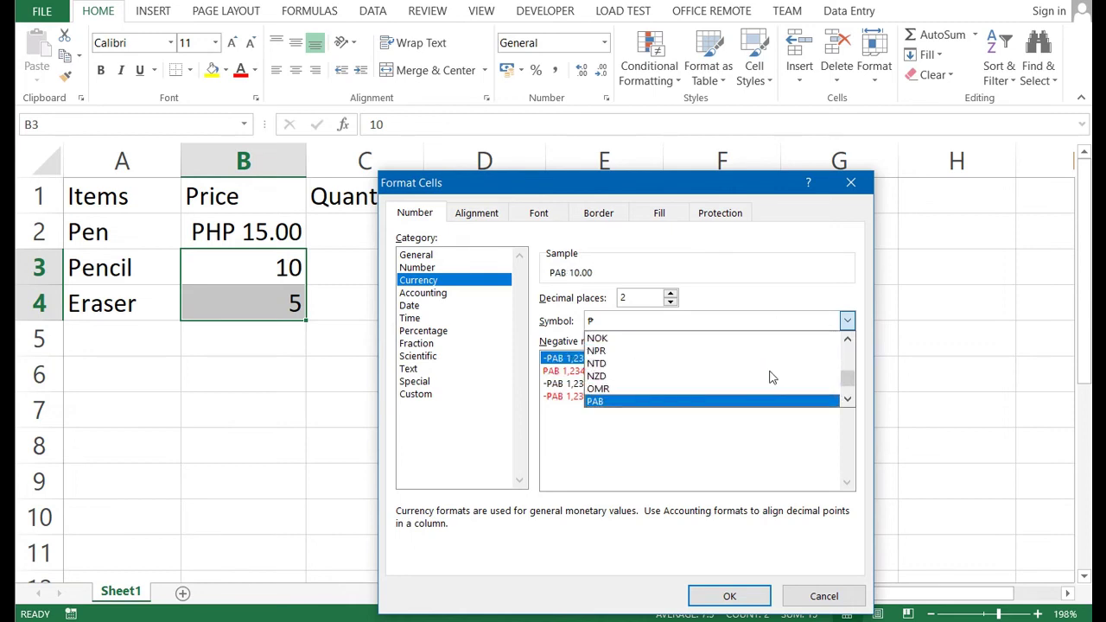
left_click(847, 398)
left_click(847, 398)
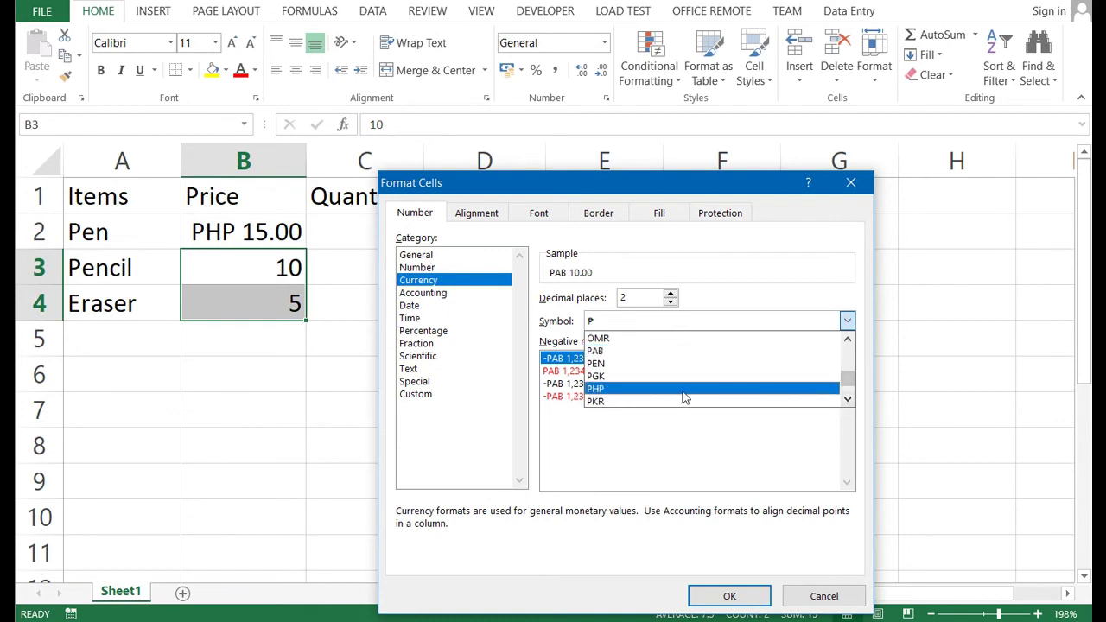
left_click(687, 390)
left_click(741, 596)
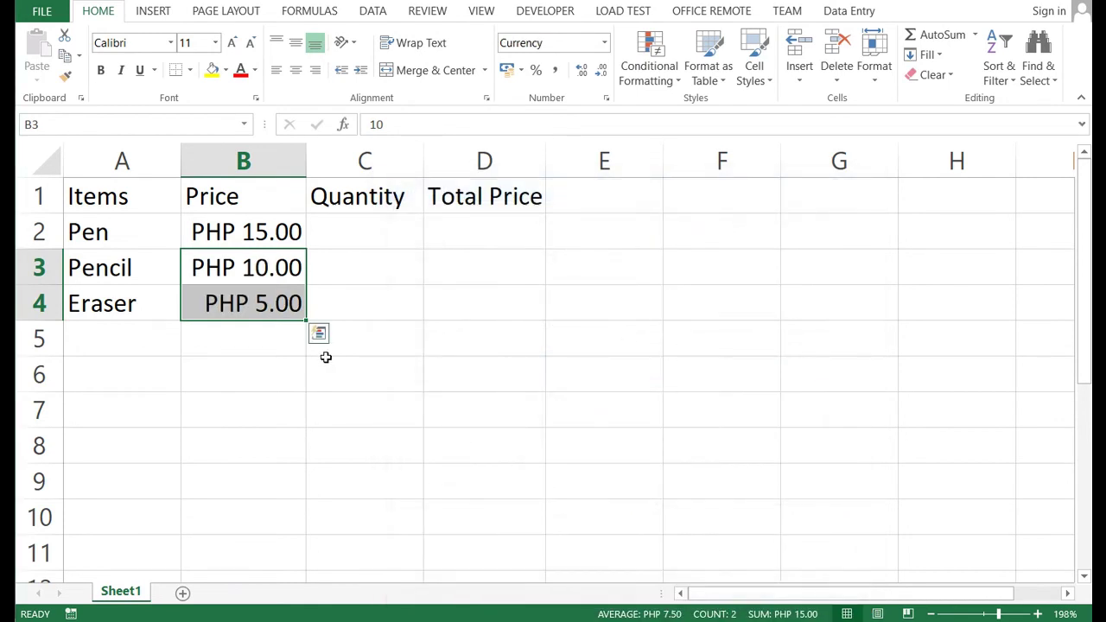
key("Down")
key("Down")
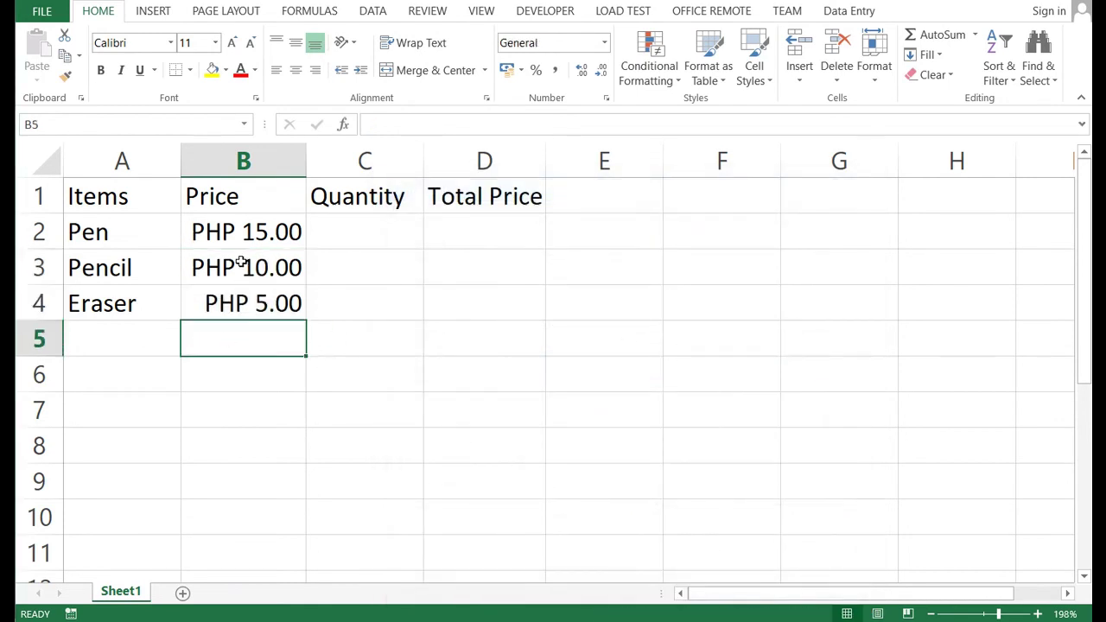
left_click(241, 266)
left_click(242, 301)
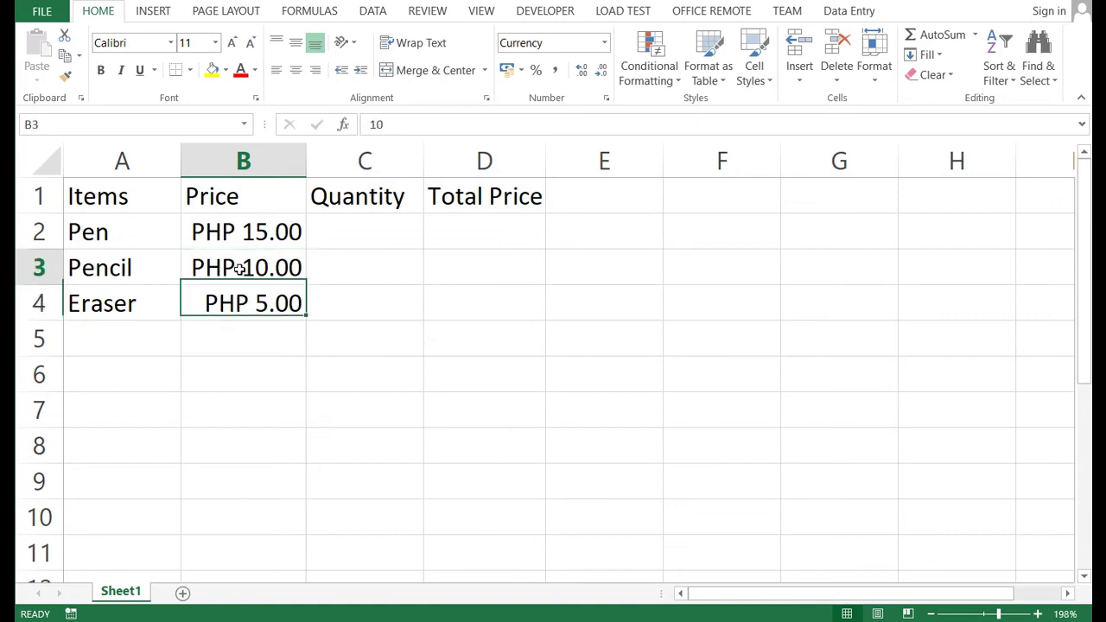
left_click(245, 232)
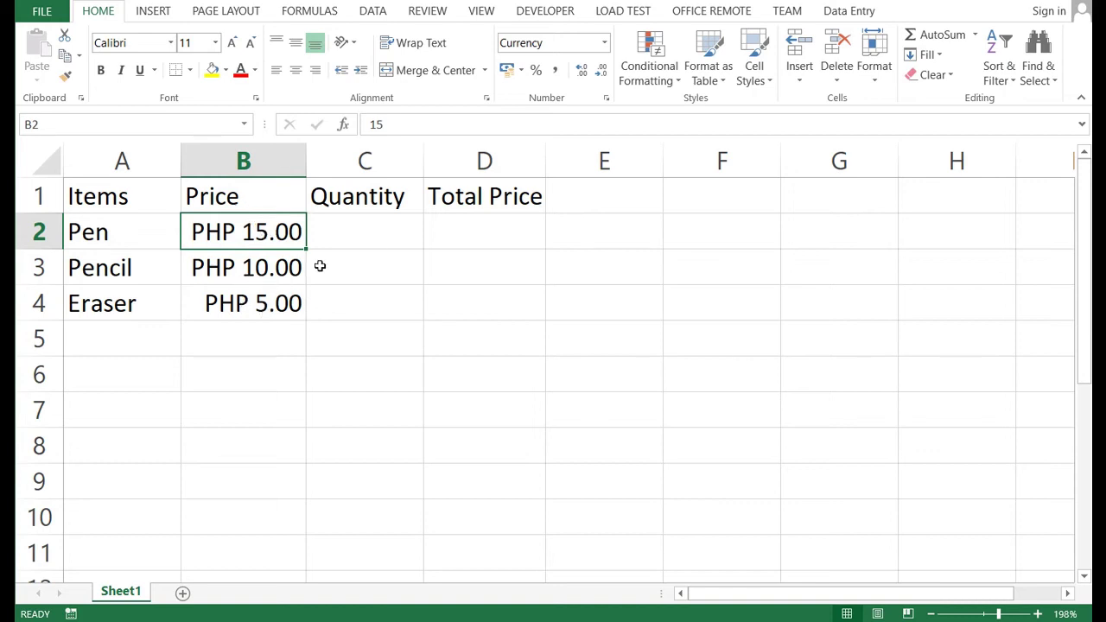
Enter the quantities 5, 3 and 2 for pen, pencil and eraser in cells C2 to C4.
left_click(363, 237)
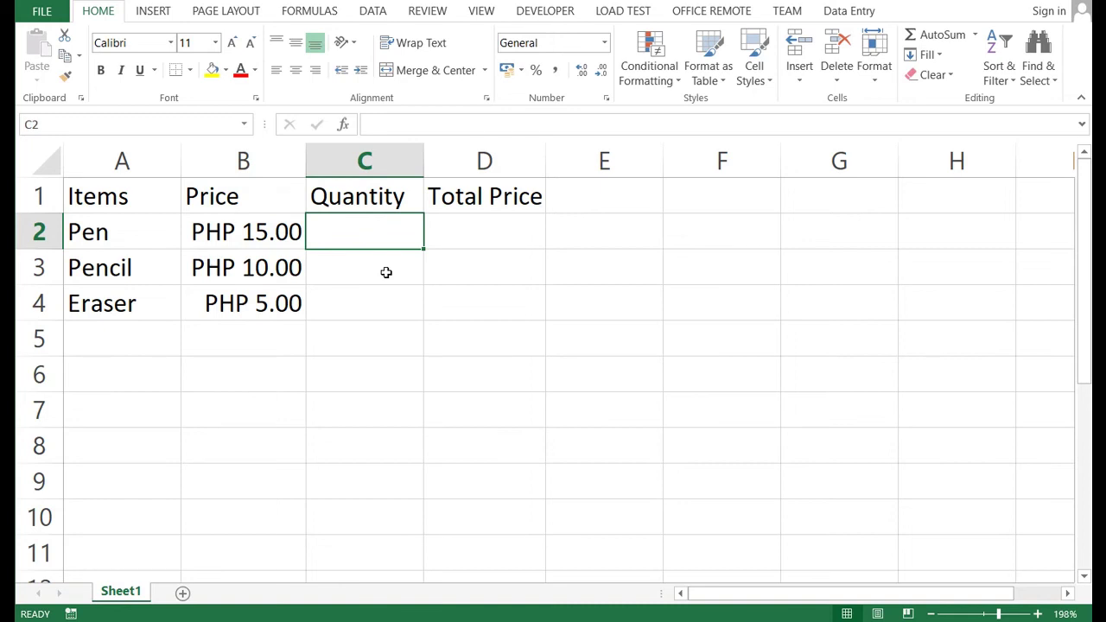
type("5")
type("3")
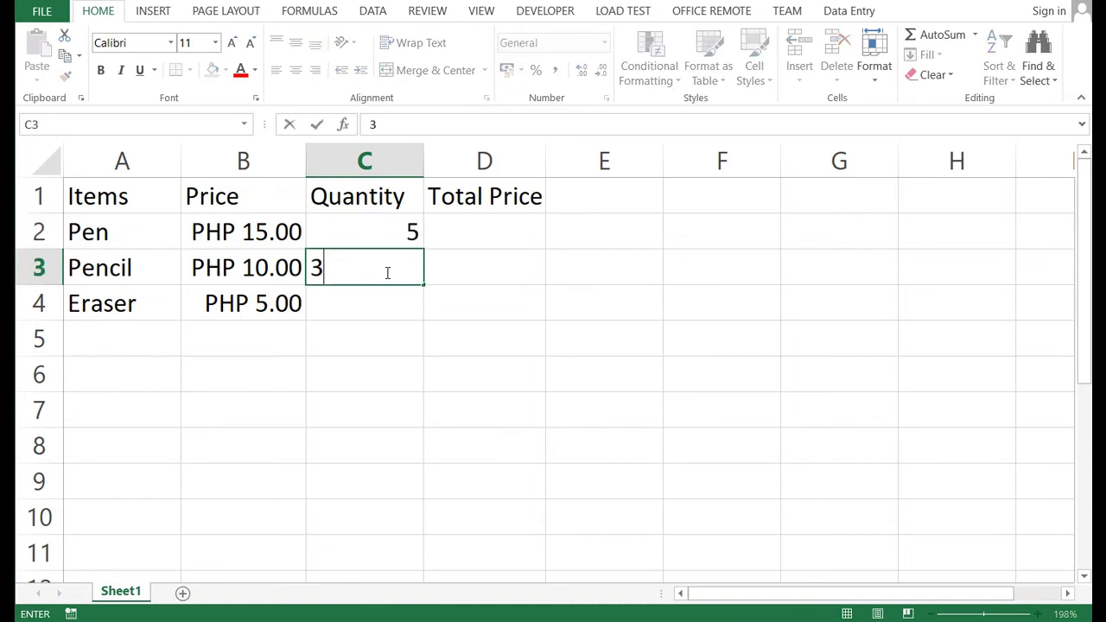
key("Return")
type("2")
key("Return")
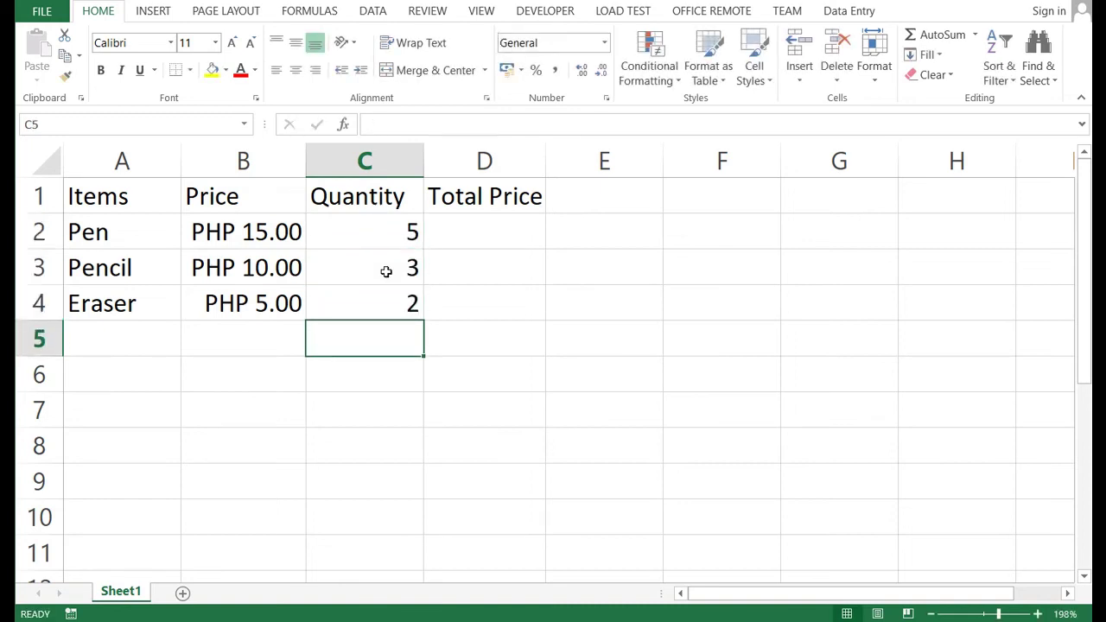
Enter the formula =B2*C2 in cell D2 to compute the pen's total price.
left_click(499, 245)
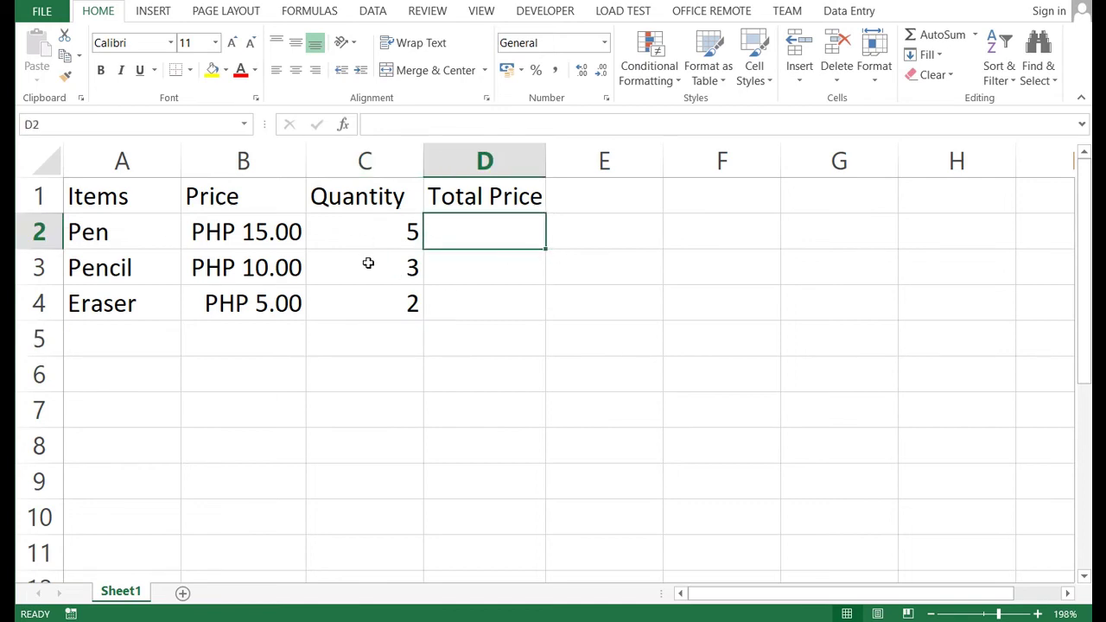
type("=")
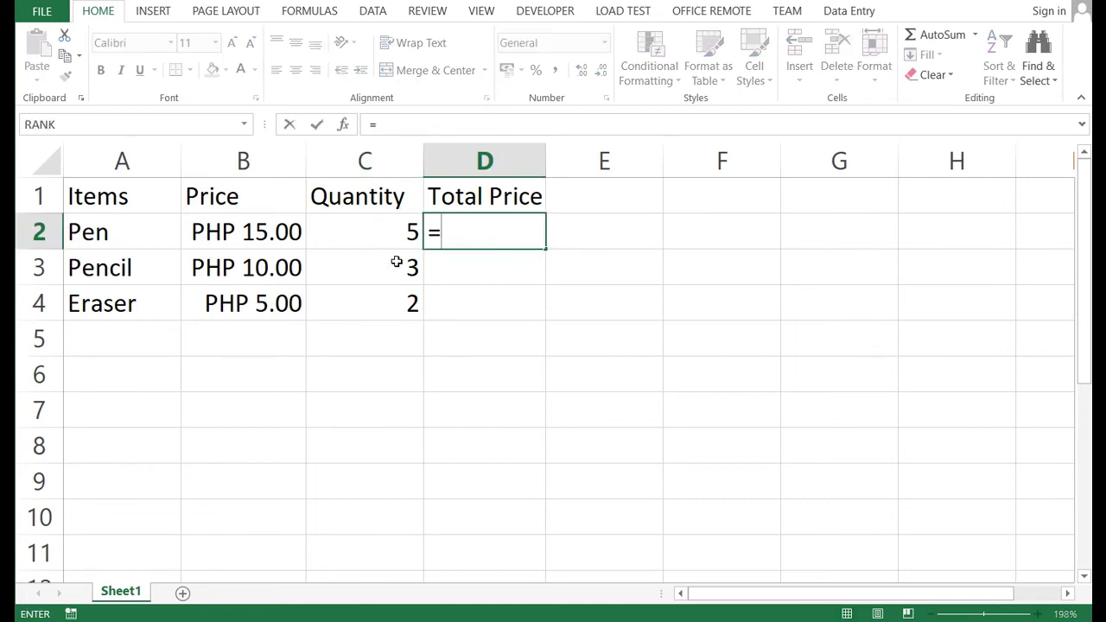
left_click(252, 238)
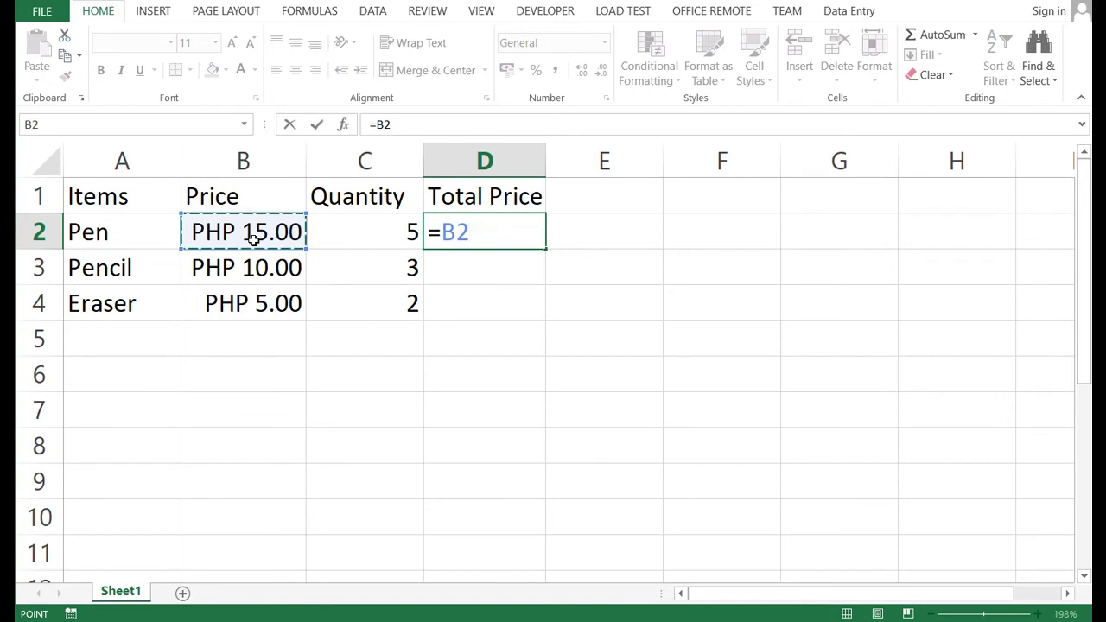
type("*")
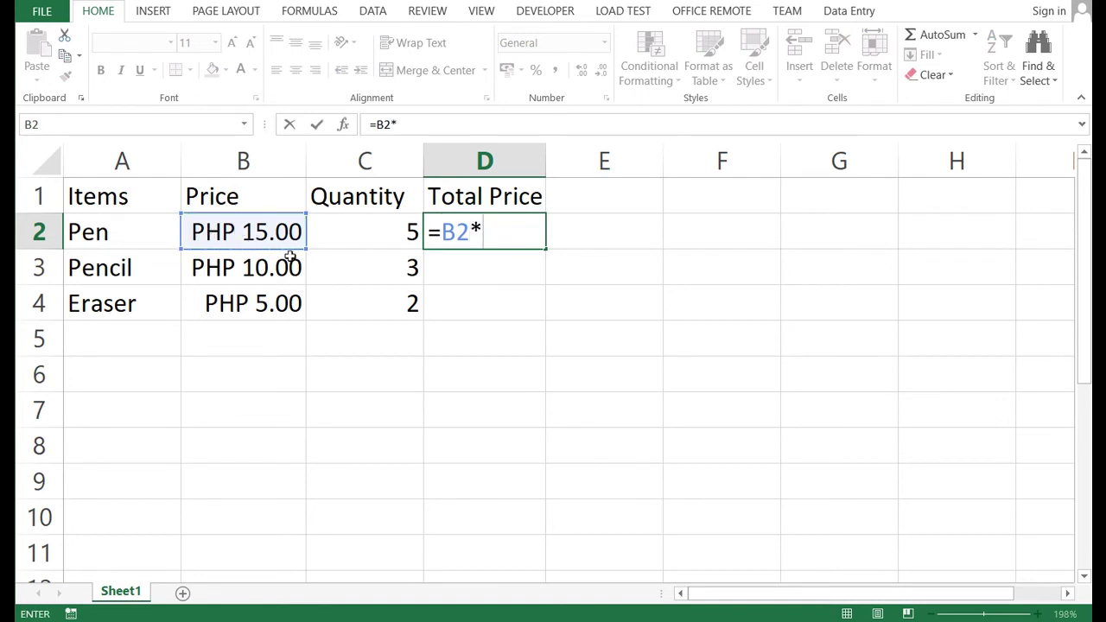
left_click(339, 234)
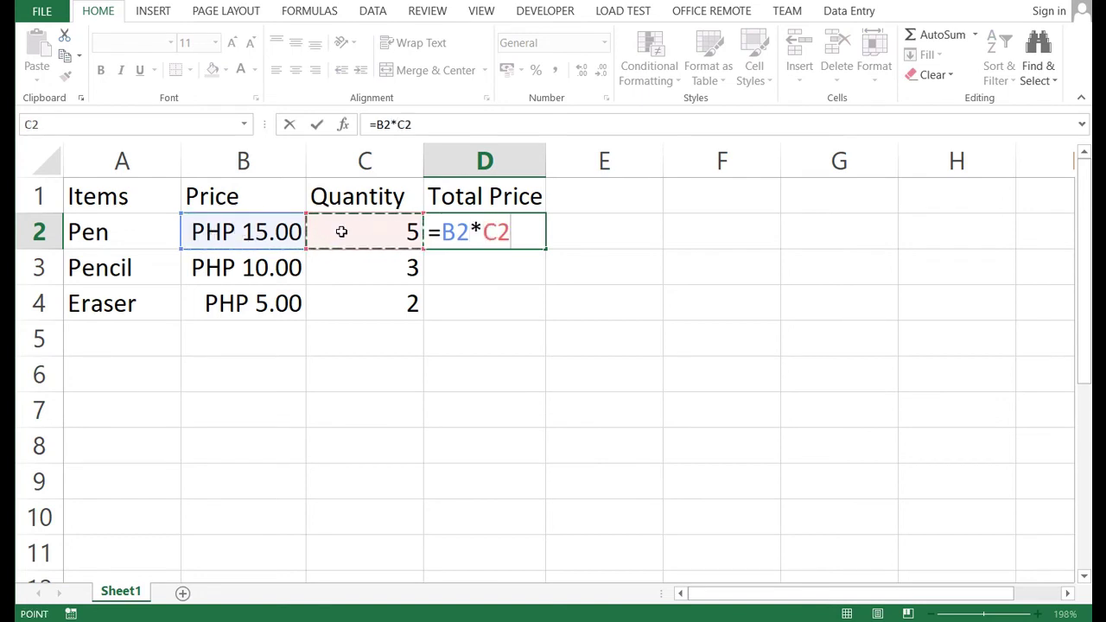
key("Return")
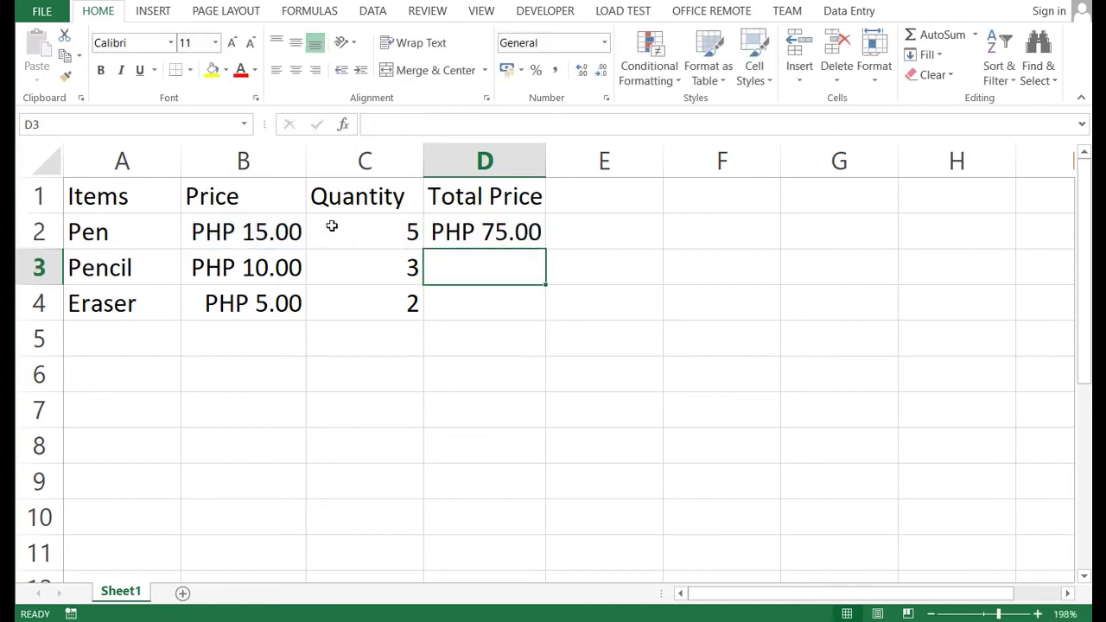
Examine the pen's total price formula in D2 and the Total Price cells D3 and D4 below it.
left_click(493, 228)
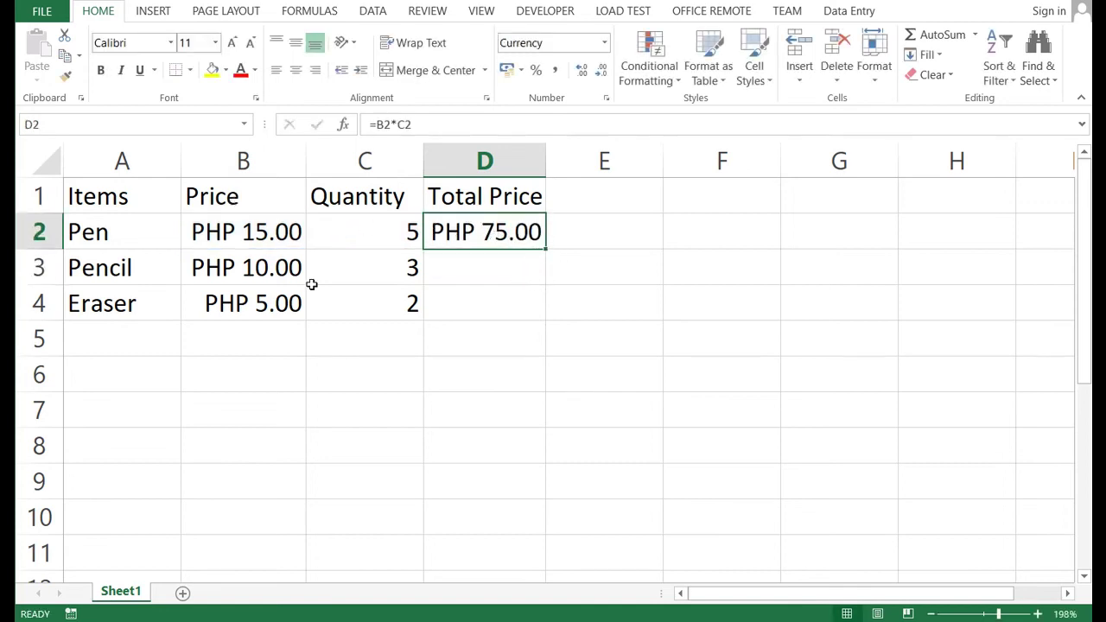
left_click(466, 303)
left_click(511, 233)
left_click(474, 271)
left_click(484, 229)
left_click(491, 273)
left_click(495, 230)
left_click(482, 270)
left_click(476, 304)
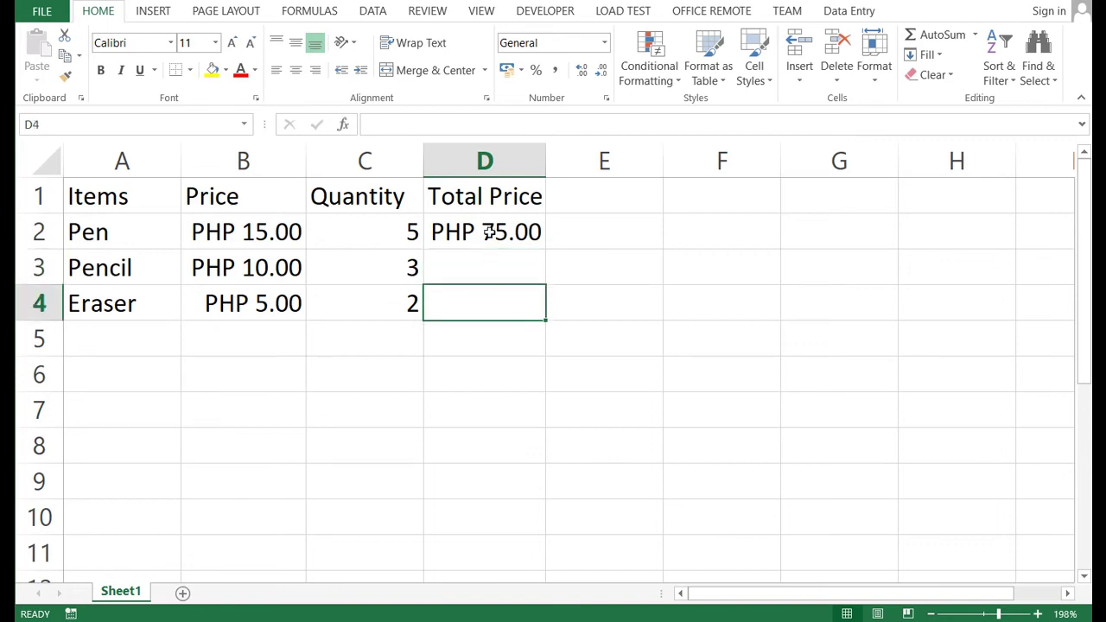
Fill the formula from D2 down to D4 and check the formula in each Total Price cell.
left_click(490, 230)
left_click_drag(544, 249, 543, 316)
left_click(506, 267)
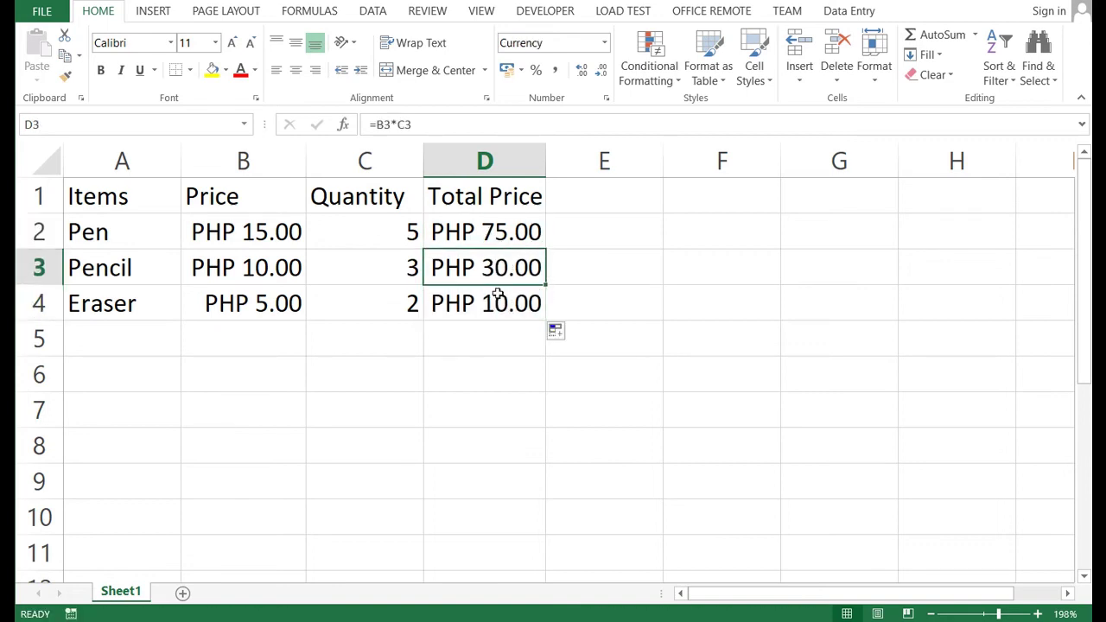
left_click(485, 235)
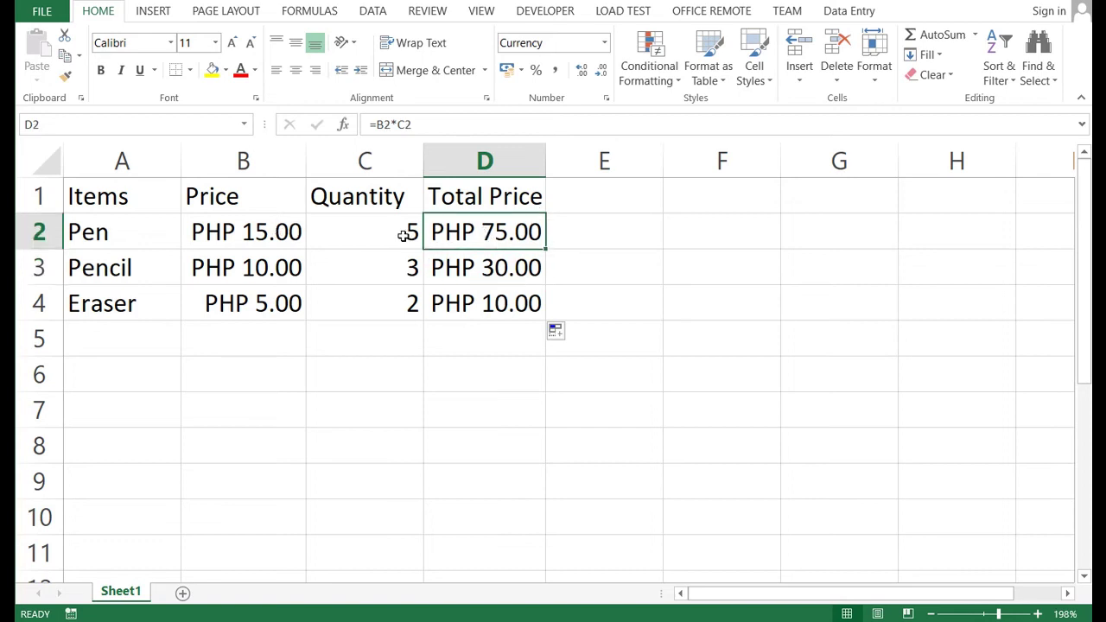
left_click(456, 261)
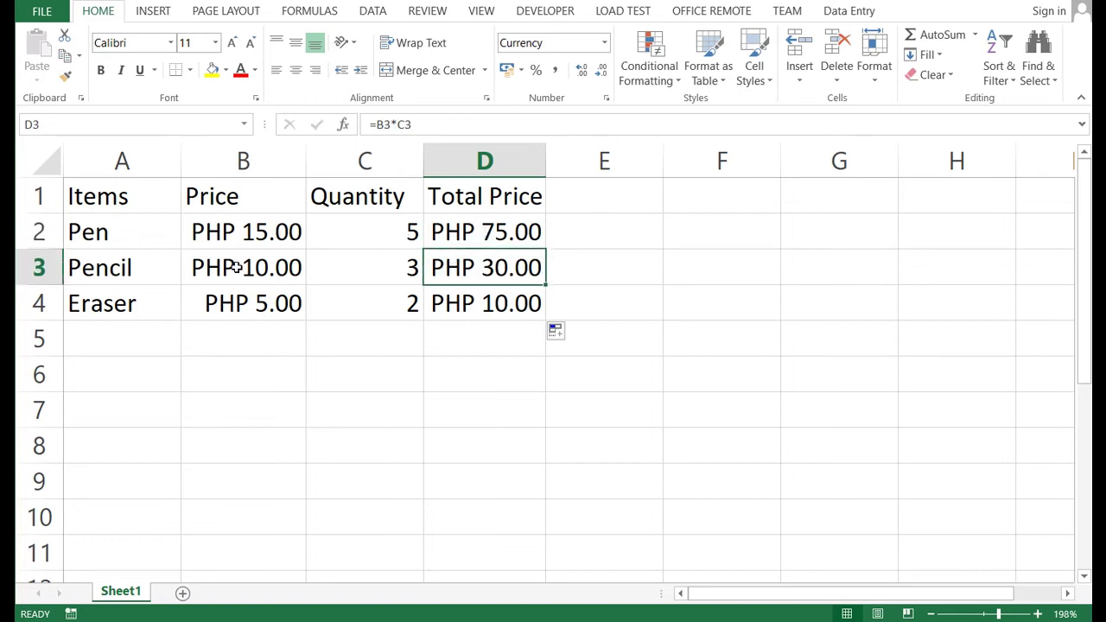
left_click(289, 302)
left_click(479, 301)
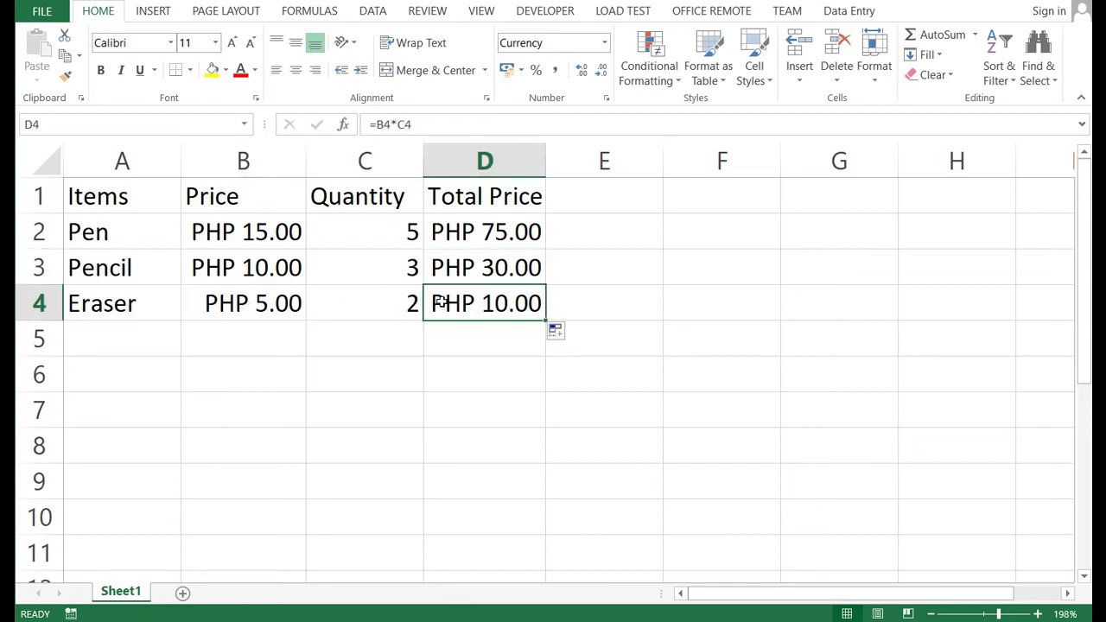
Clear the formulas from D3:D4 and fill the D2 formula down to D4 again.
left_click_drag(501, 260, 494, 324)
key("Delete")
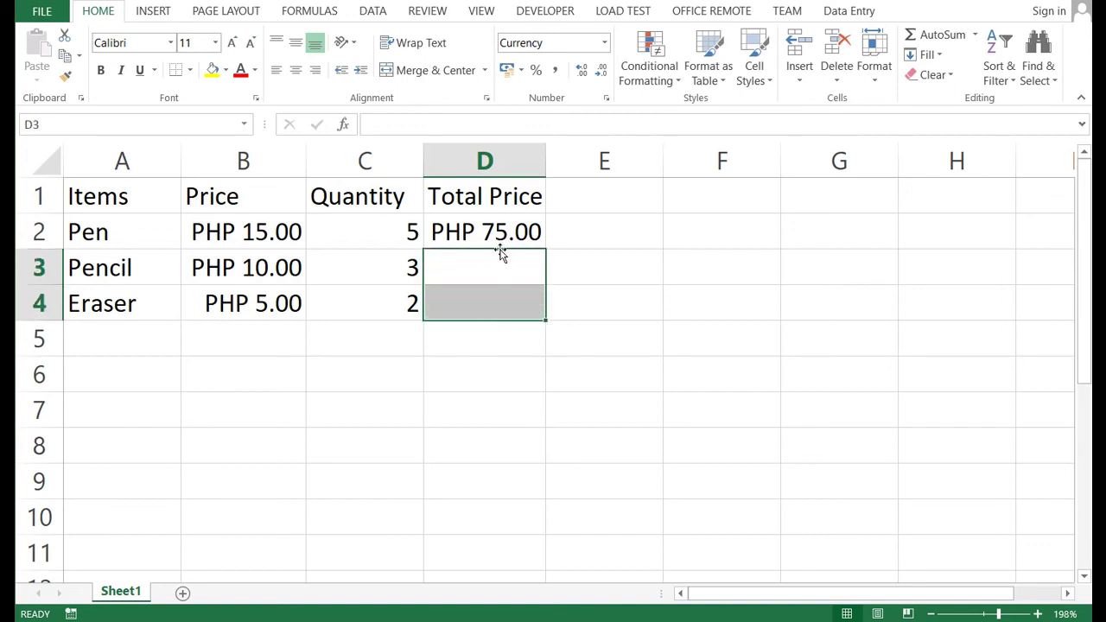
left_click(501, 246)
left_click_drag(545, 250, 544, 319)
left_click(487, 383)
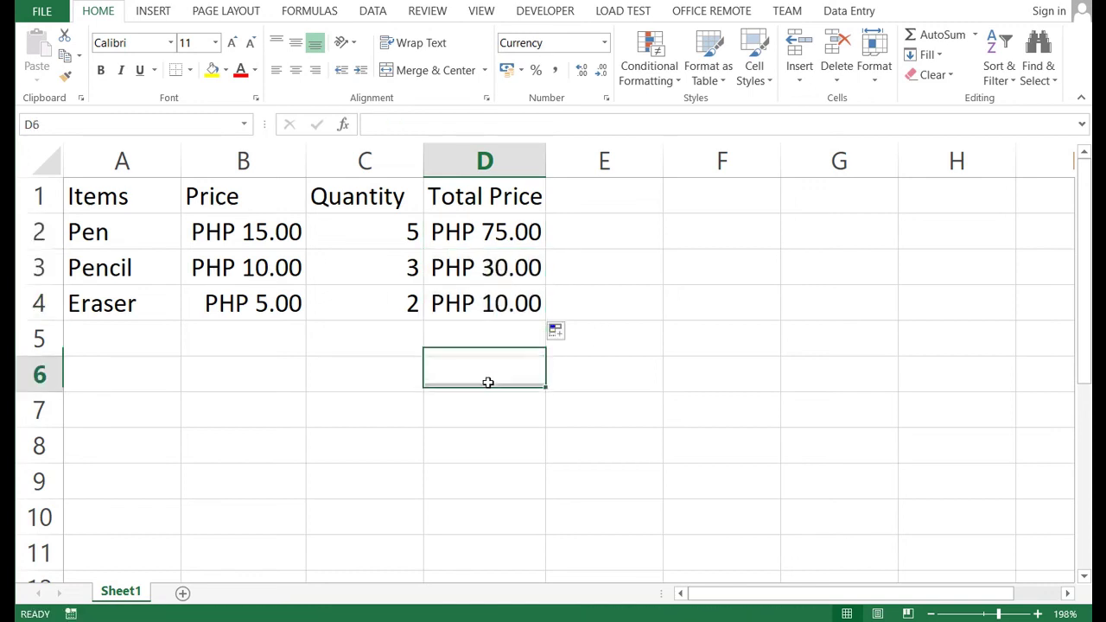
Enter the label Amount Due in cell C6 and check how it fits beside cell D6.
left_click(458, 328)
left_click(388, 376)
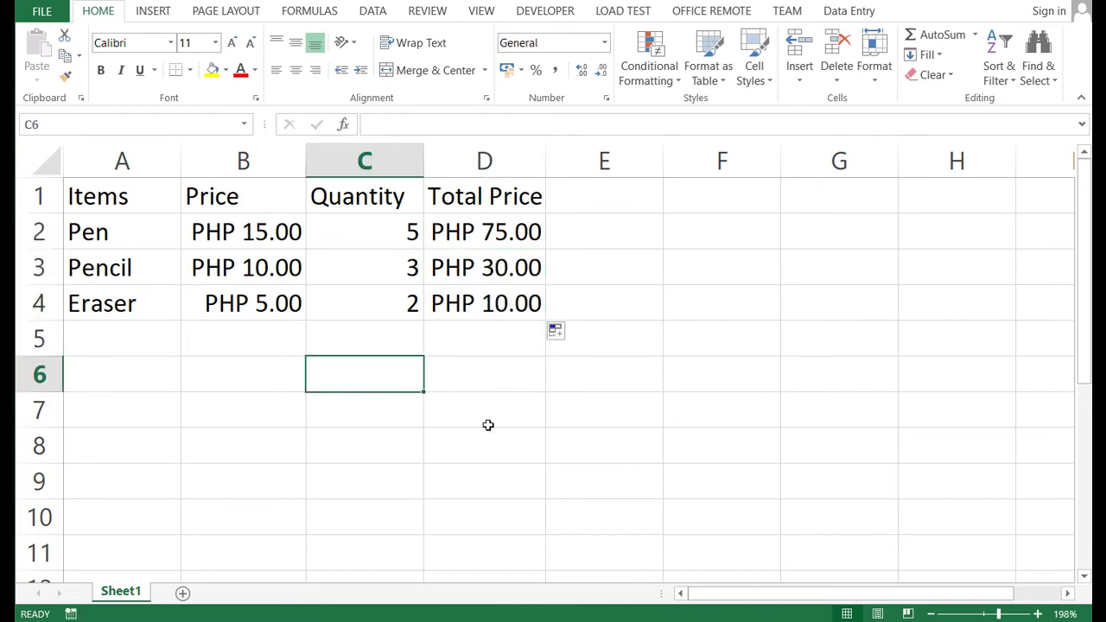
type("aMO")
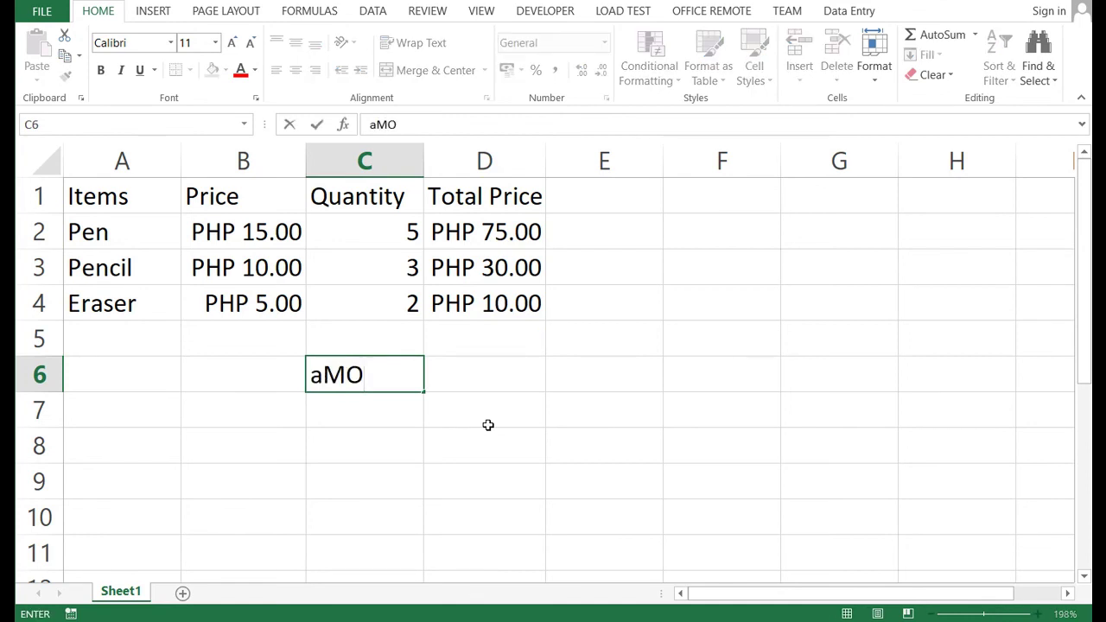
type("UNT Due")
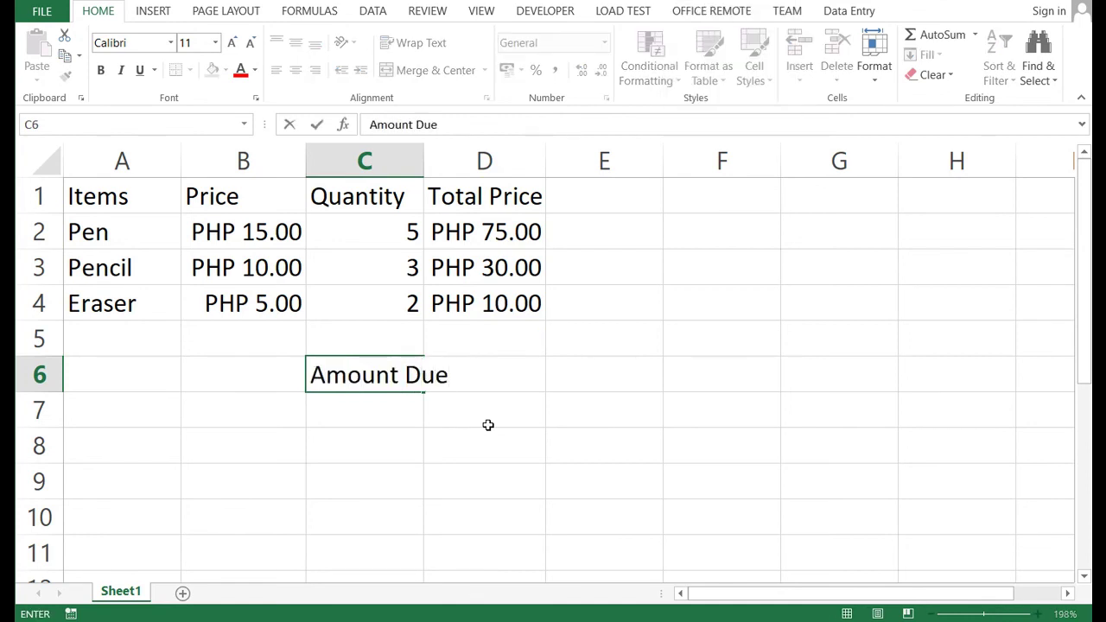
key("Return")
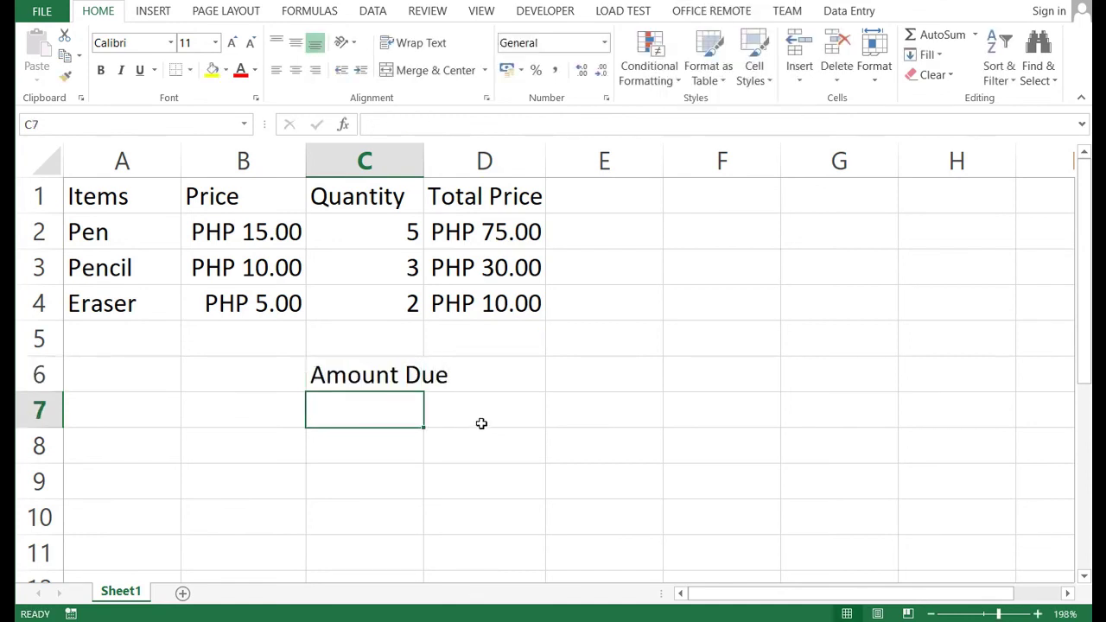
left_click(395, 386)
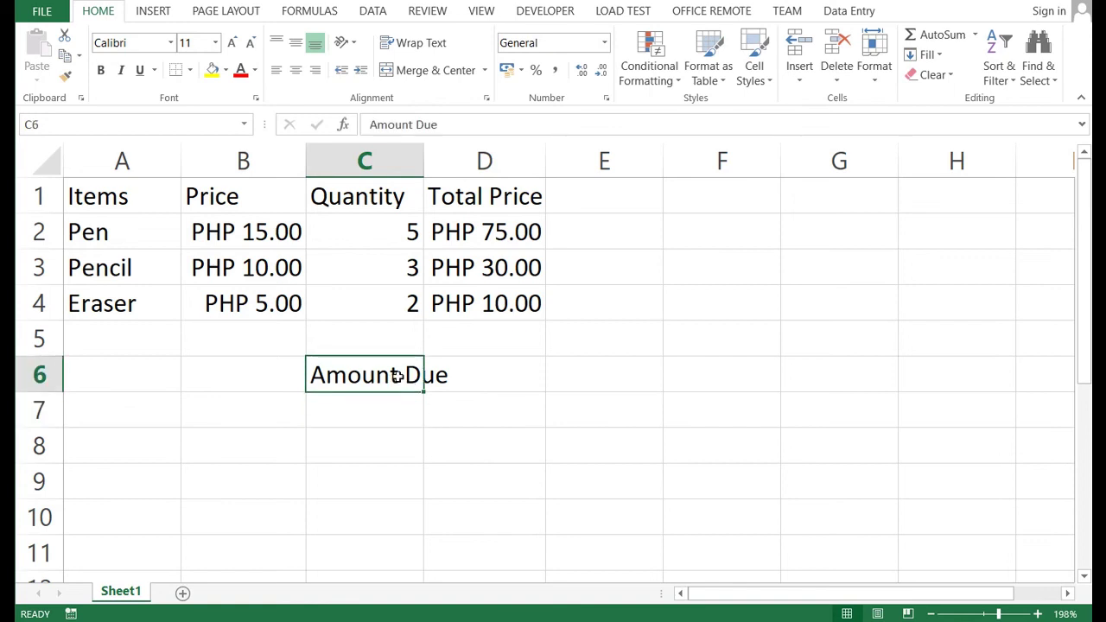
left_click(462, 375)
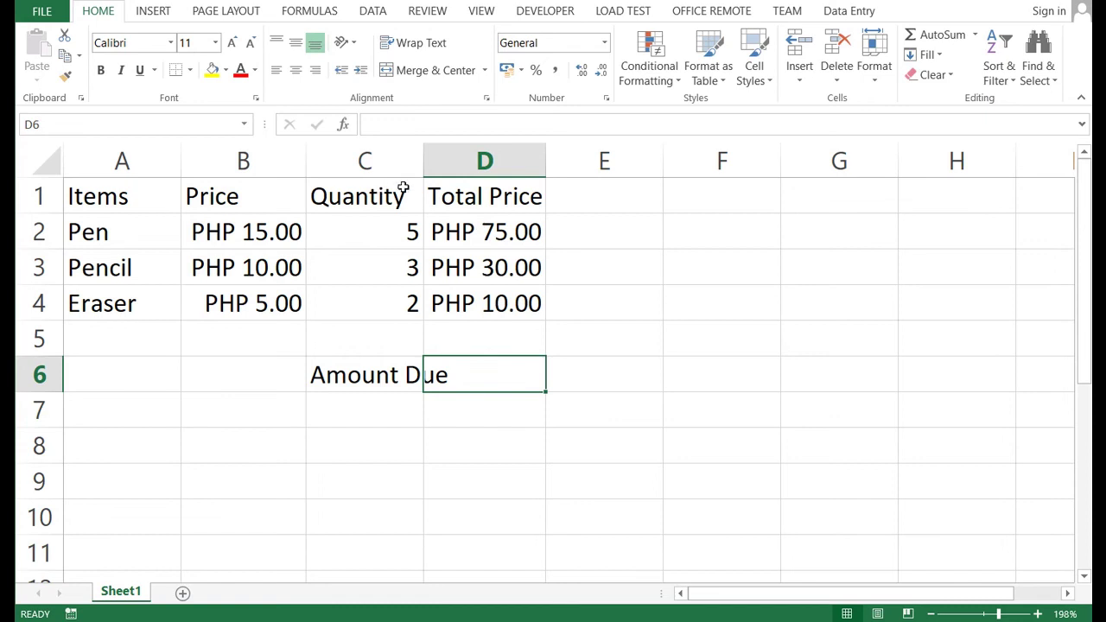
left_click(359, 371)
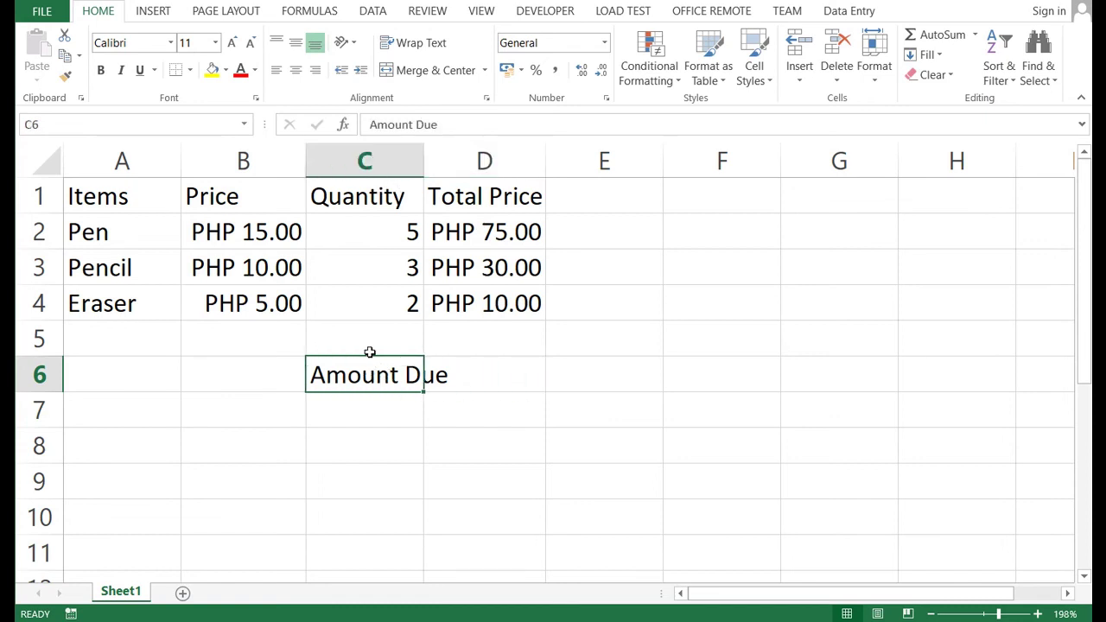
Auto-fit column C to the Amount Due label and check the label beside cell D6.
double_click(425, 156)
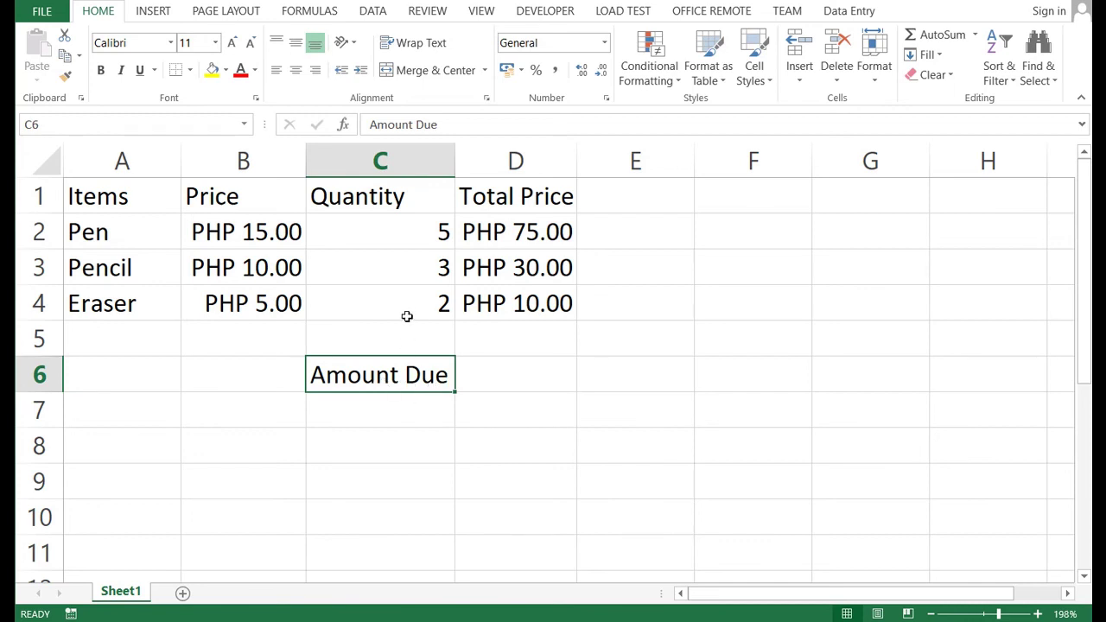
left_click(390, 199)
left_click(394, 367)
left_click(518, 382)
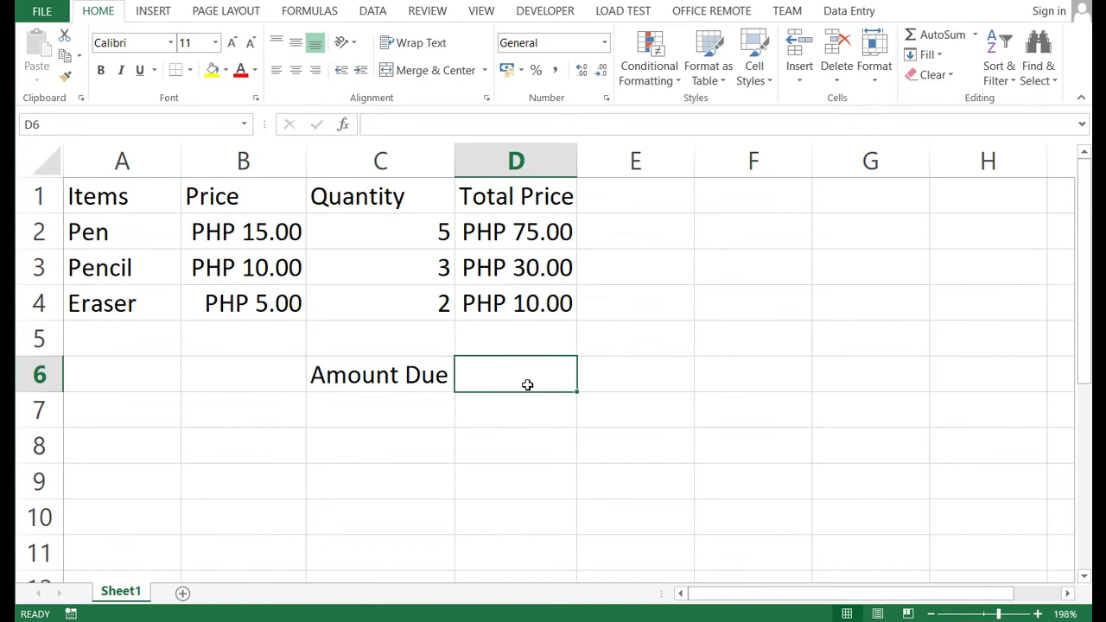
Review the Total Price cells D2:D4 and add them up in D6 with the formula =D2+D3+D4.
left_click_drag(506, 238, 514, 299)
left_click(529, 234)
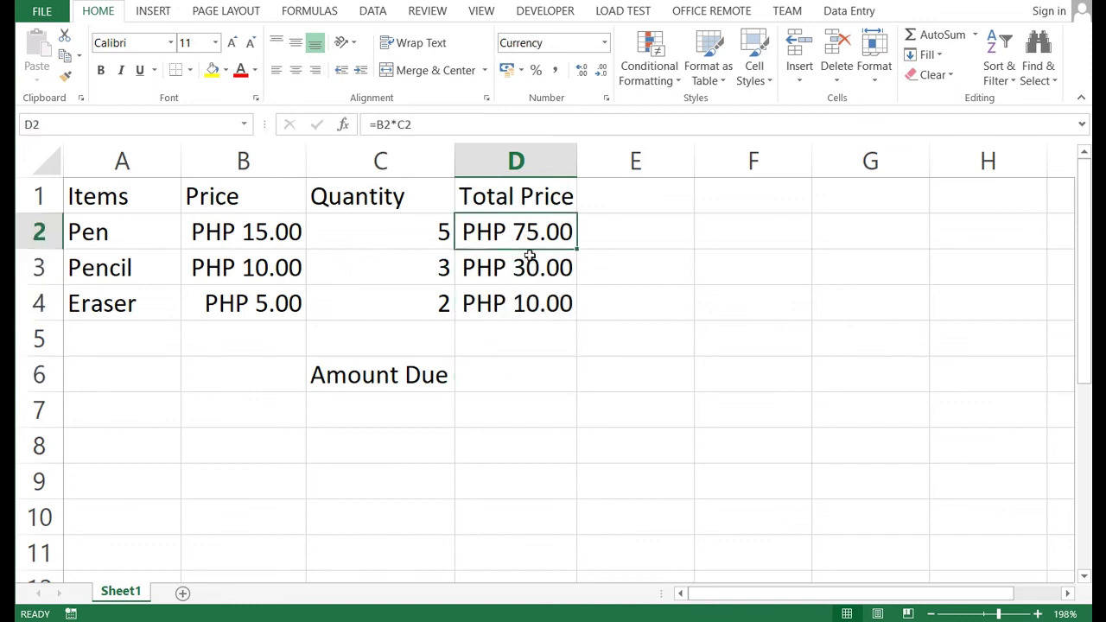
left_click(529, 259)
left_click(524, 302)
left_click(488, 373)
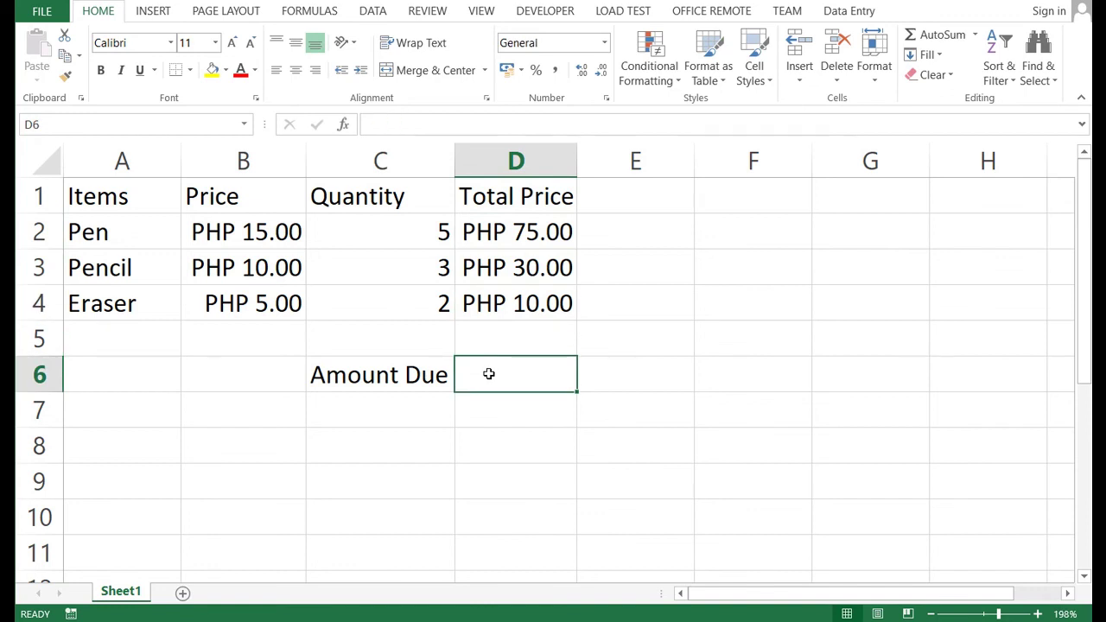
type("=")
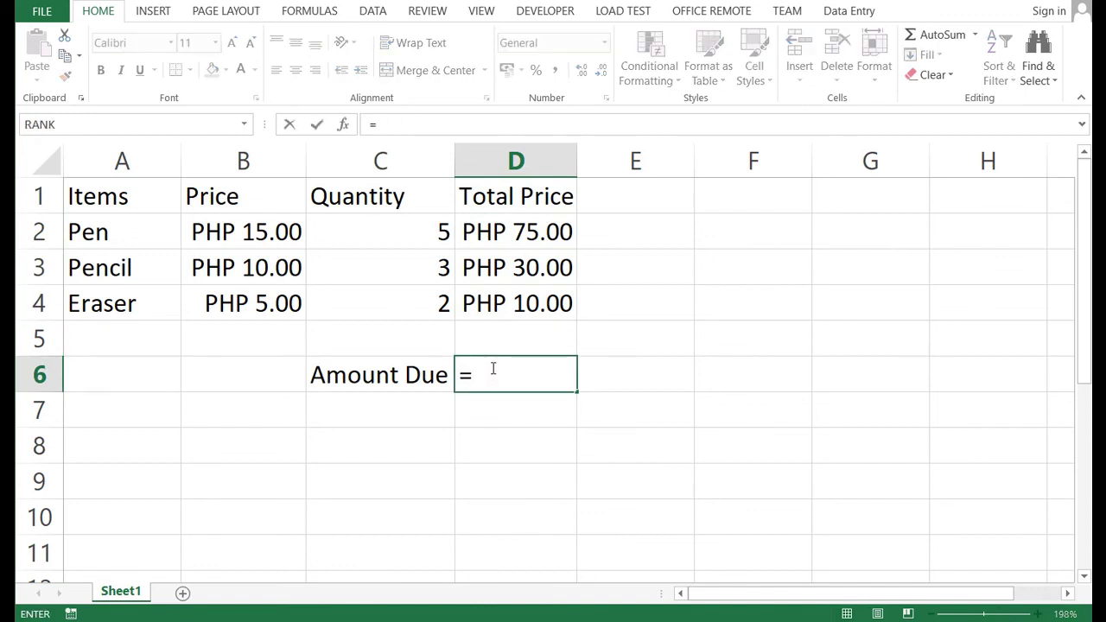
left_click(520, 234)
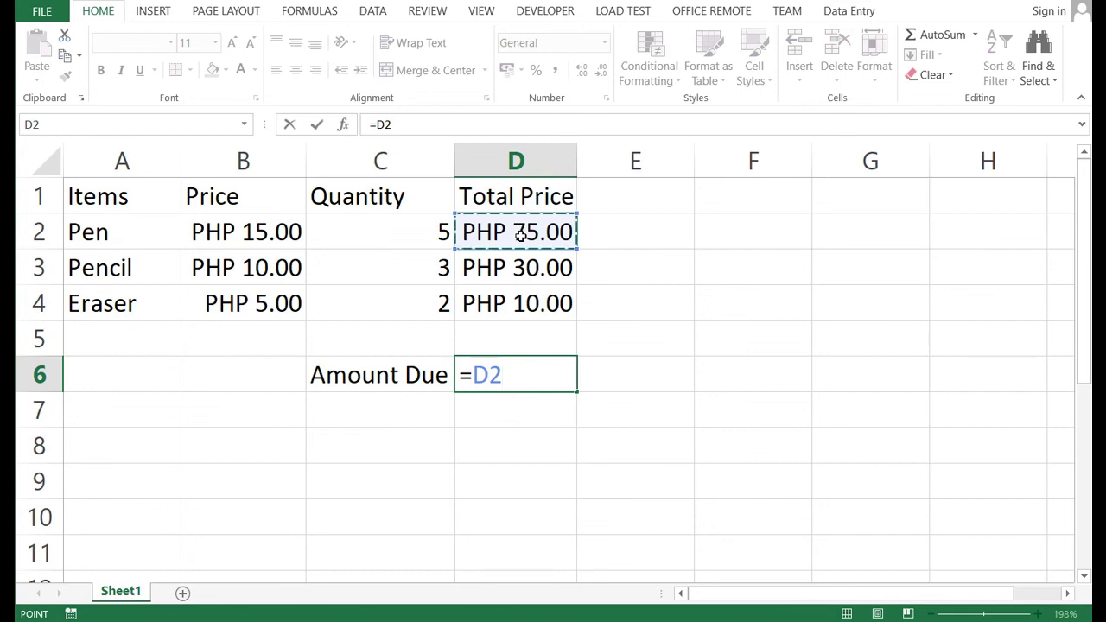
type("+")
left_click(534, 269)
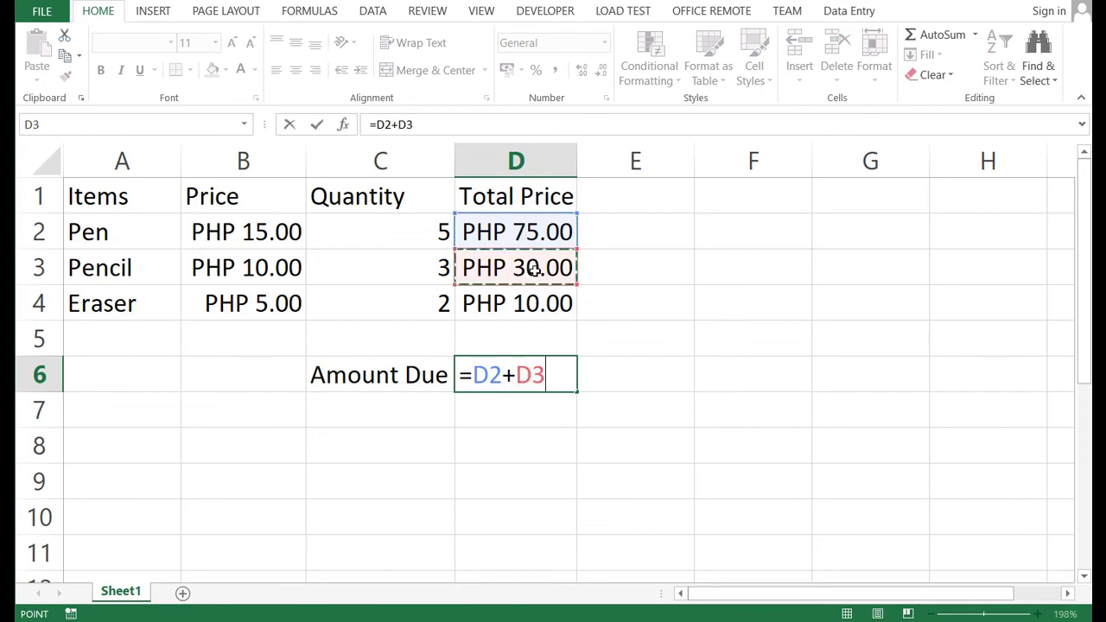
type("+")
left_click(529, 305)
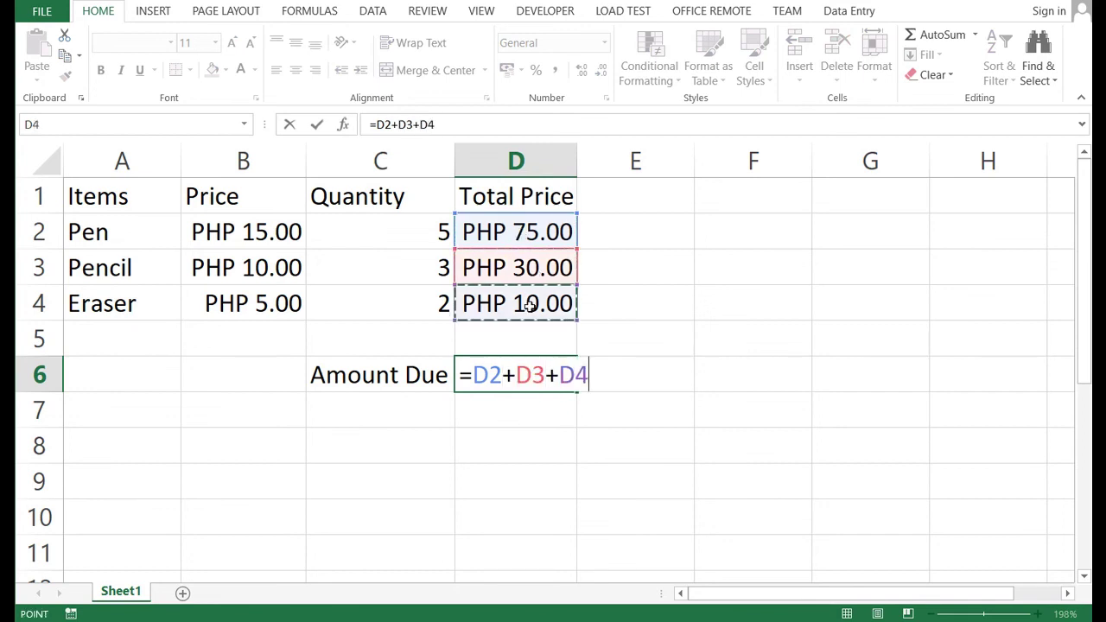
key("Return")
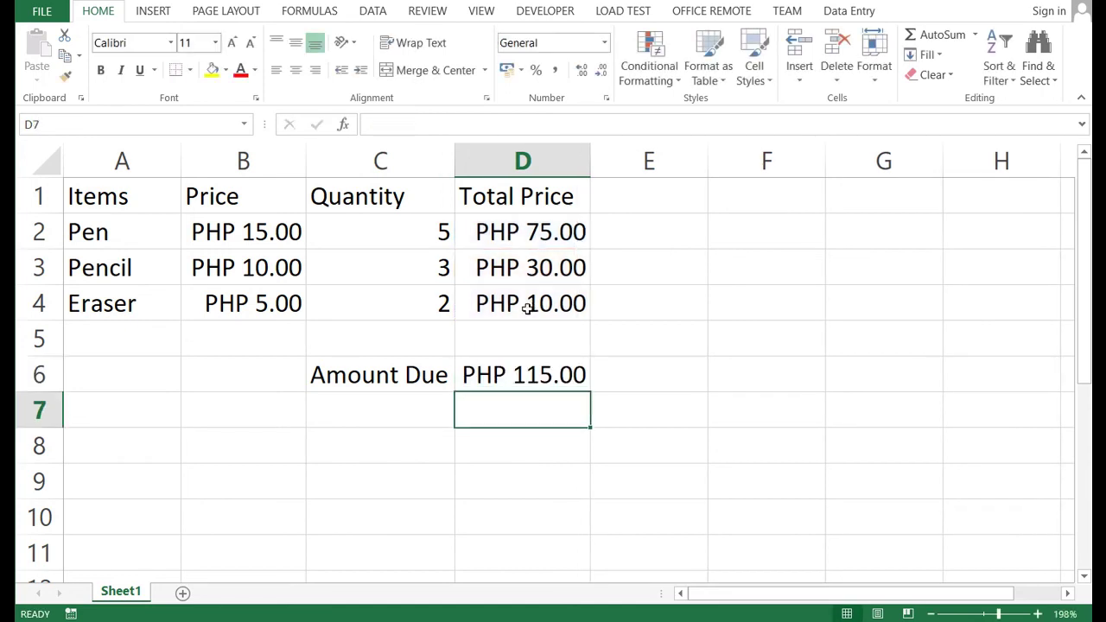
left_click(535, 377)
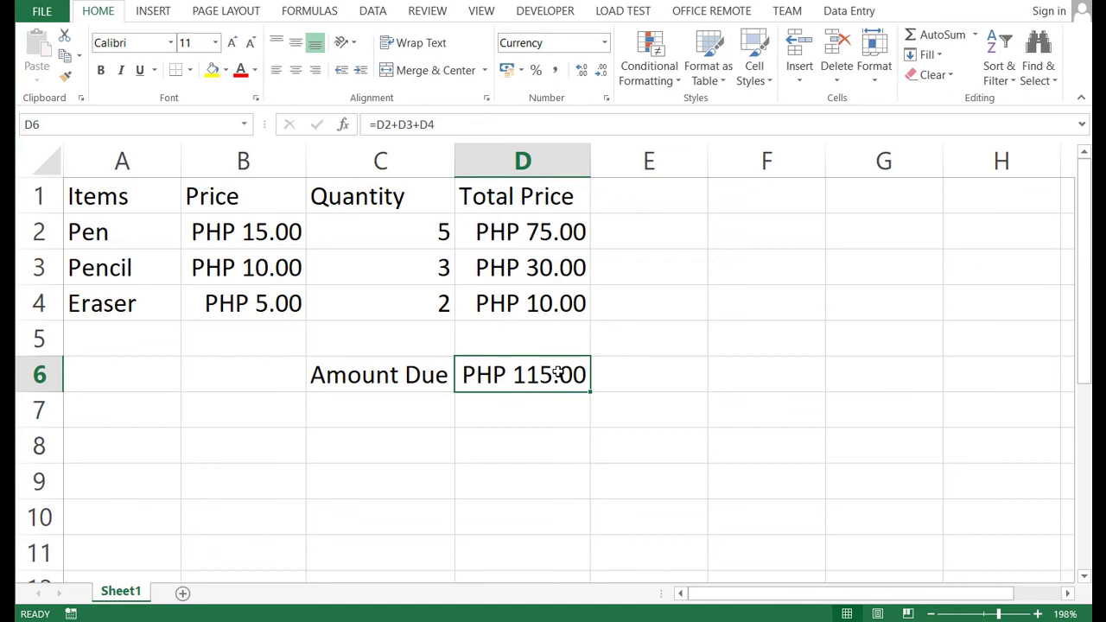
type("=sum(")
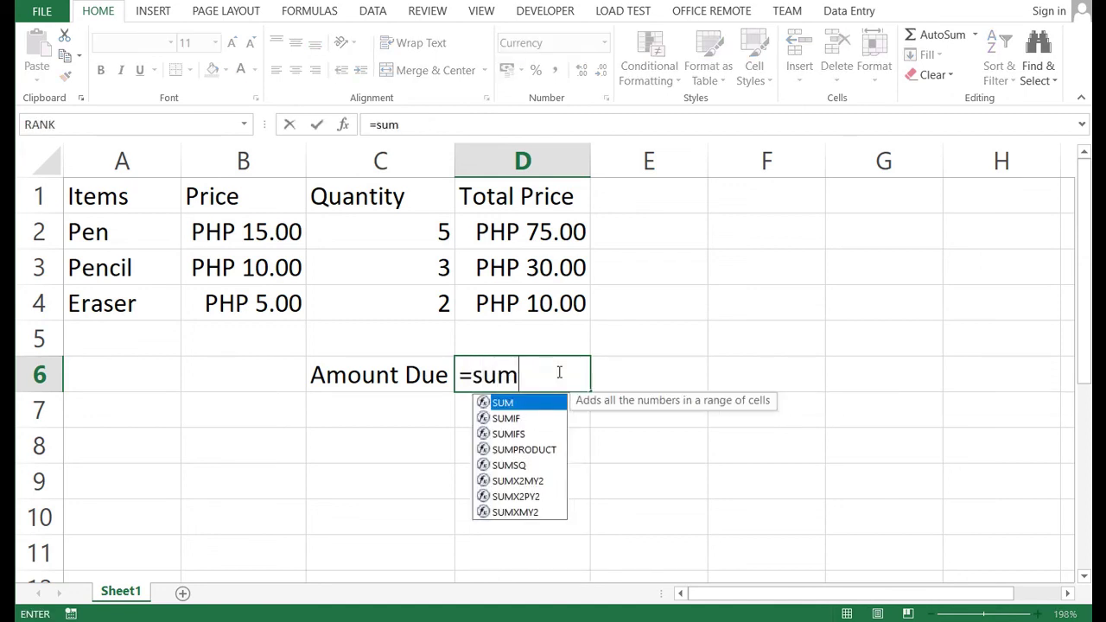
key("BackSpace")
key("BackSpace")
key("BackSpace")
key("BackSpace")
key("BackSpace")
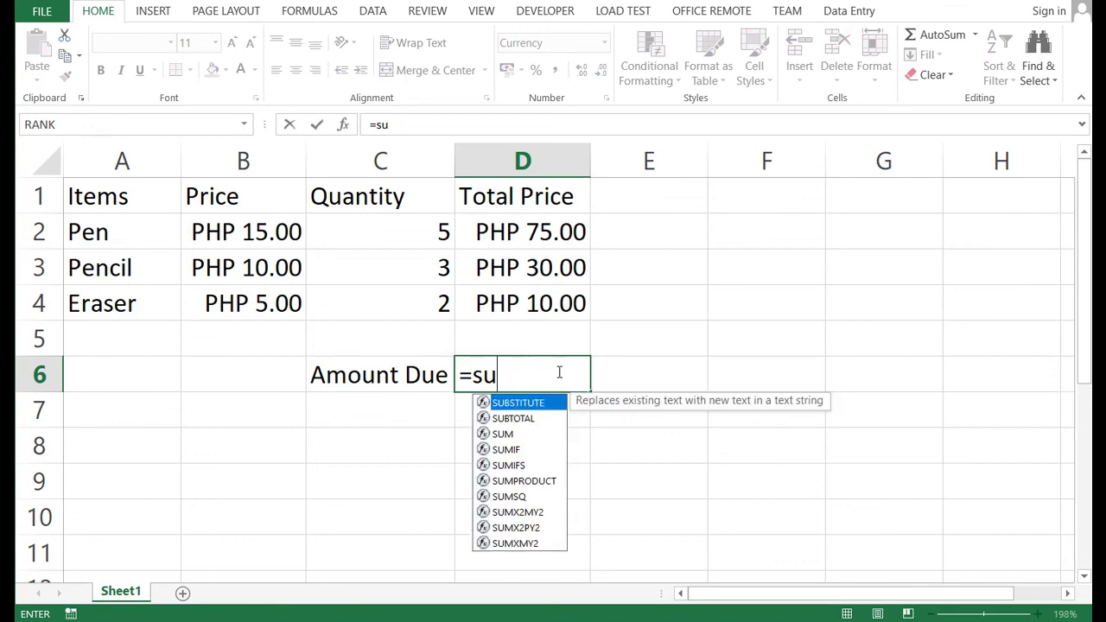
Replace the formula in D6 with =SUM(D2:D4).
type("=")
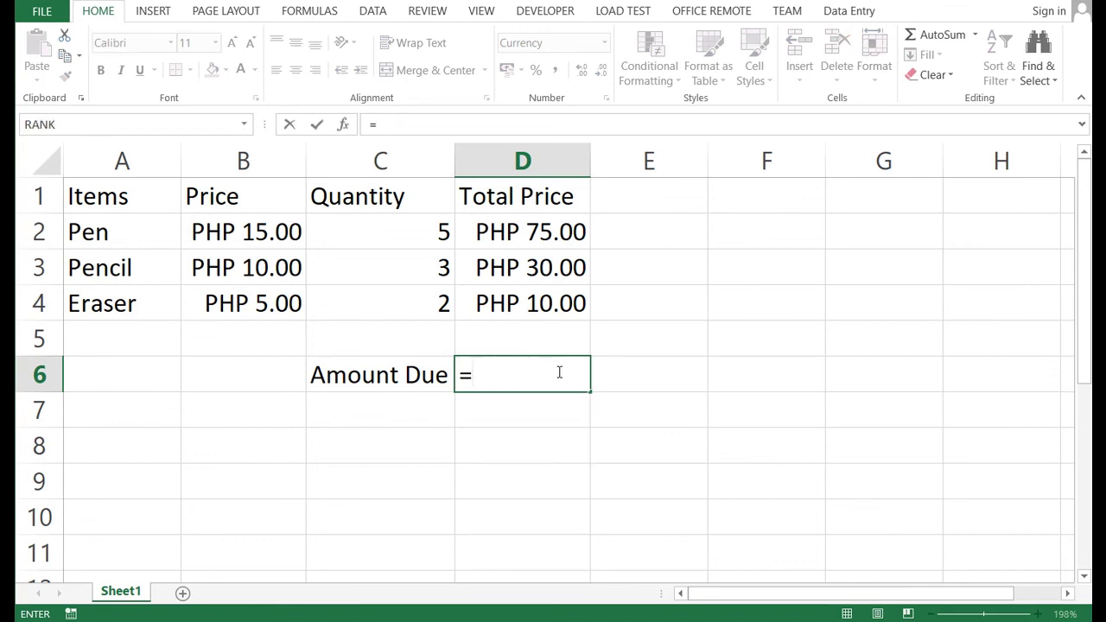
type("sum(")
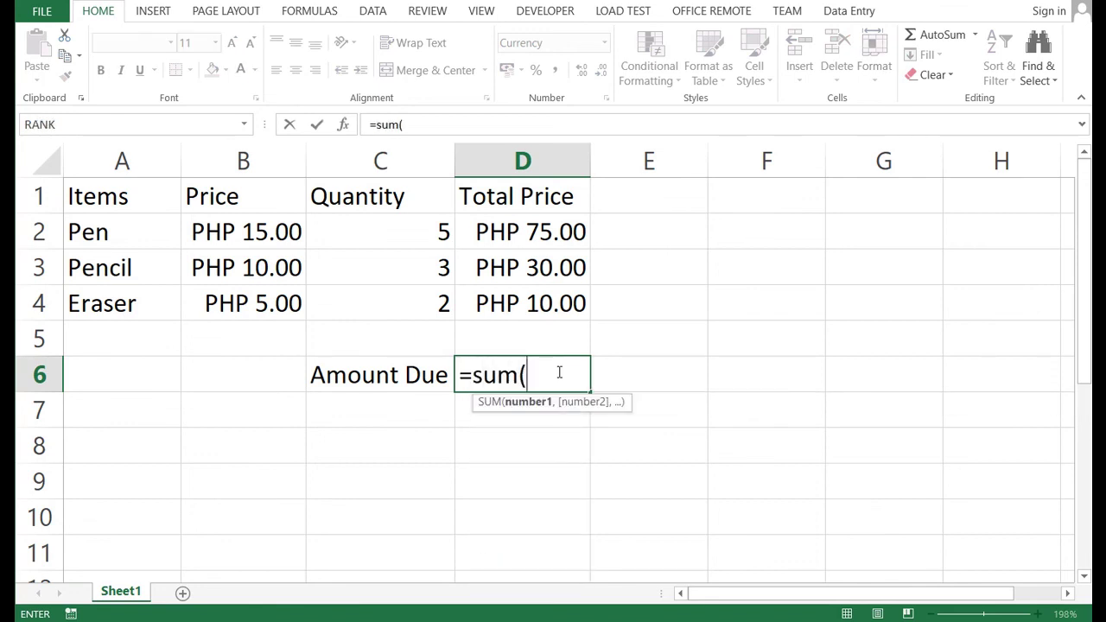
left_click_drag(467, 214, 495, 292)
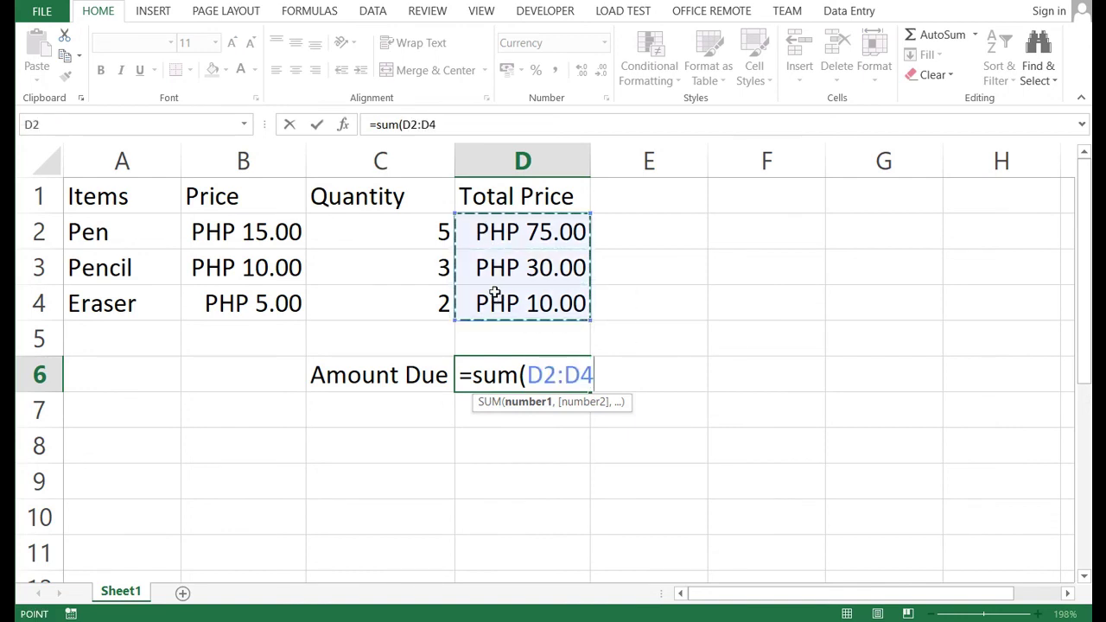
type(")")
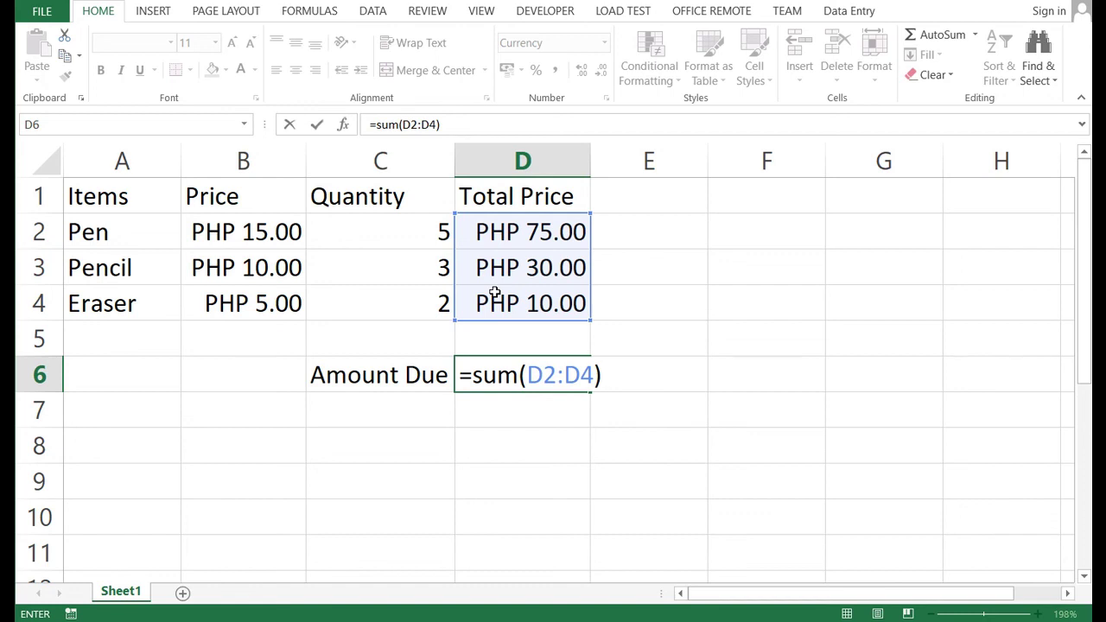
key("Return")
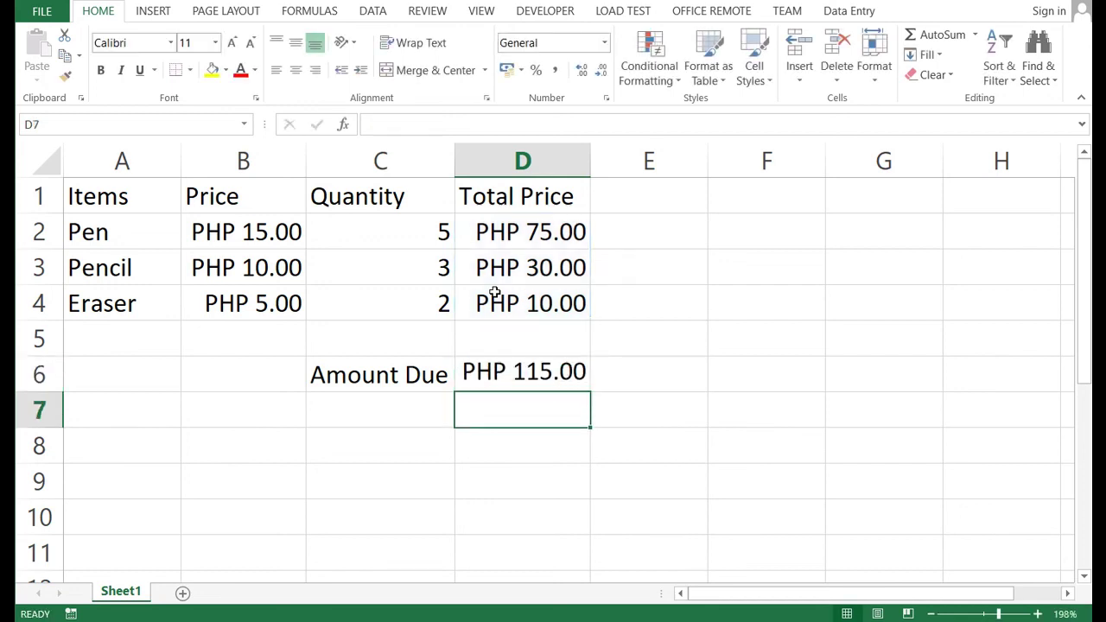
Clear the Amount Due formula from D6 and recalculate it with AutoSum over D2:D5.
left_click(524, 363)
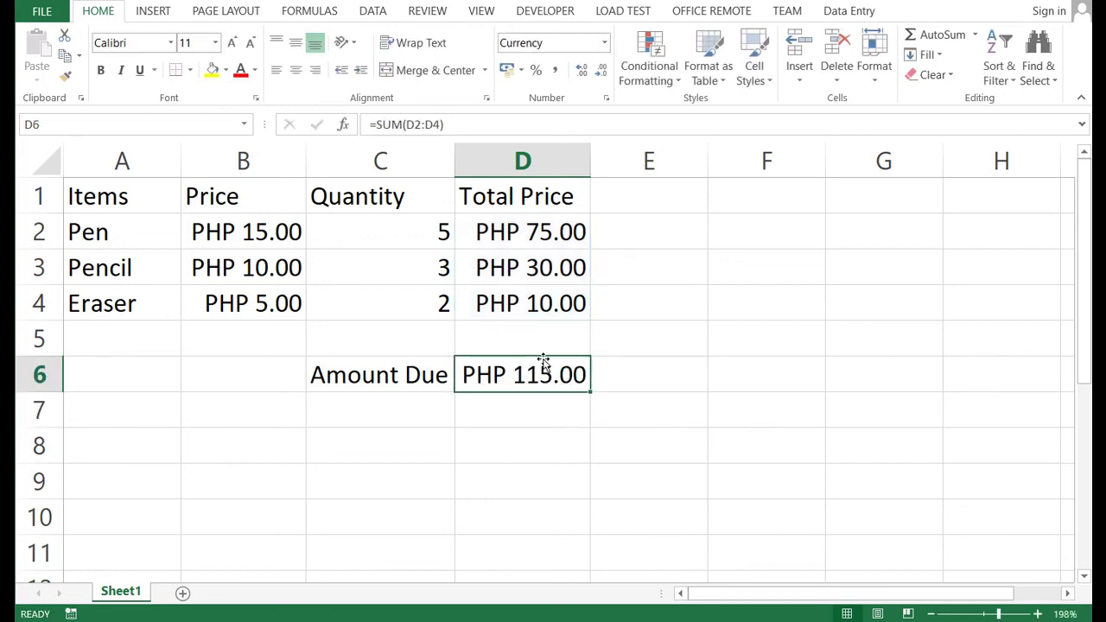
key("Delete")
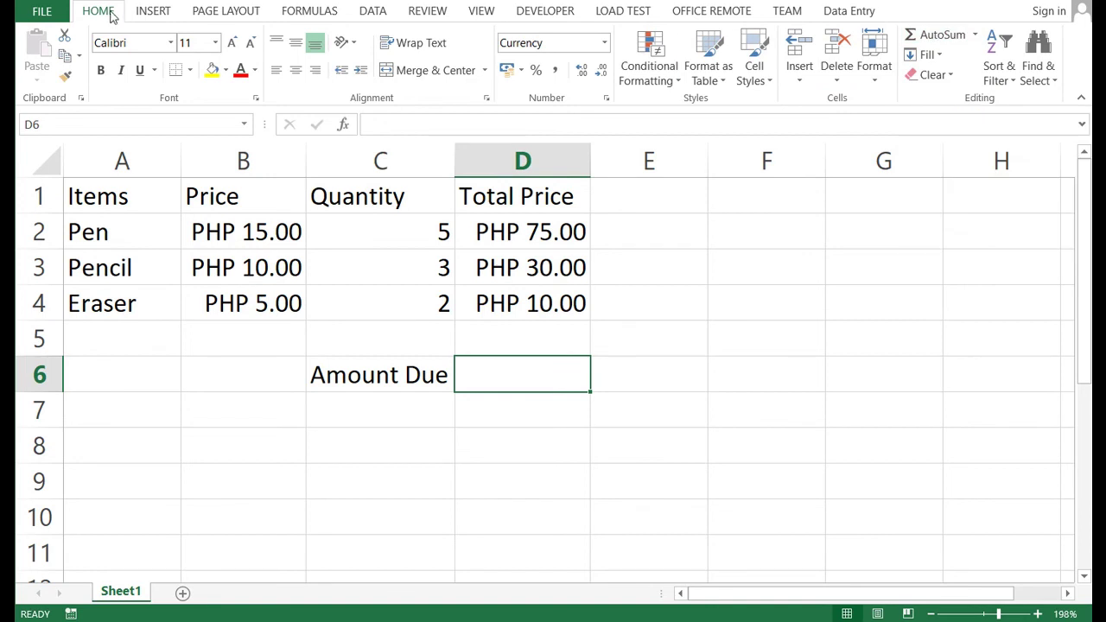
left_click(942, 36)
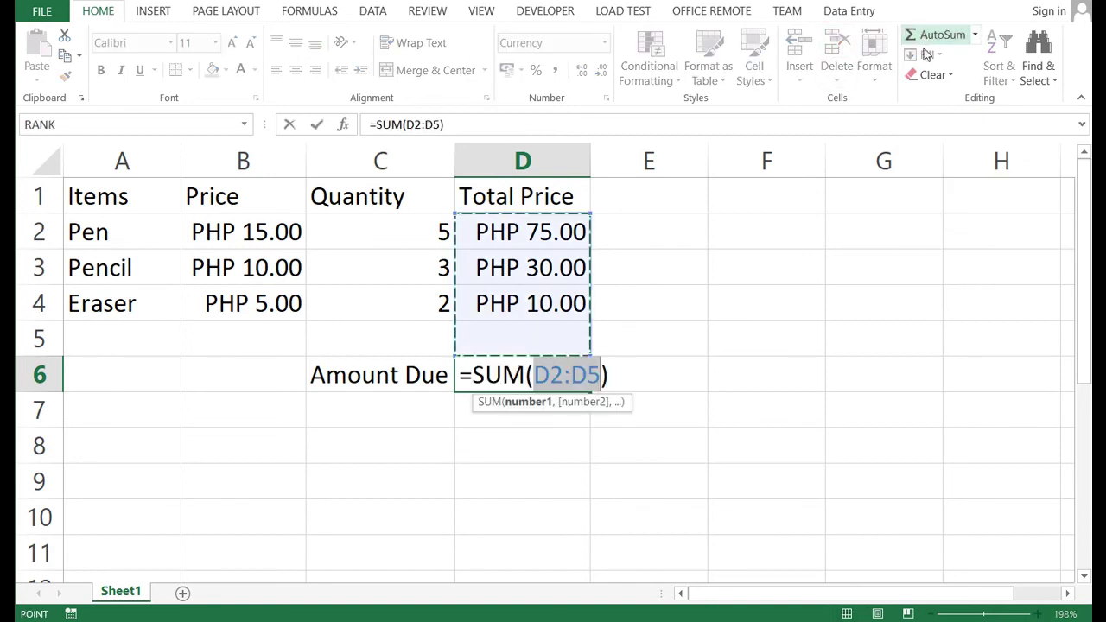
key("Return")
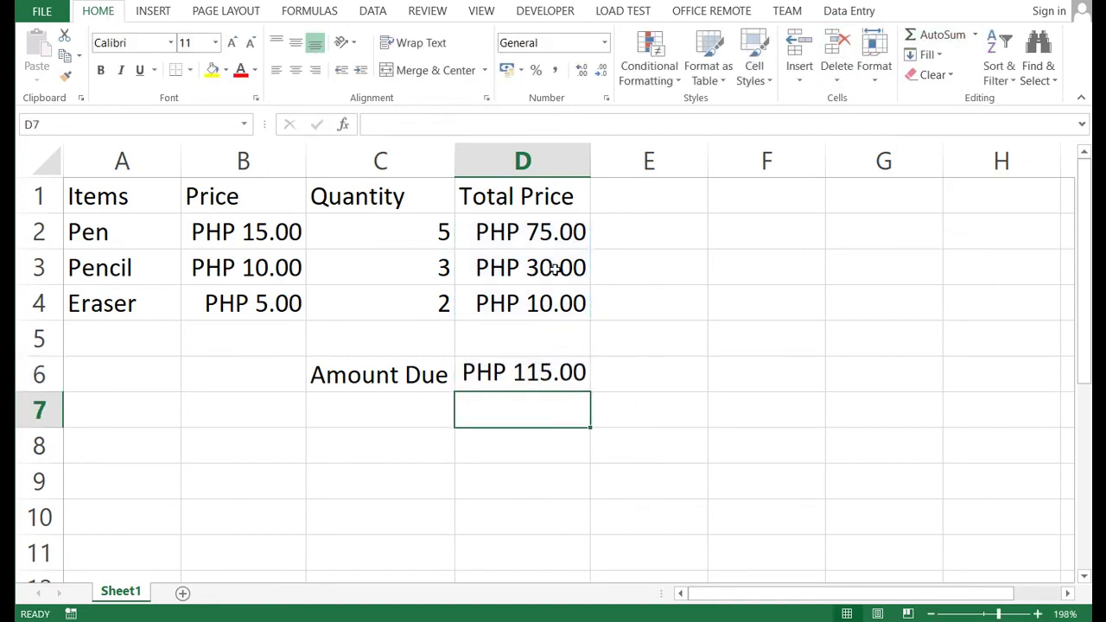
Enter the label Cash in C7 and the amount 200 in D7.
left_click(376, 422)
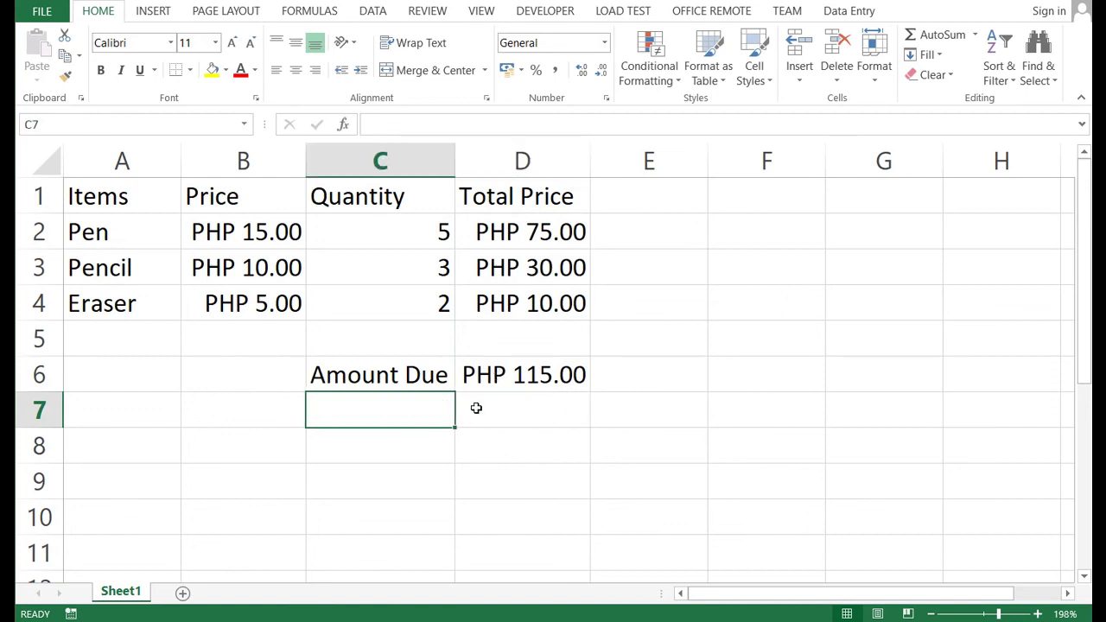
type("Cash")
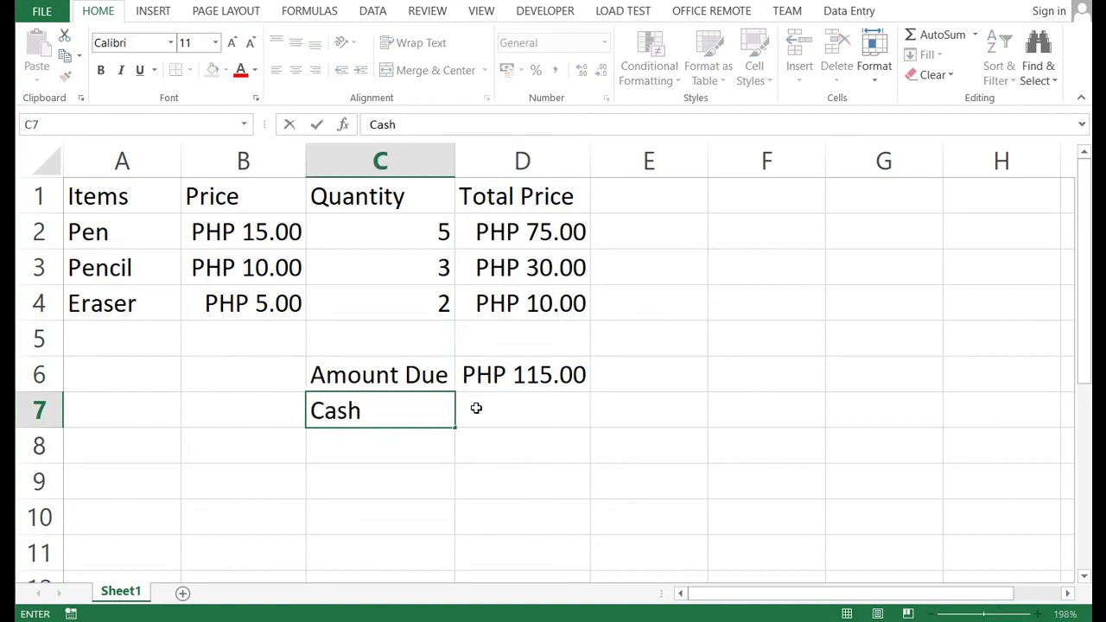
key("Return")
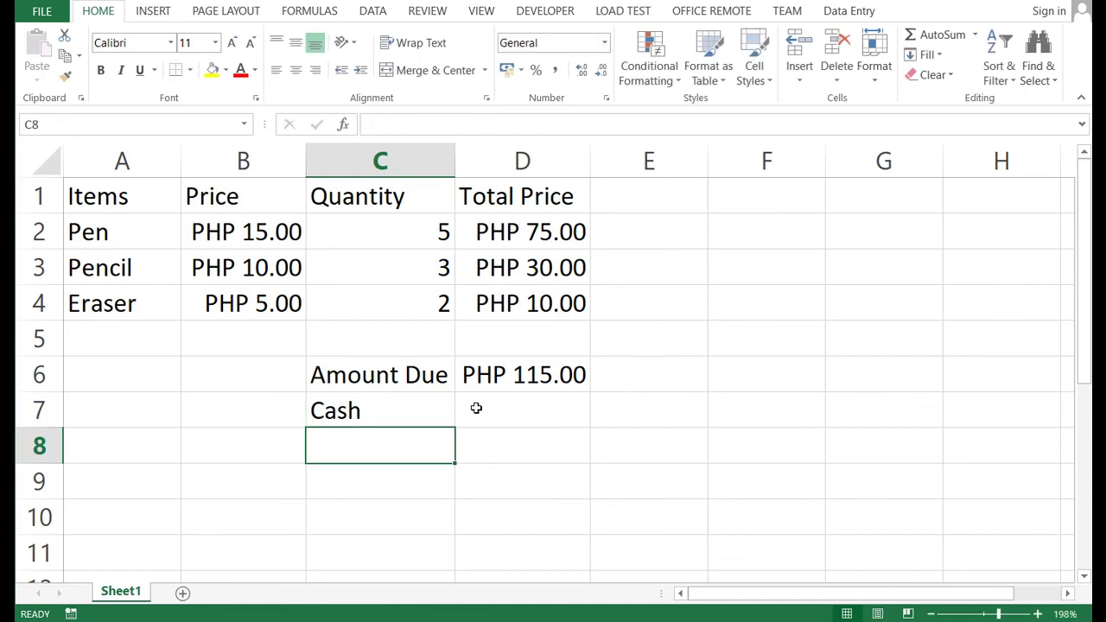
left_click(517, 422)
left_click(386, 414)
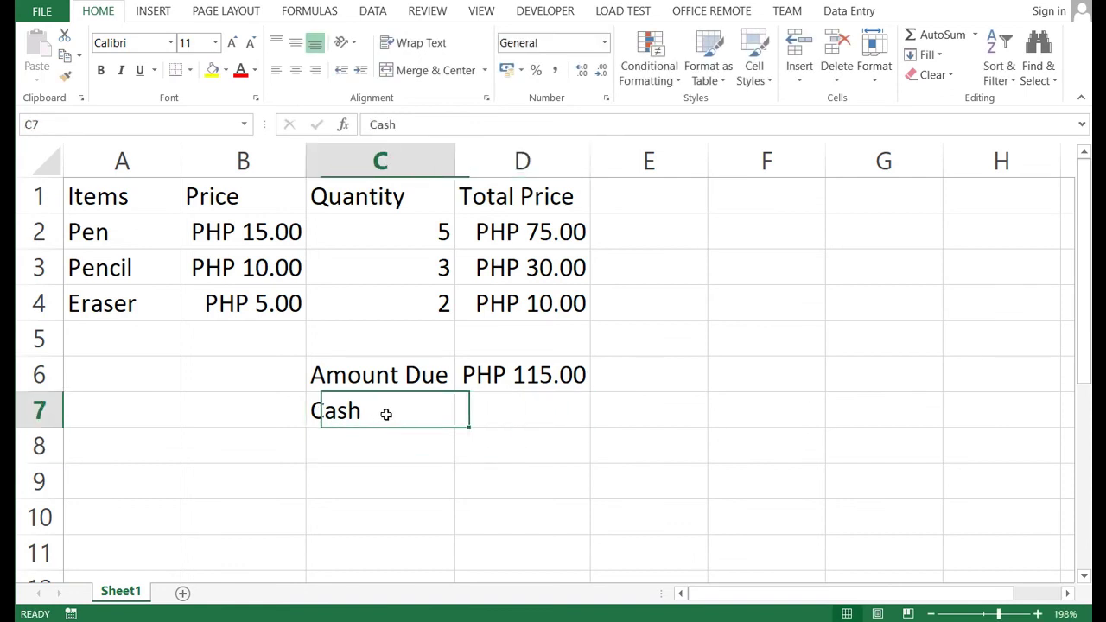
left_click(489, 414)
type("200")
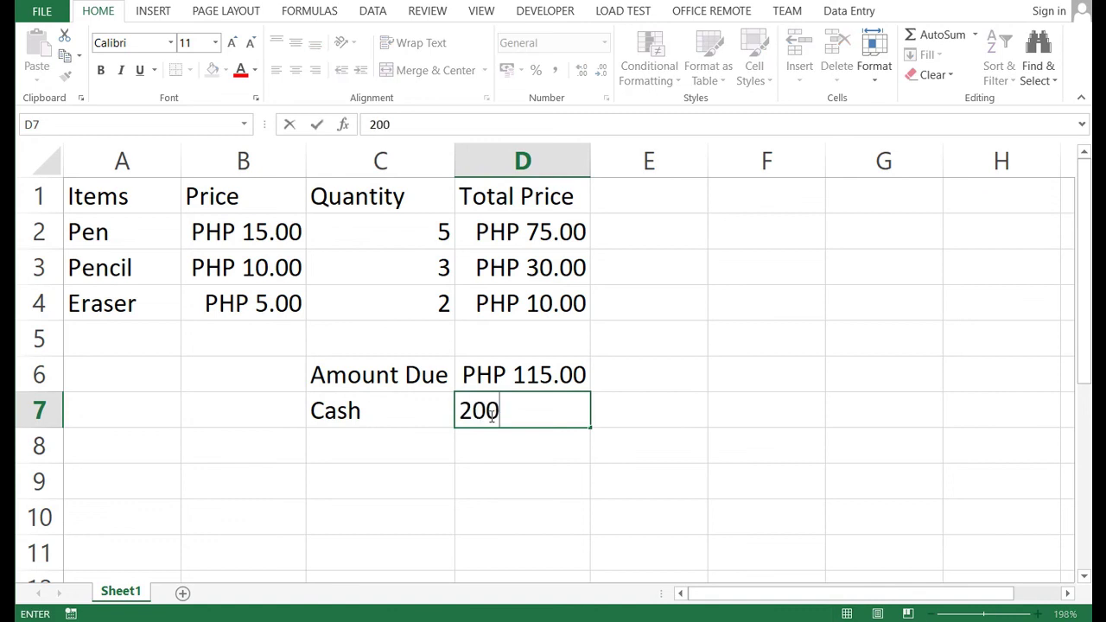
key("Return")
left_click_drag(346, 403, 513, 410)
left_click(462, 469)
Enter the label Change in C8.
left_click(391, 447)
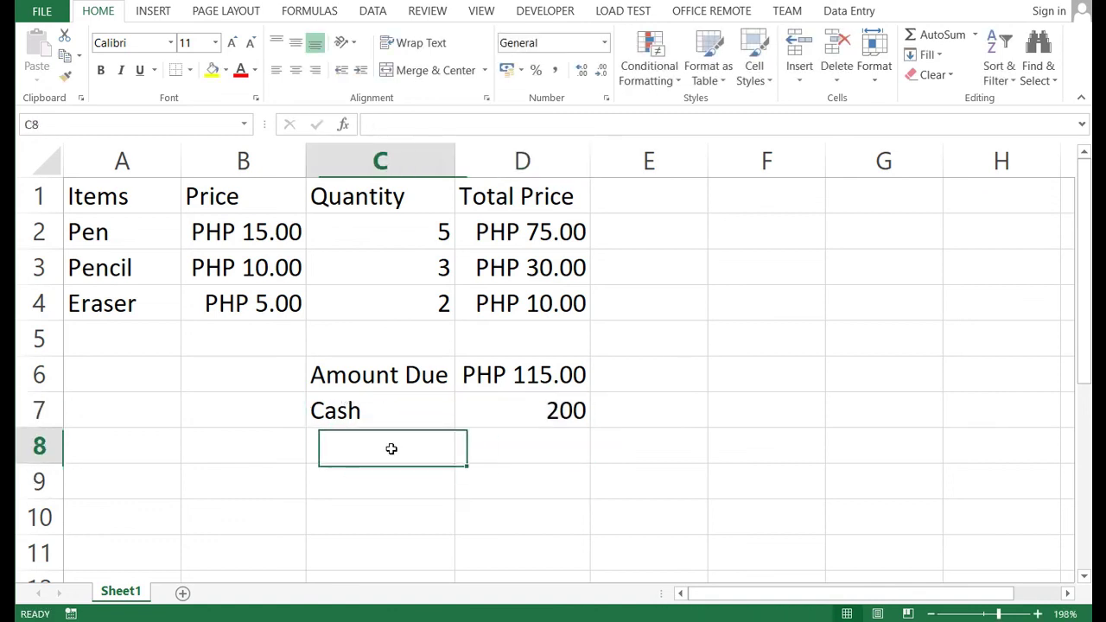
type("Change")
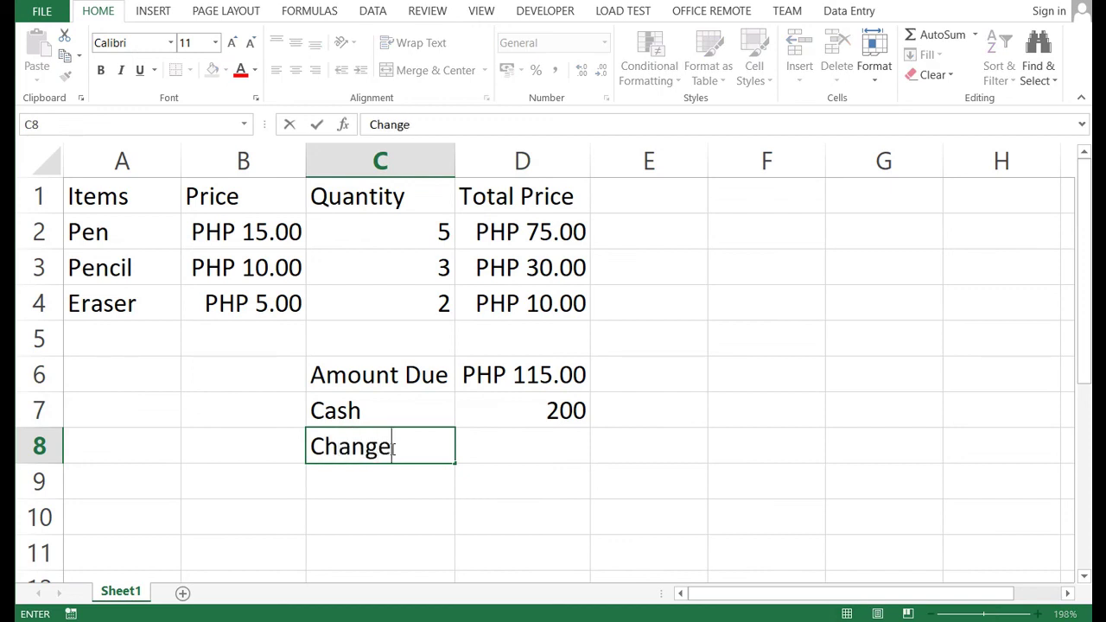
key("Return")
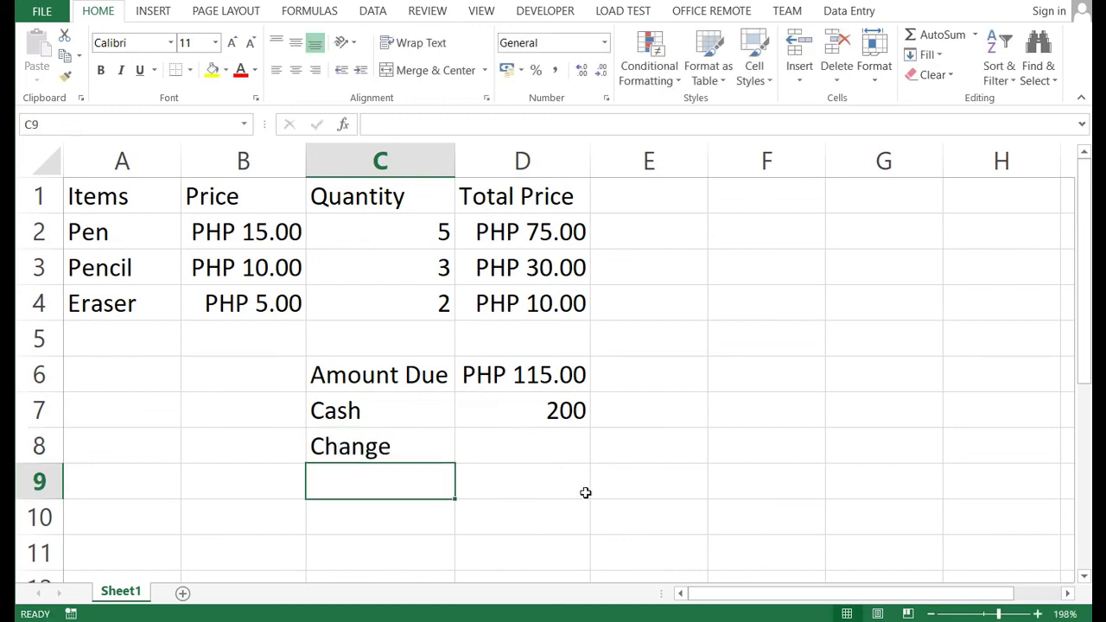
Calculate the change in D8 as cash minus amount due with =D7-D6, and check D8 and the cash cell D7.
left_click(545, 449)
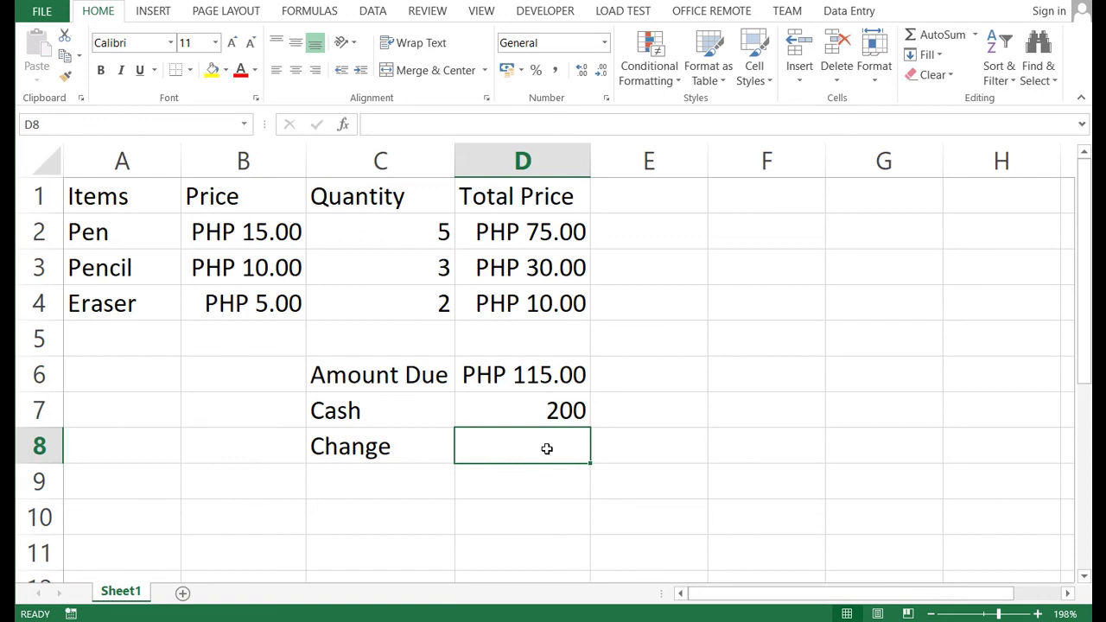
type("=")
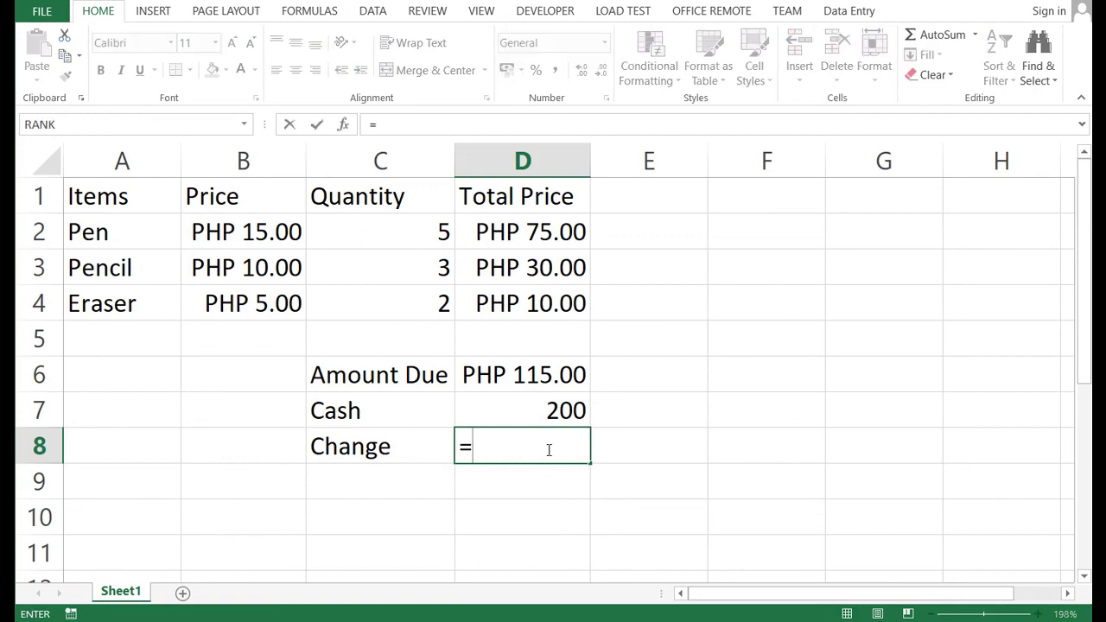
left_click(509, 409)
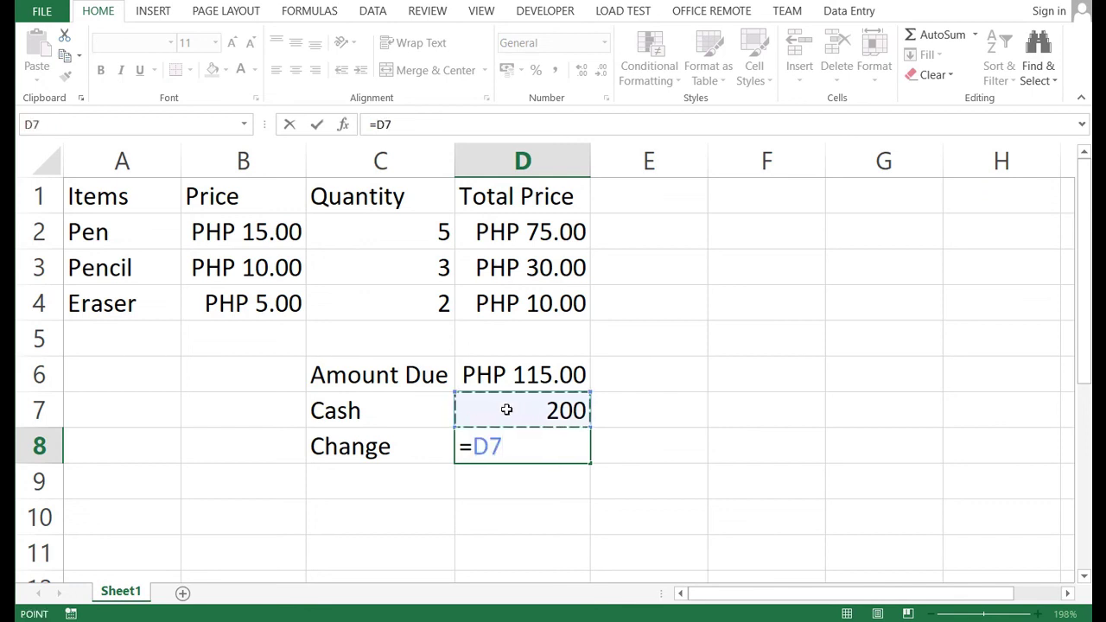
type("-")
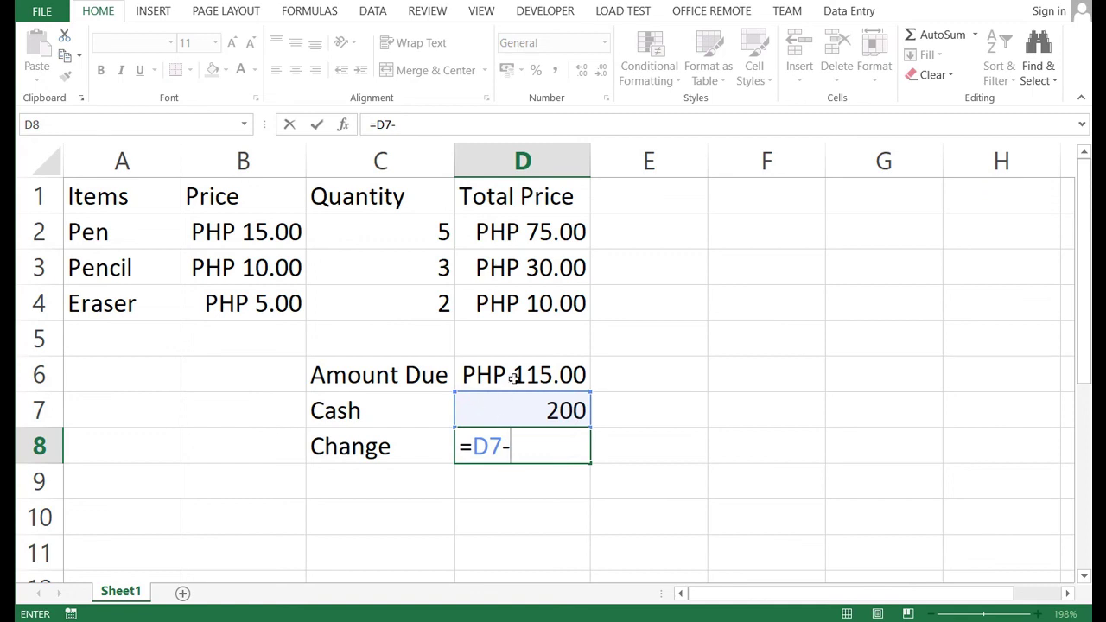
left_click(512, 378)
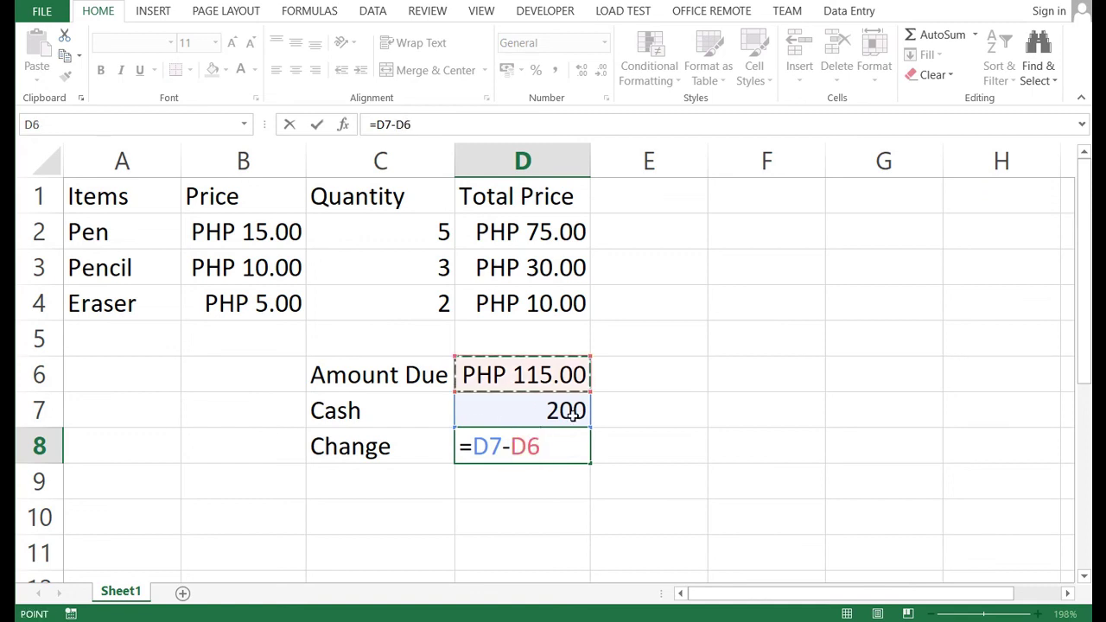
key("Return")
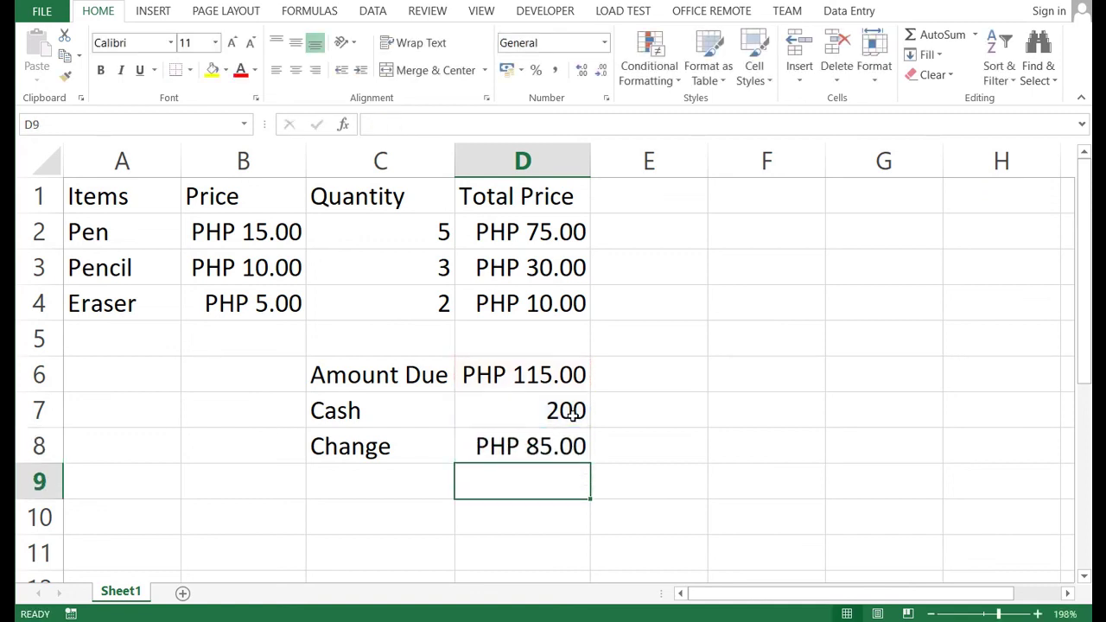
left_click(540, 442)
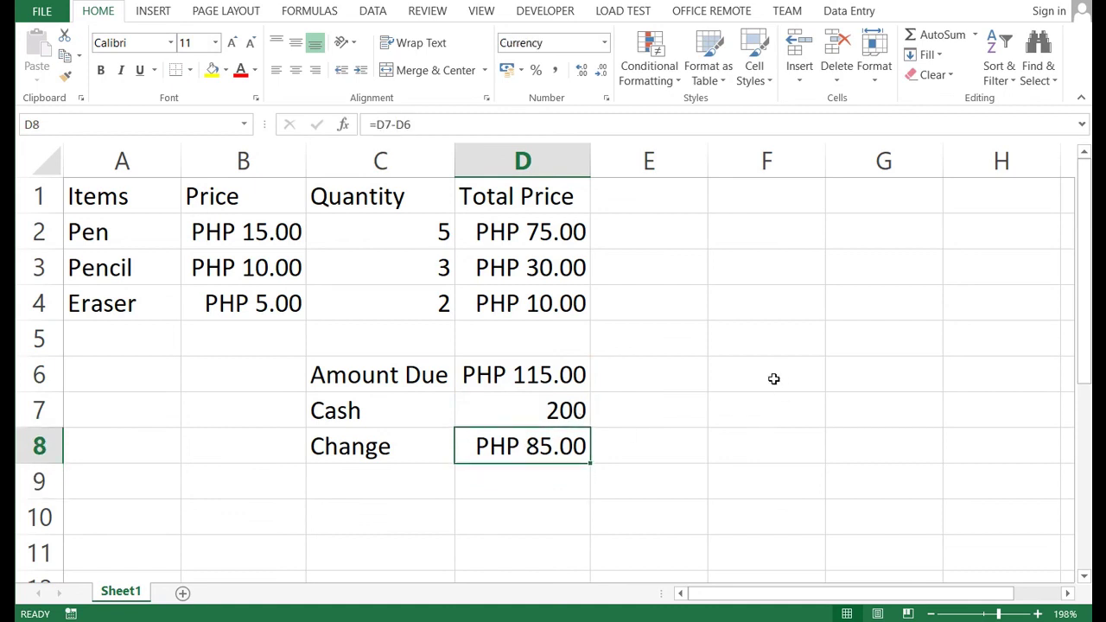
left_click(554, 413)
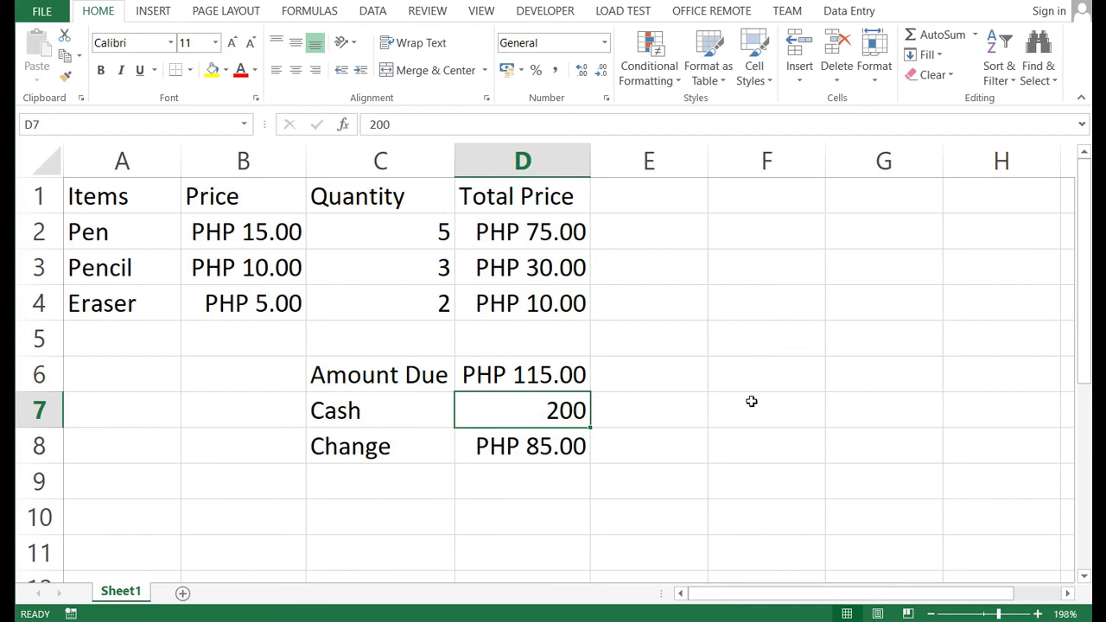
left_click(490, 493)
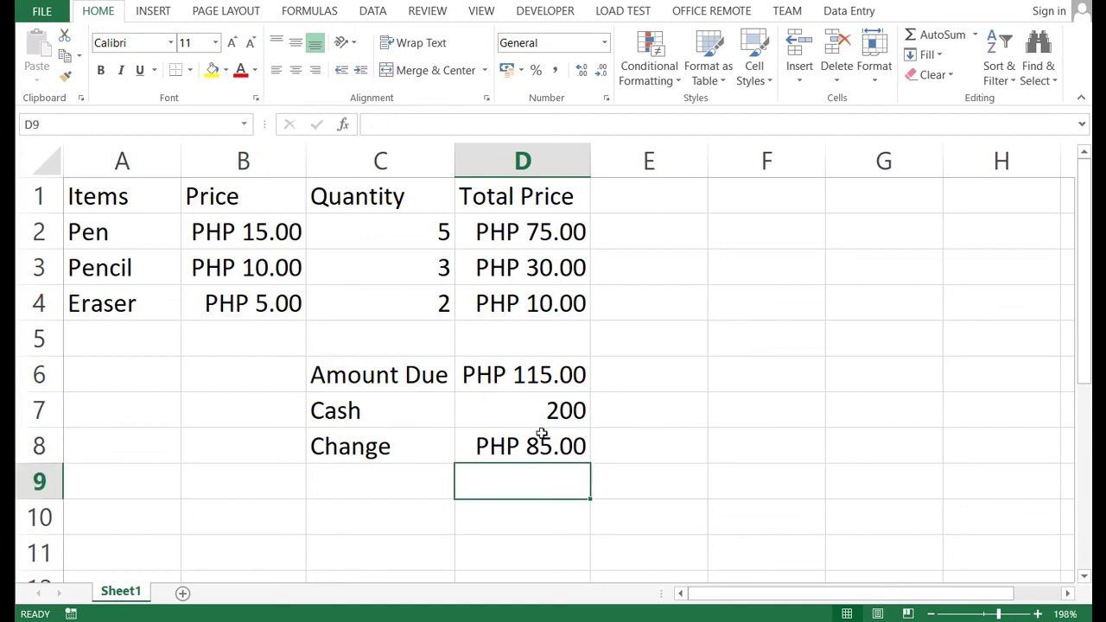